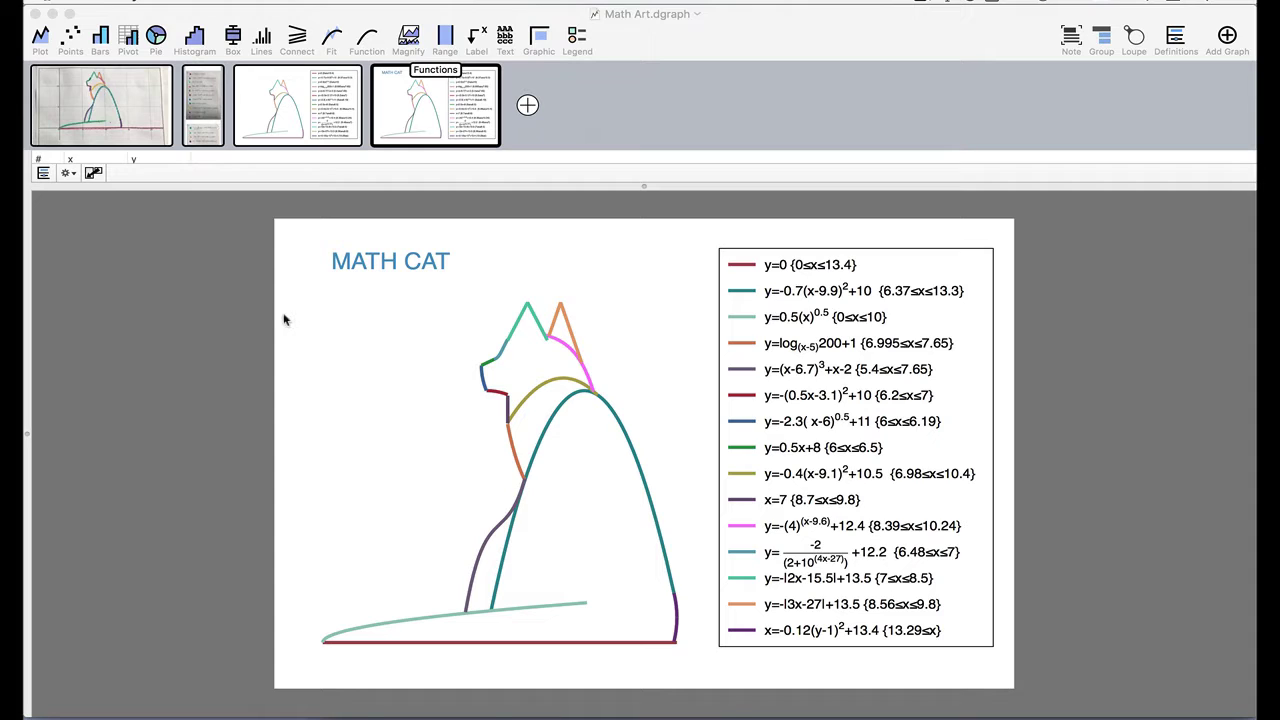
Step: Rearrange the open windows, bring Math Art forward, and create a new blank graph
mouse_move(284, 318)
left_mouse_down()
mouse_move(408, 315)
mouse_move(457, 270)
mouse_move(384, 198)
mouse_move(277, 275)
mouse_move(370, 323)
left_mouse_up()
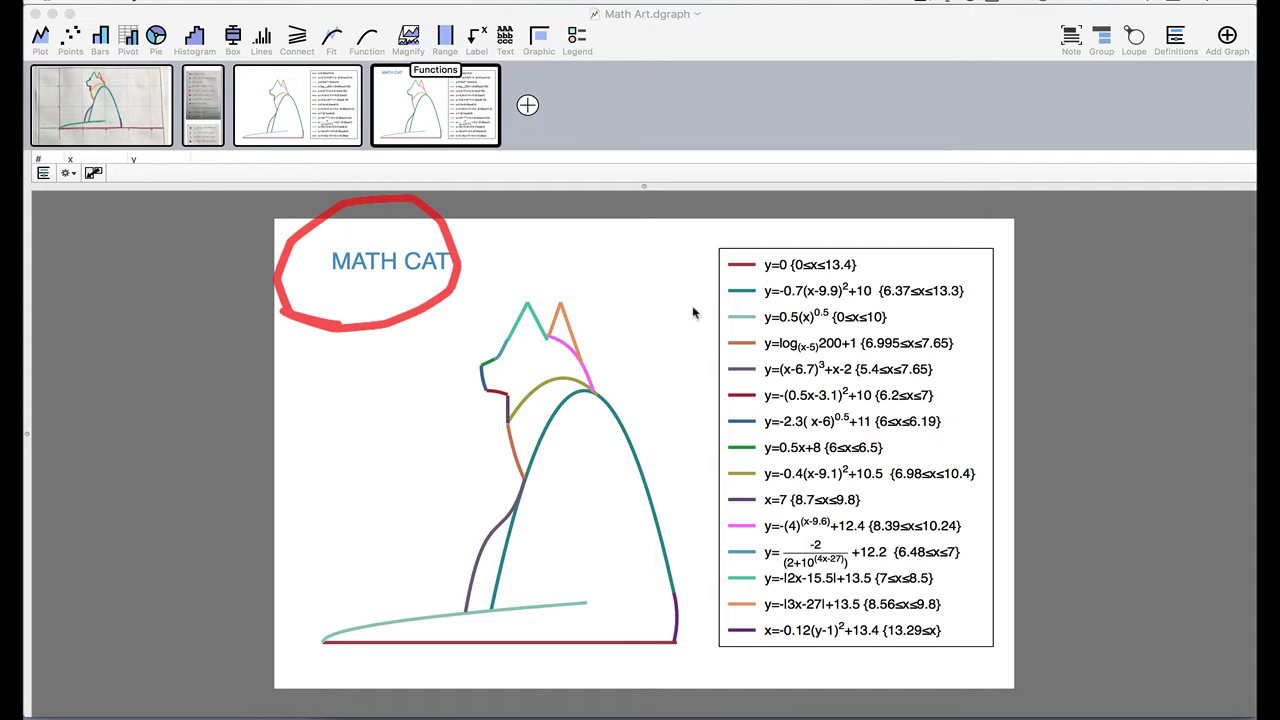
mouse_move(710, 282)
left_mouse_down()
mouse_move(710, 265)
mouse_move(712, 650)
left_mouse_up()
mouse_move(840, 667)
left_mouse_down()
mouse_move(1005, 650)
mouse_move(1019, 250)
mouse_move(713, 244)
left_mouse_up()
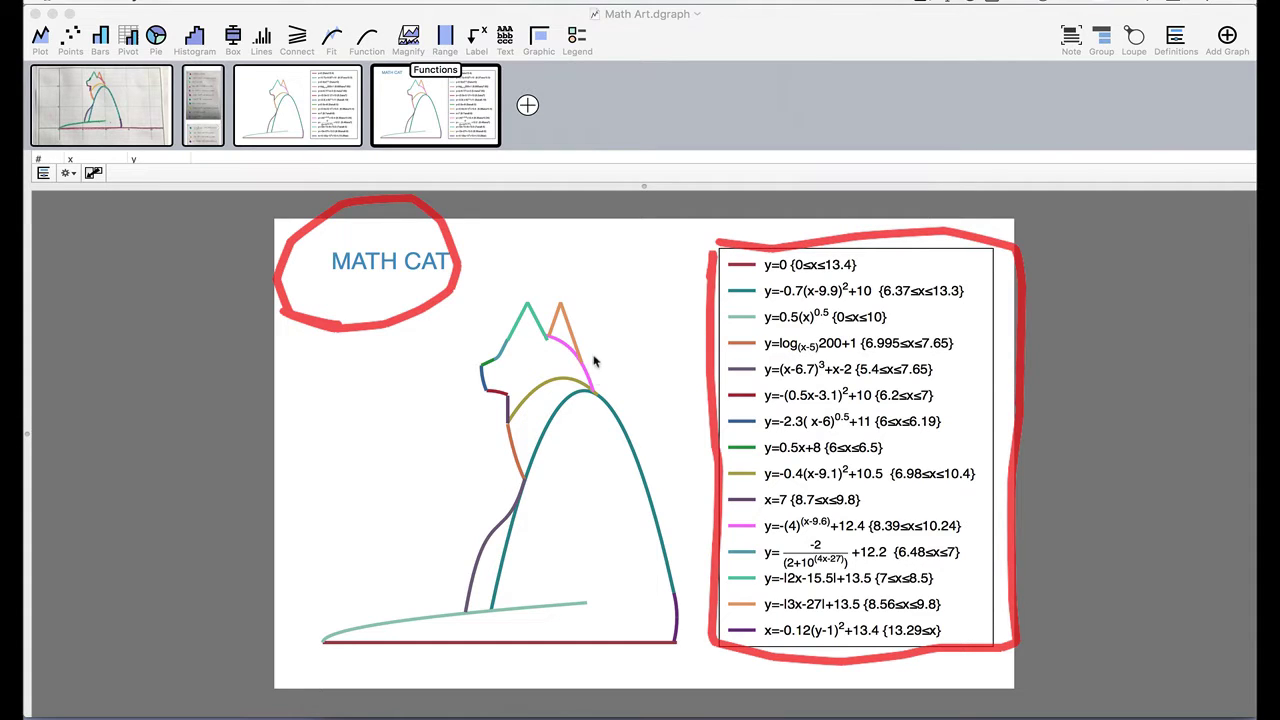
mouse_move(592, 354)
left_mouse_down()
mouse_move(584, 366)
mouse_move(565, 298)
mouse_move(546, 338)
left_mouse_up()
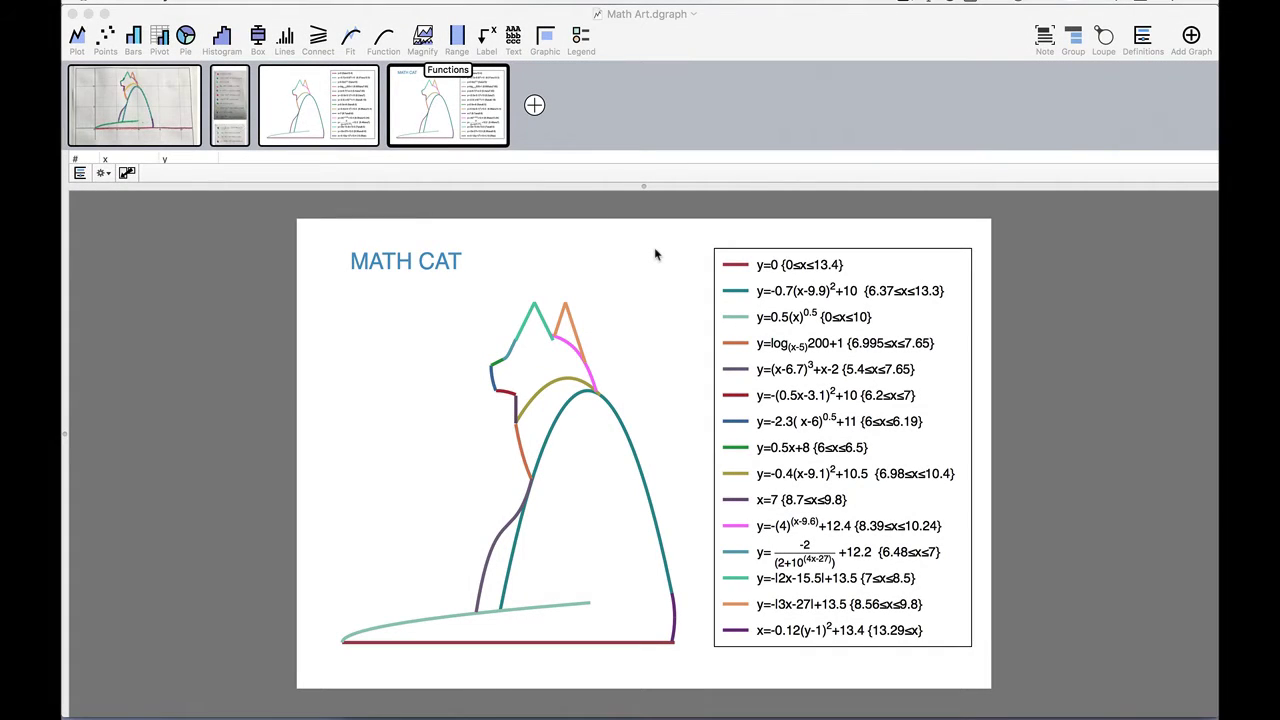
left_click(689, 89)
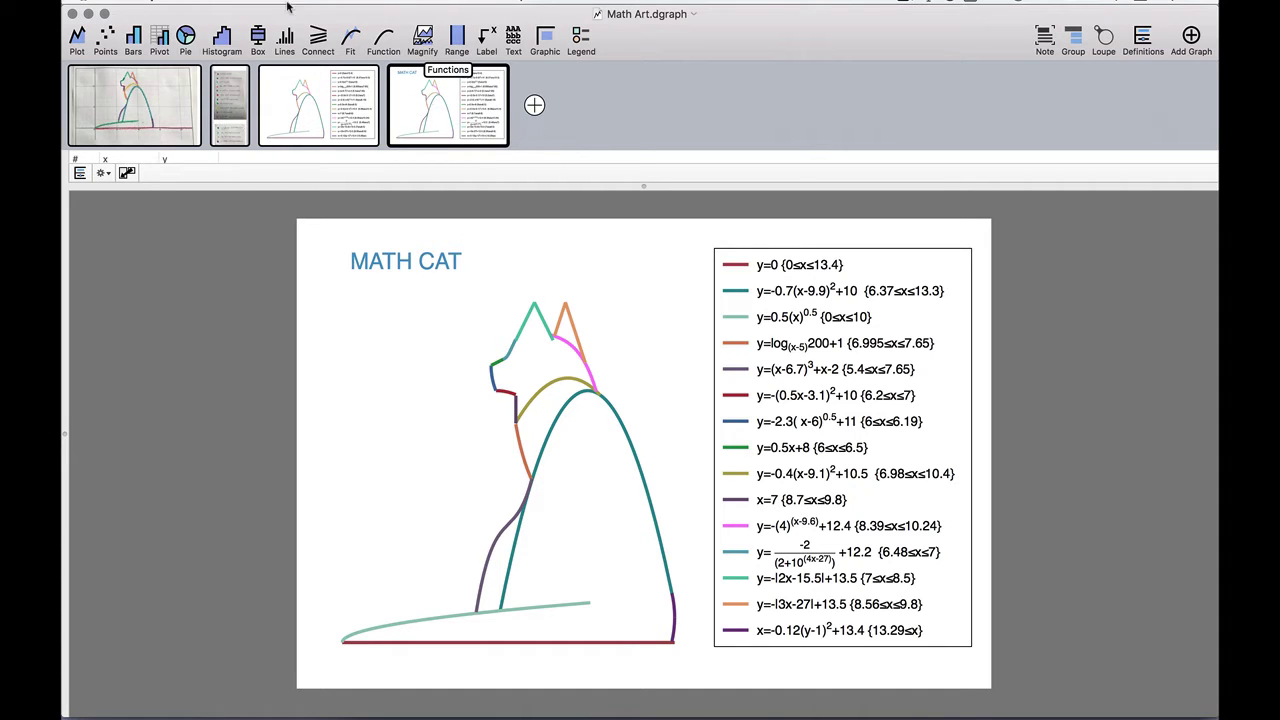
left_click(188, 3)
left_click(200, 16)
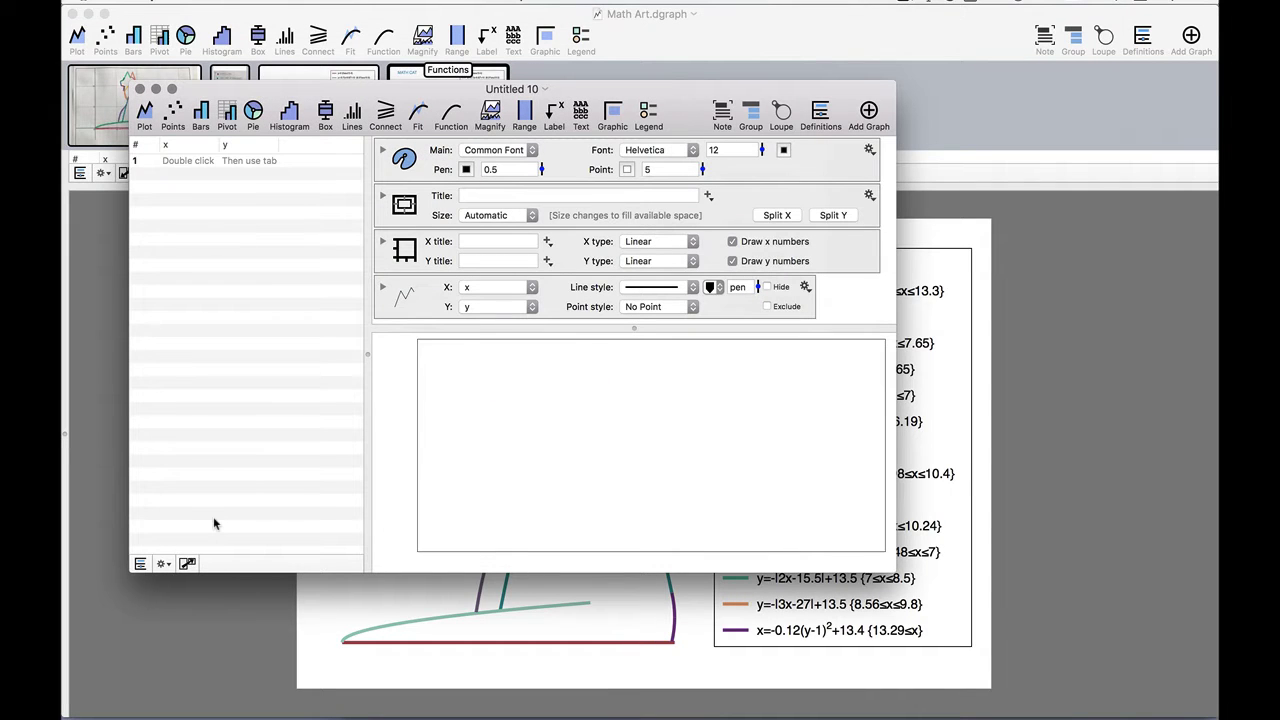
Step: Swap the table and settings panes, widen them, and maximize the new graph window
mouse_move(213, 520)
left_mouse_down()
mouse_move(173, 529)
mouse_move(250, 560)
mouse_move(195, 605)
mouse_move(248, 580)
left_mouse_up()
left_click(187, 565)
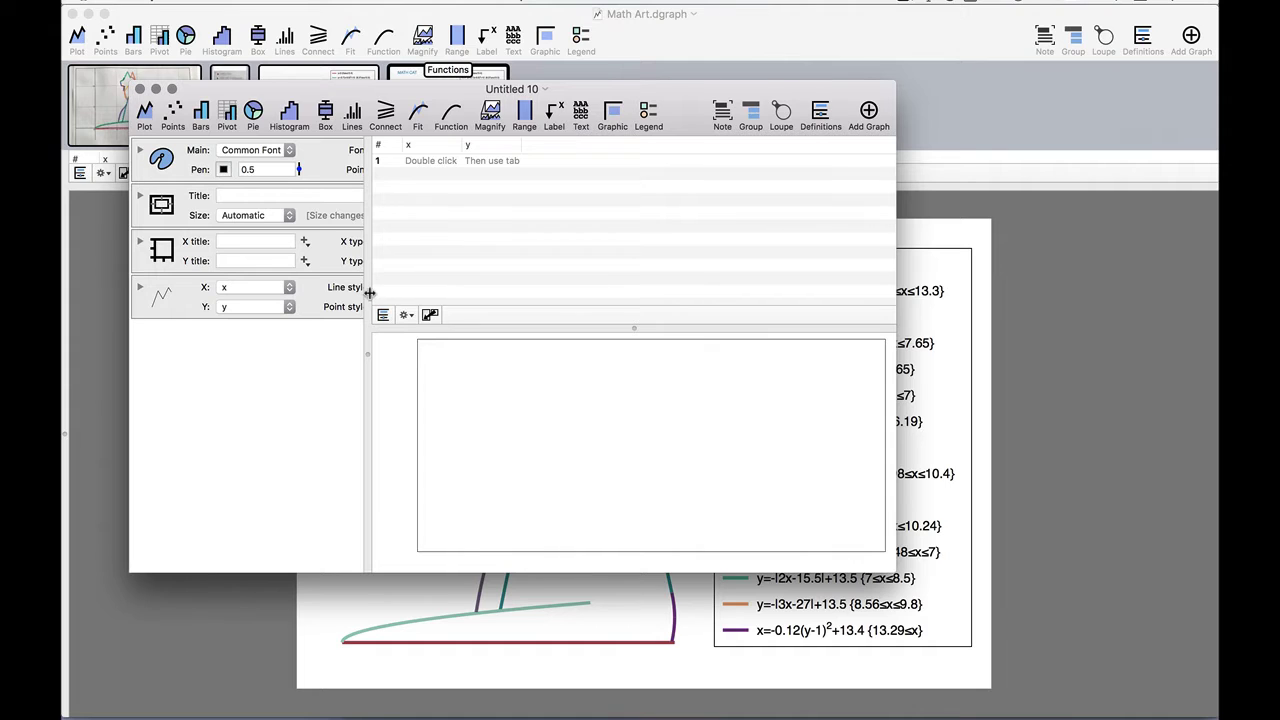
left_click_drag(369, 296, 470, 296)
left_click_drag(562, 315, 612, 342)
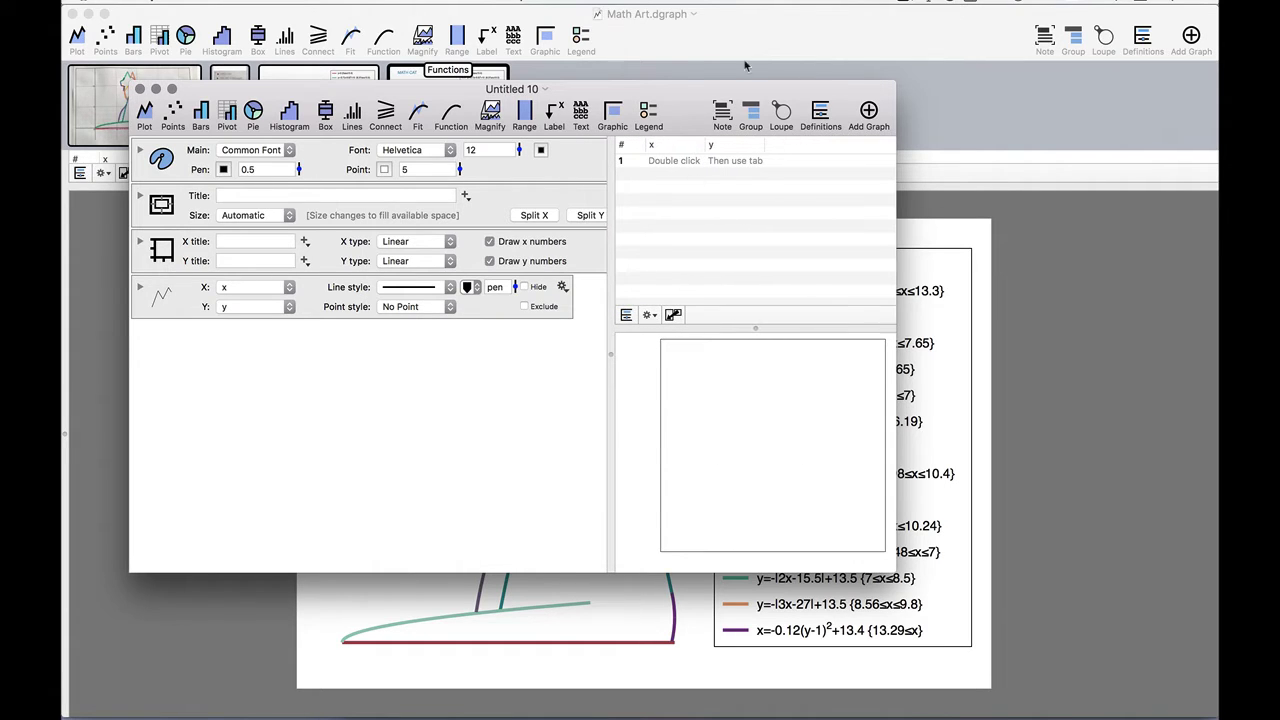
double_click(682, 94)
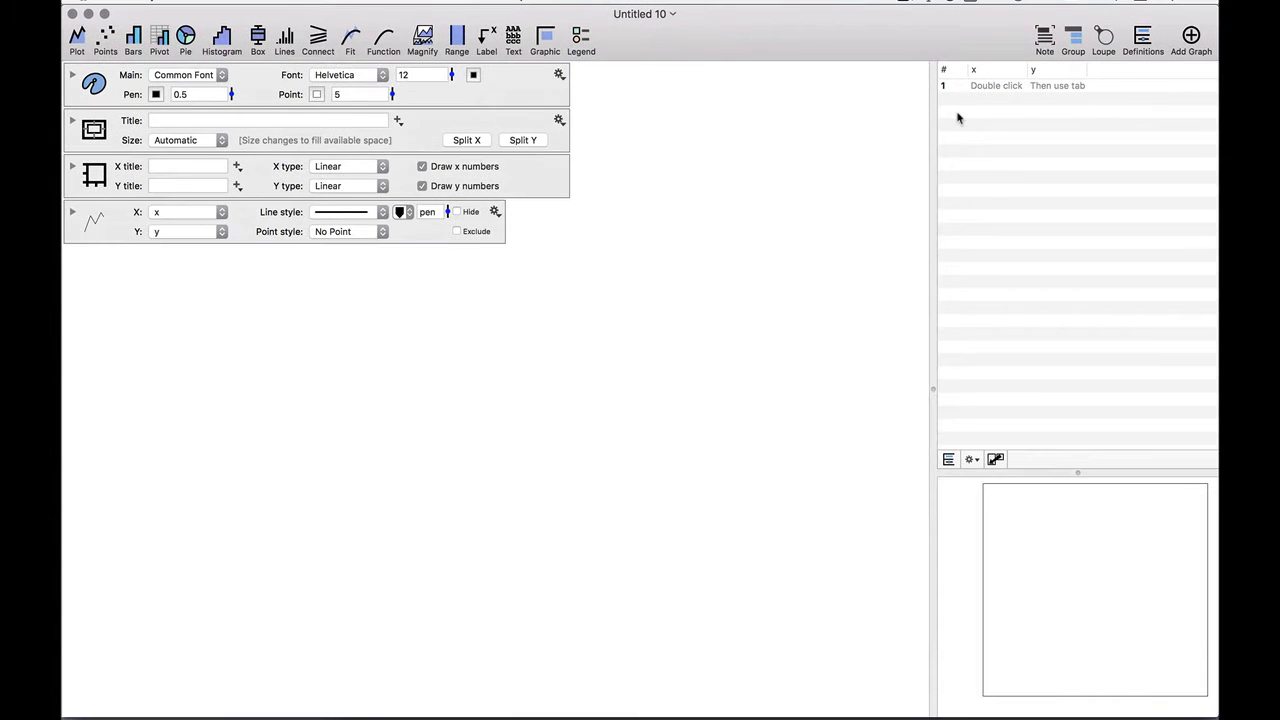
left_click_drag(933, 113, 632, 98)
left_click_drag(722, 471, 674, 46)
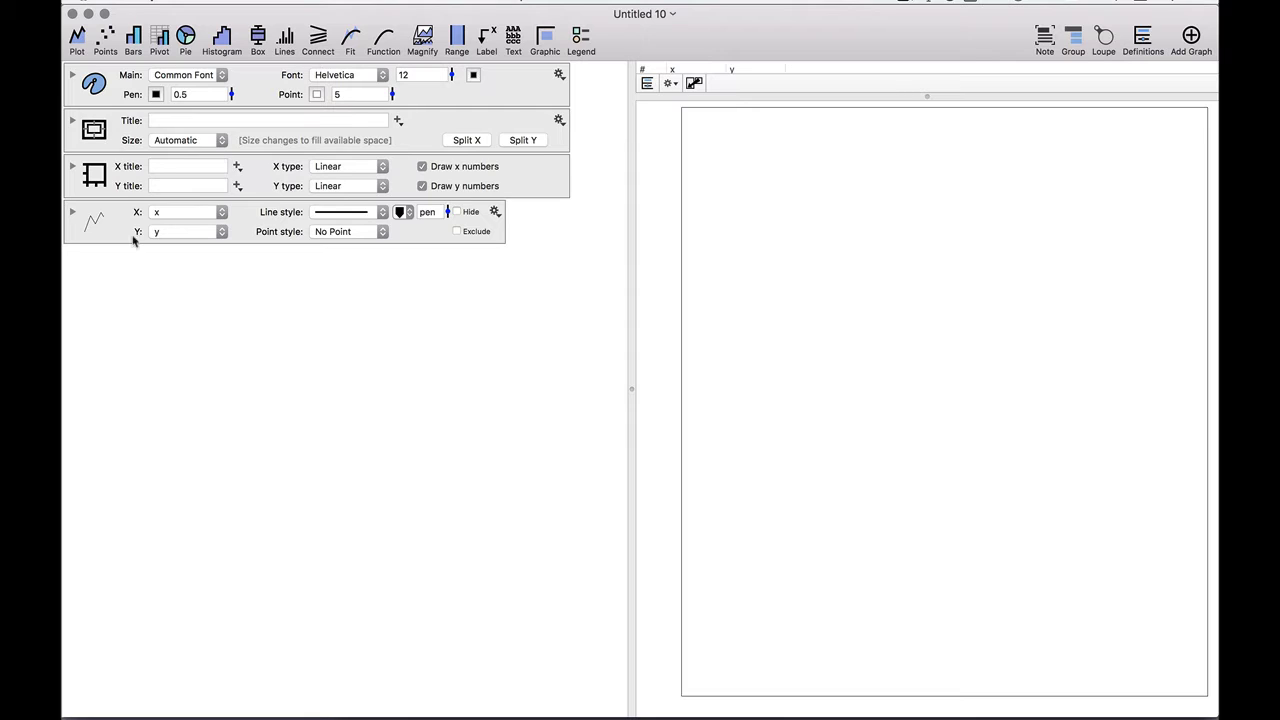
Step: Delete the default x/y Lines plot from Untitled 10
left_click(88, 222)
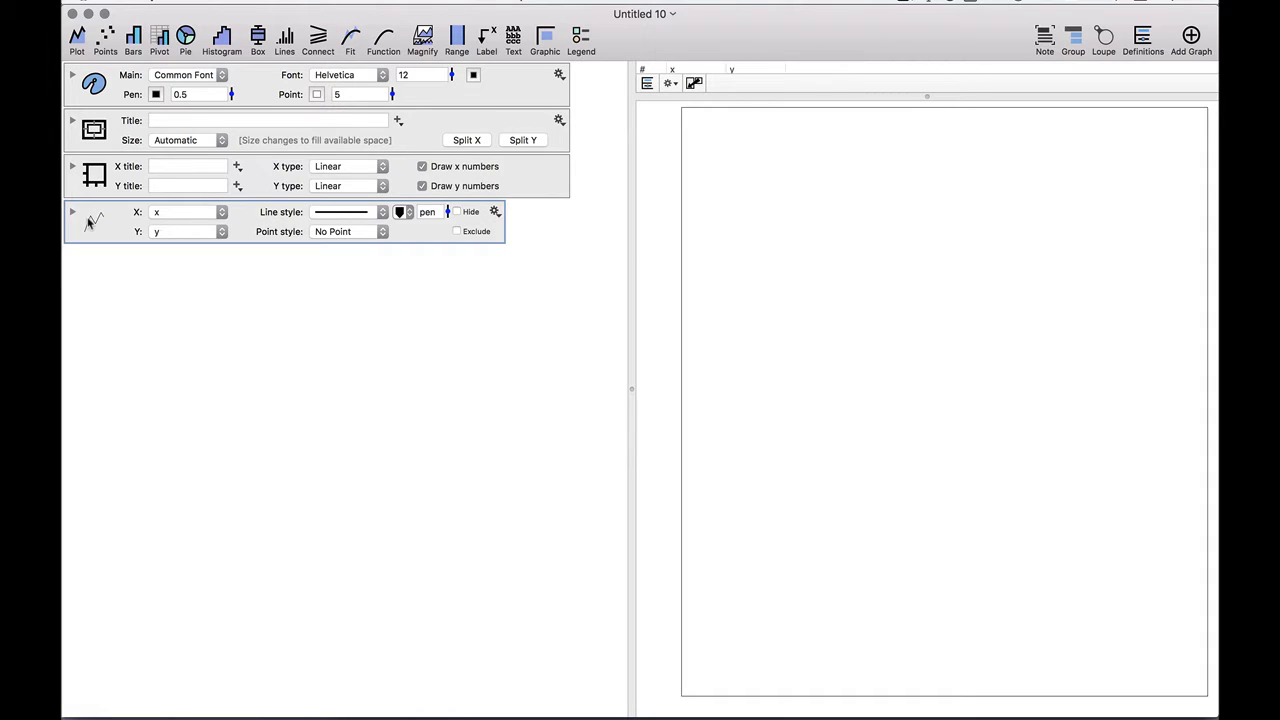
key("Delete")
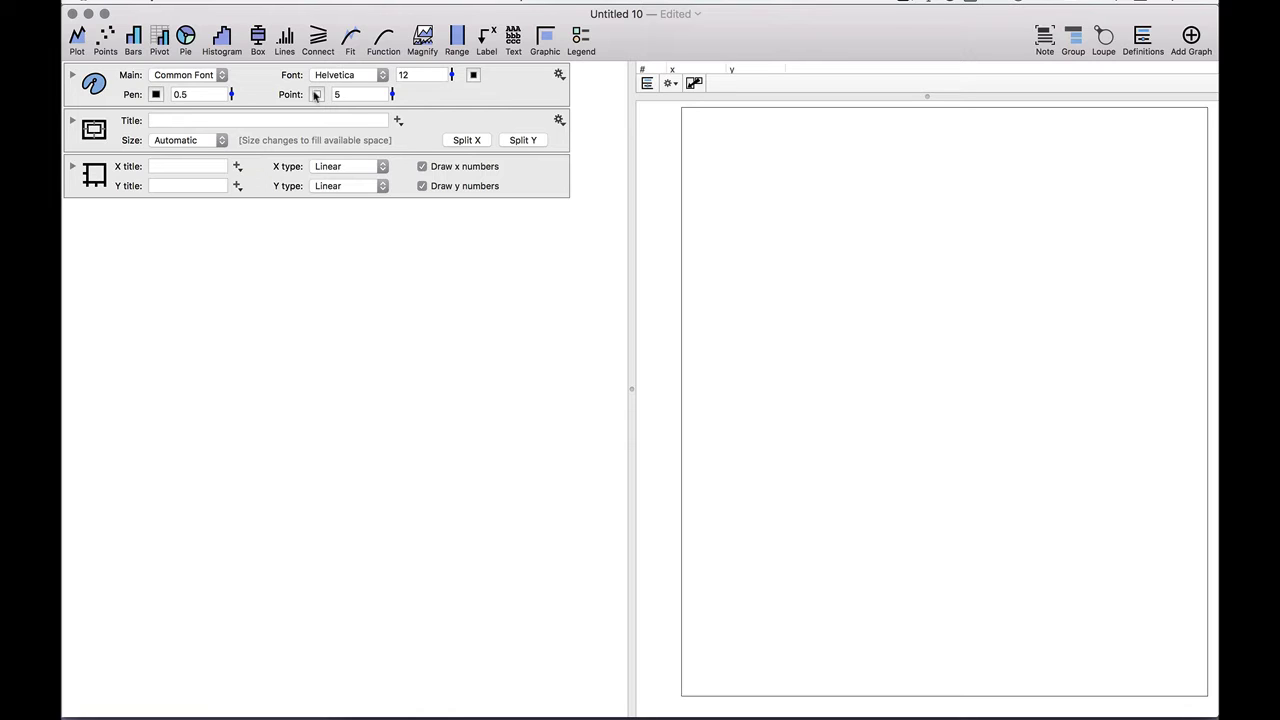
mouse_move(352, 66)
left_mouse_down()
mouse_move(437, 46)
mouse_move(422, 2)
mouse_move(366, 2)
mouse_move(335, 40)
mouse_move(366, 76)
left_mouse_up()
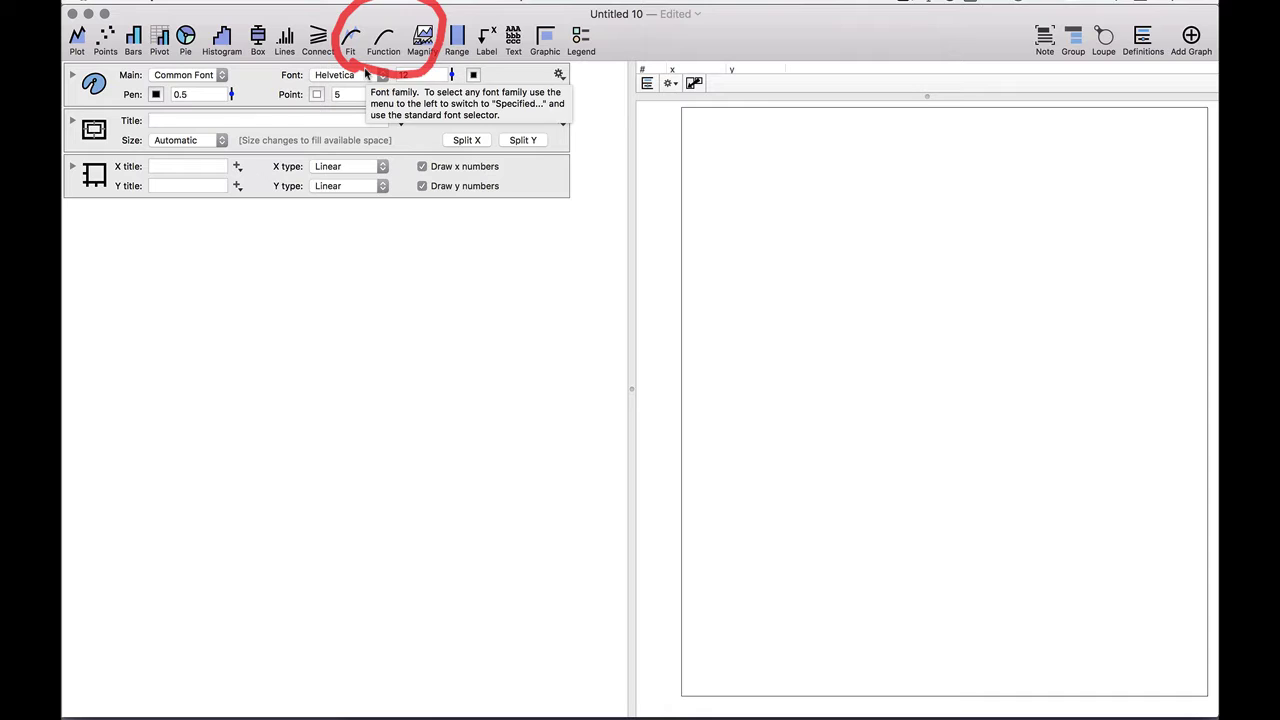
Step: Add a function plot and enter x^2 as its formula
left_click(382, 46)
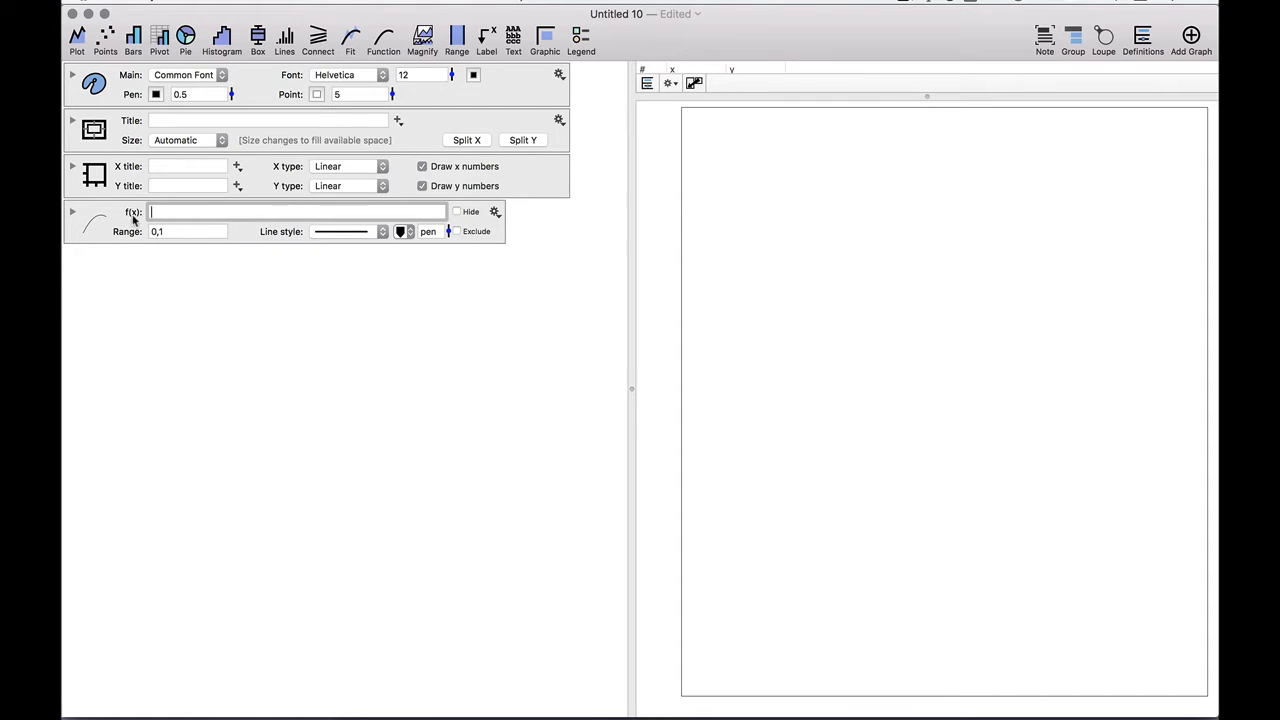
left_click_drag(128, 213, 236, 225)
mouse_move(337, 229)
left_mouse_down()
mouse_move(459, 225)
mouse_move(447, 191)
mouse_move(196, 180)
mouse_move(130, 214)
left_mouse_up()
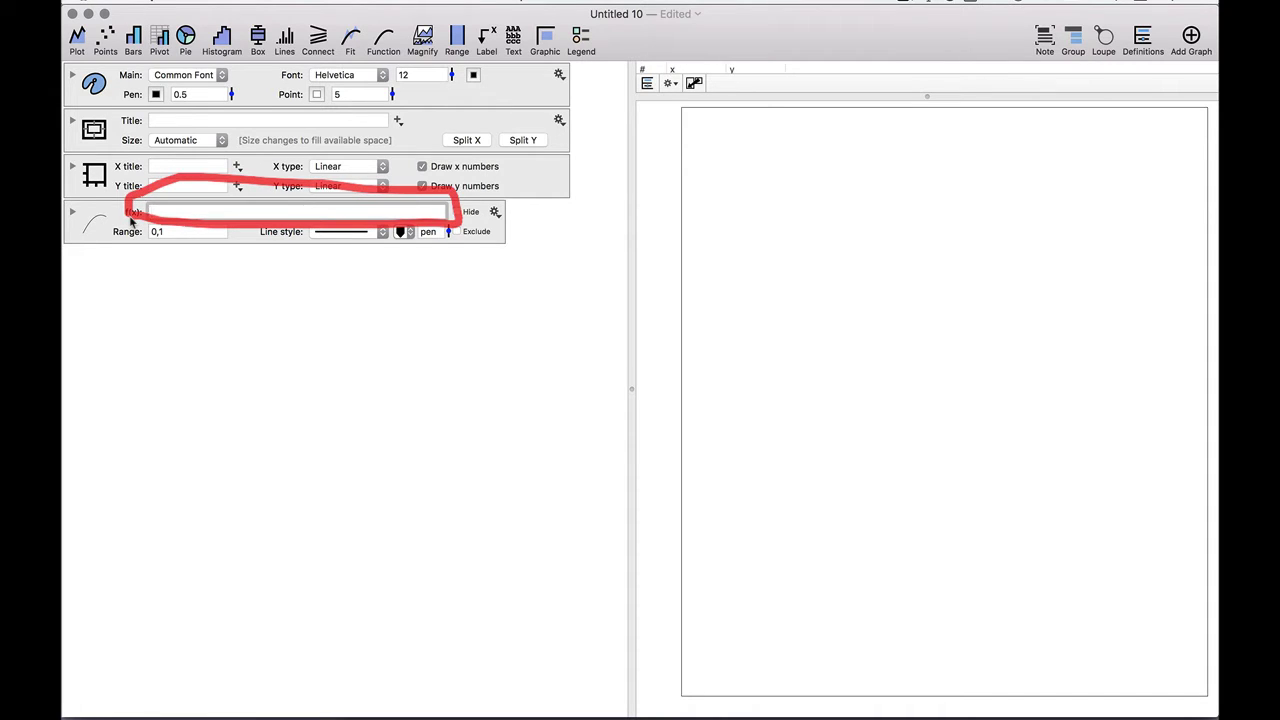
left_click(170, 211)
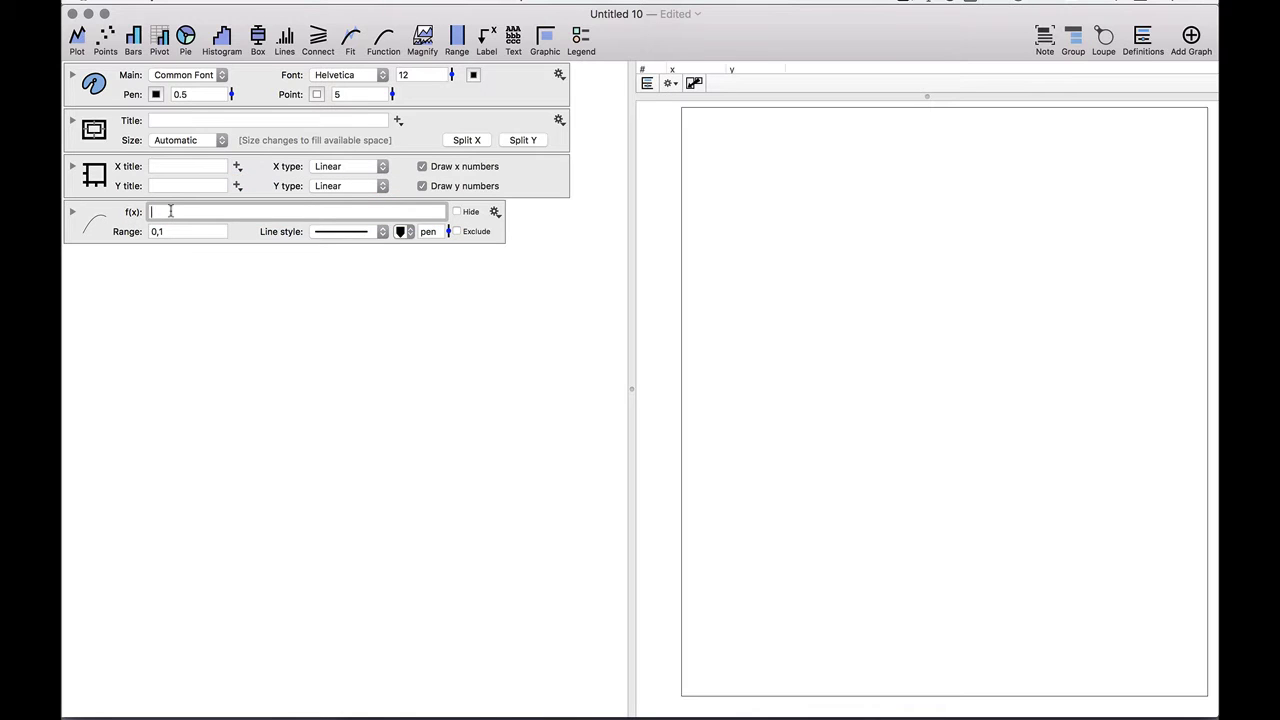
type("x^2")
key("Return")
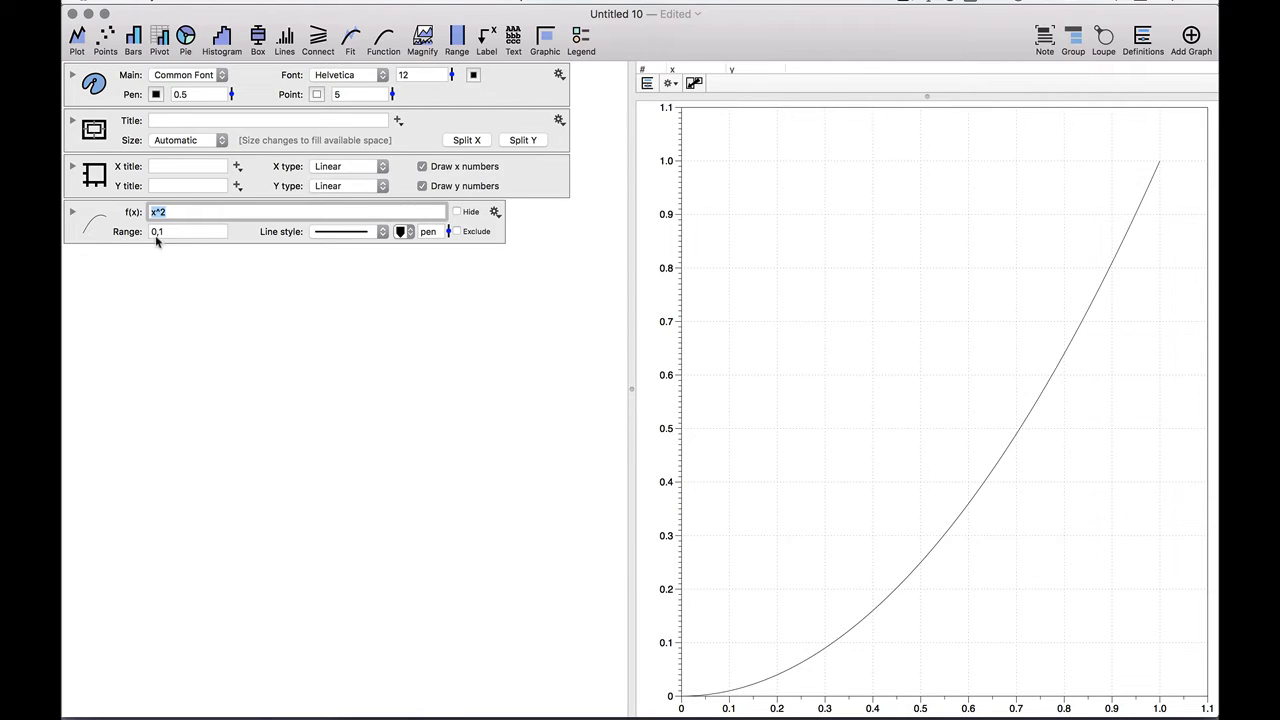
Step: Change the formula to sin(x), set the range to 0,100, and line width 3
left_click(182, 231)
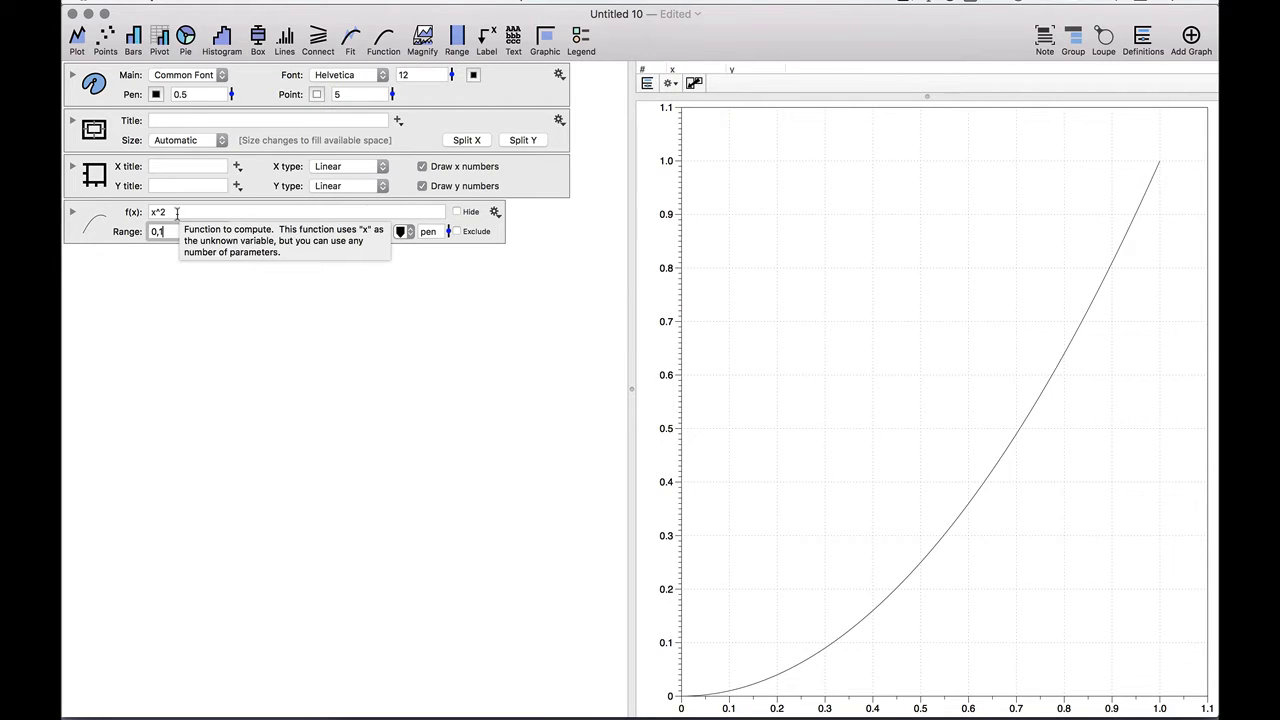
left_click(176, 212)
left_click_drag(180, 212, 84, 212)
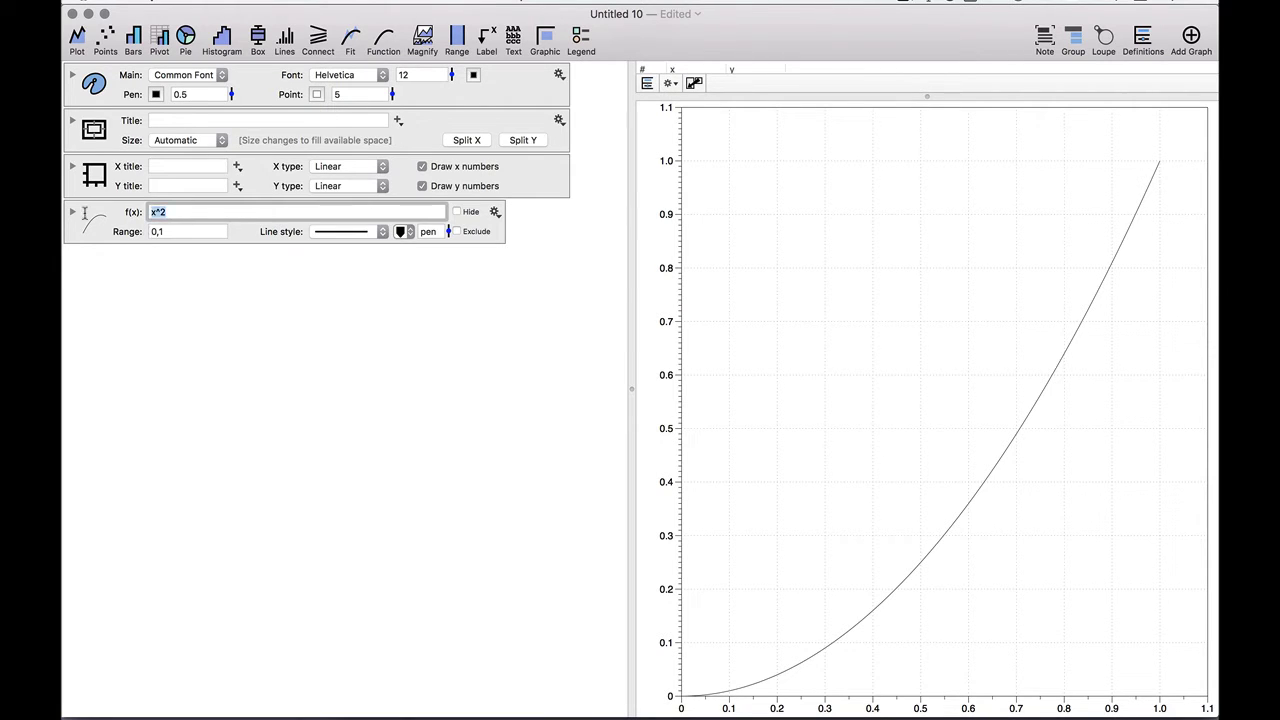
type("sin(x")
key("Return")
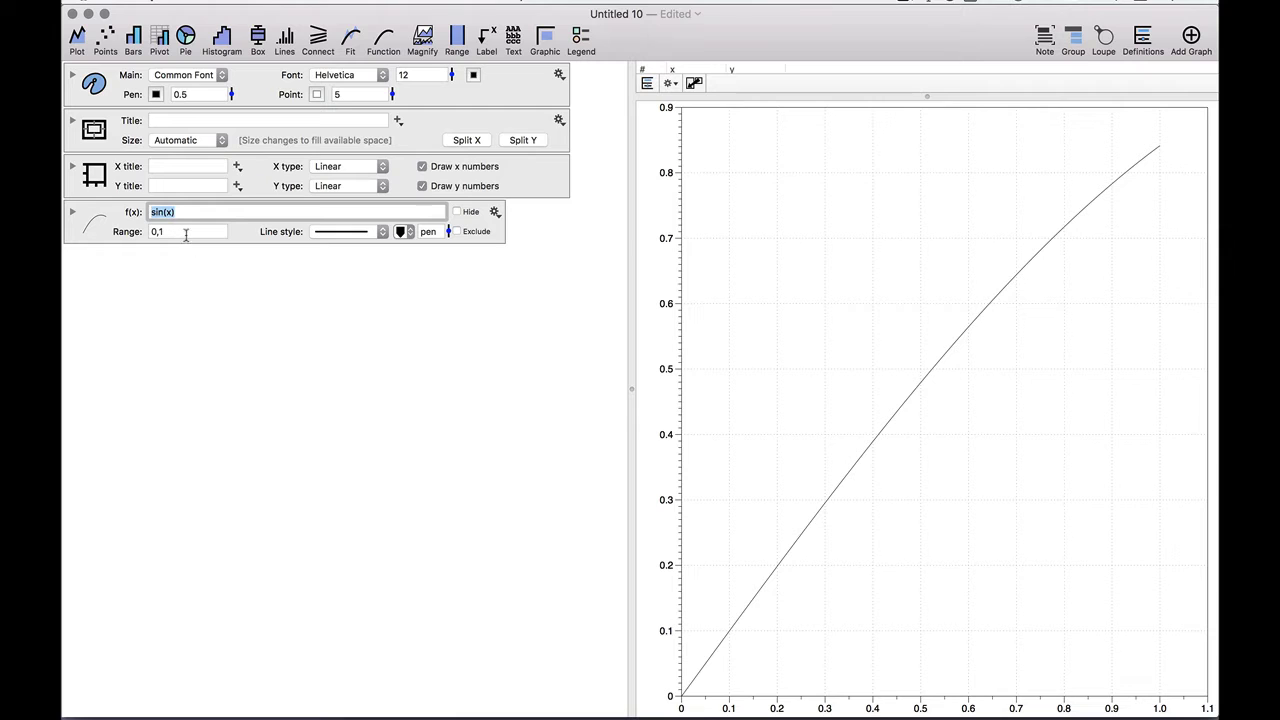
left_click(182, 232)
type("00")
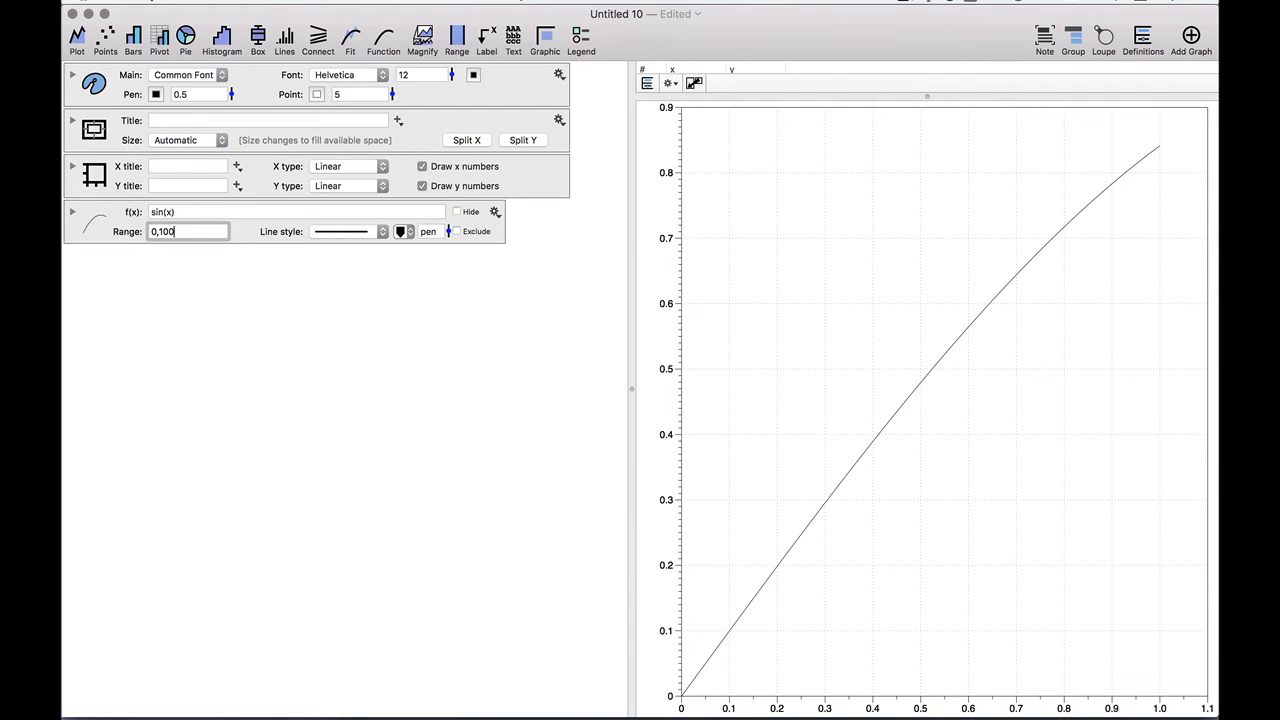
key("Return")
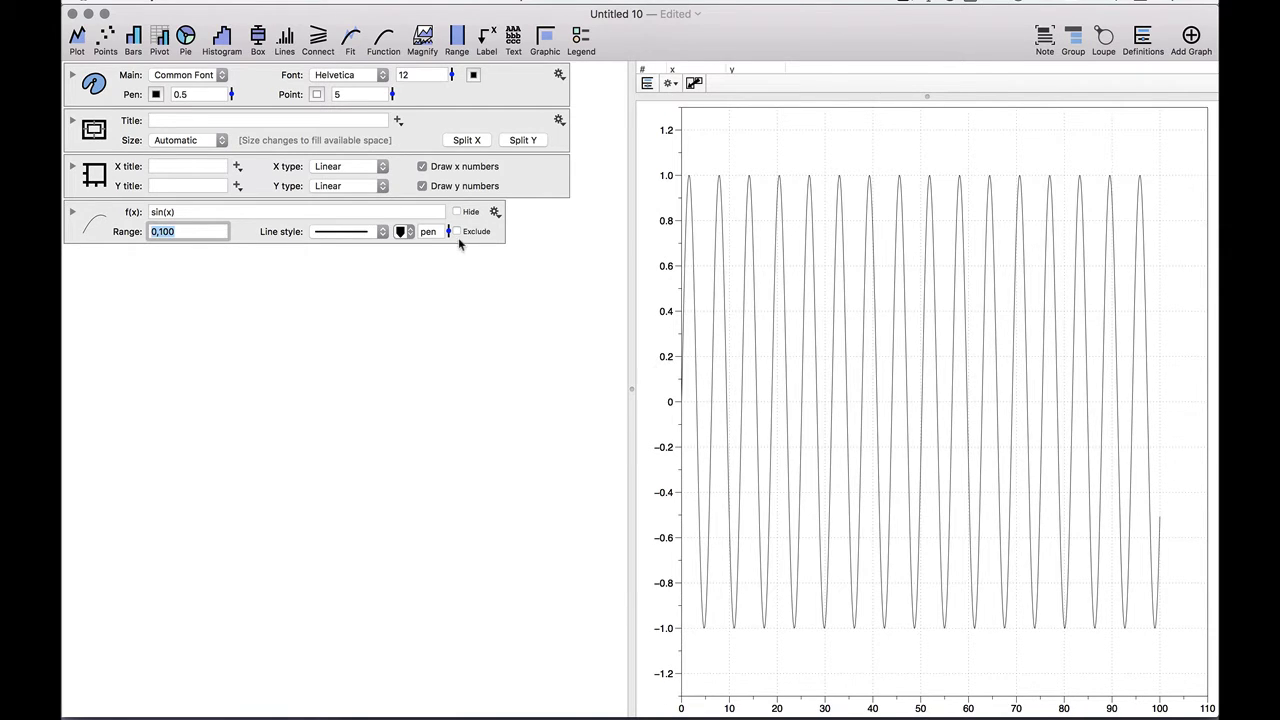
left_click_drag(447, 231, 447, 214)
Step: Change the formula to sin(x)/x with range -100,100
left_click(196, 214)
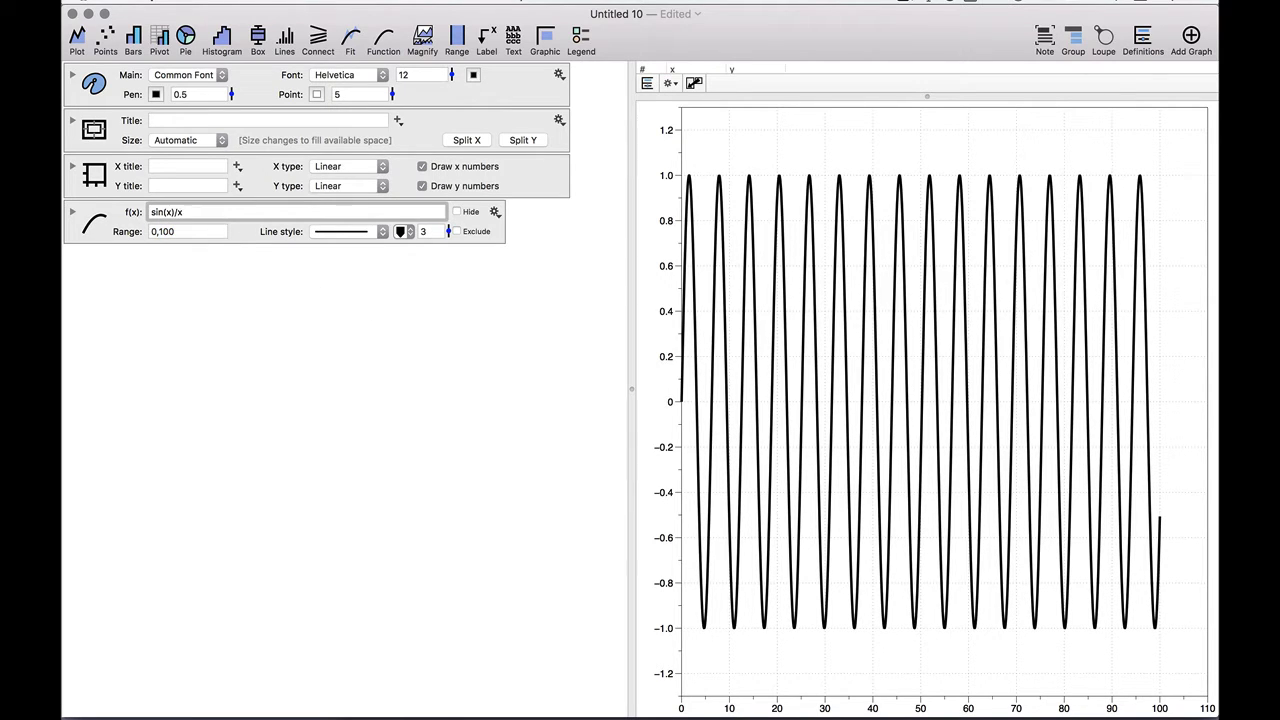
type("/x")
key("Return")
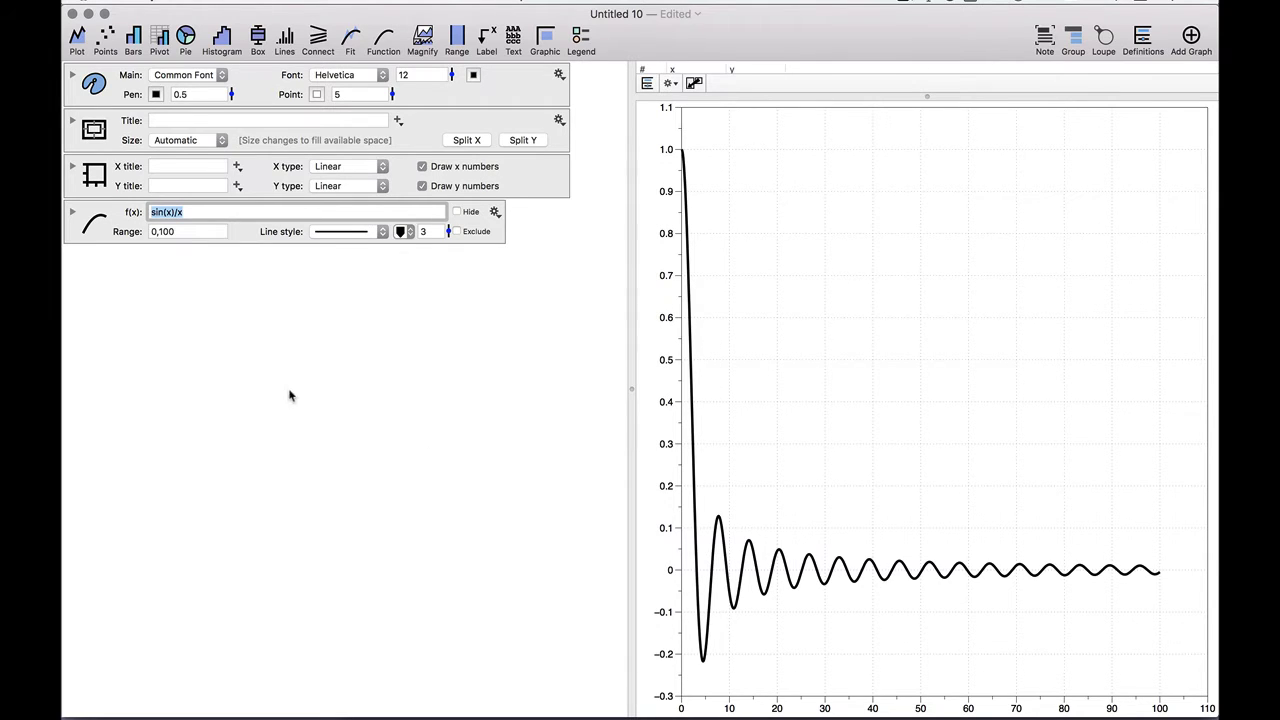
left_click(155, 231)
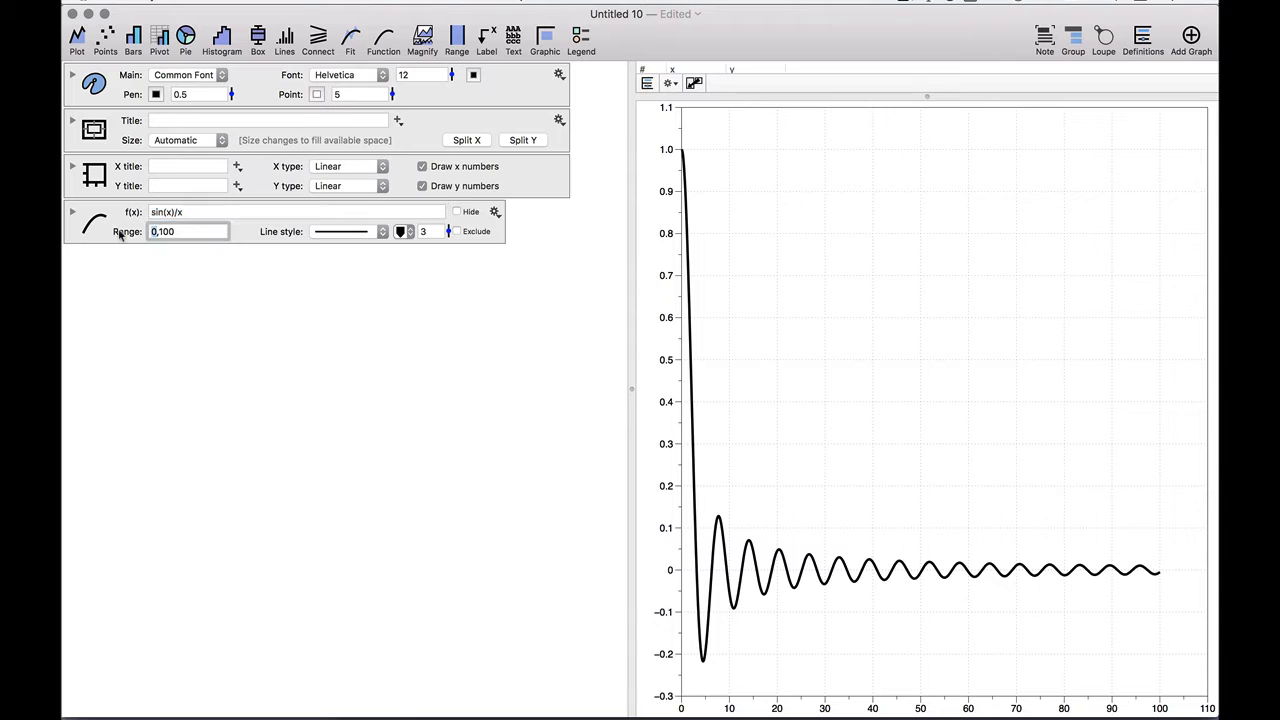
type("-10")
key("Return")
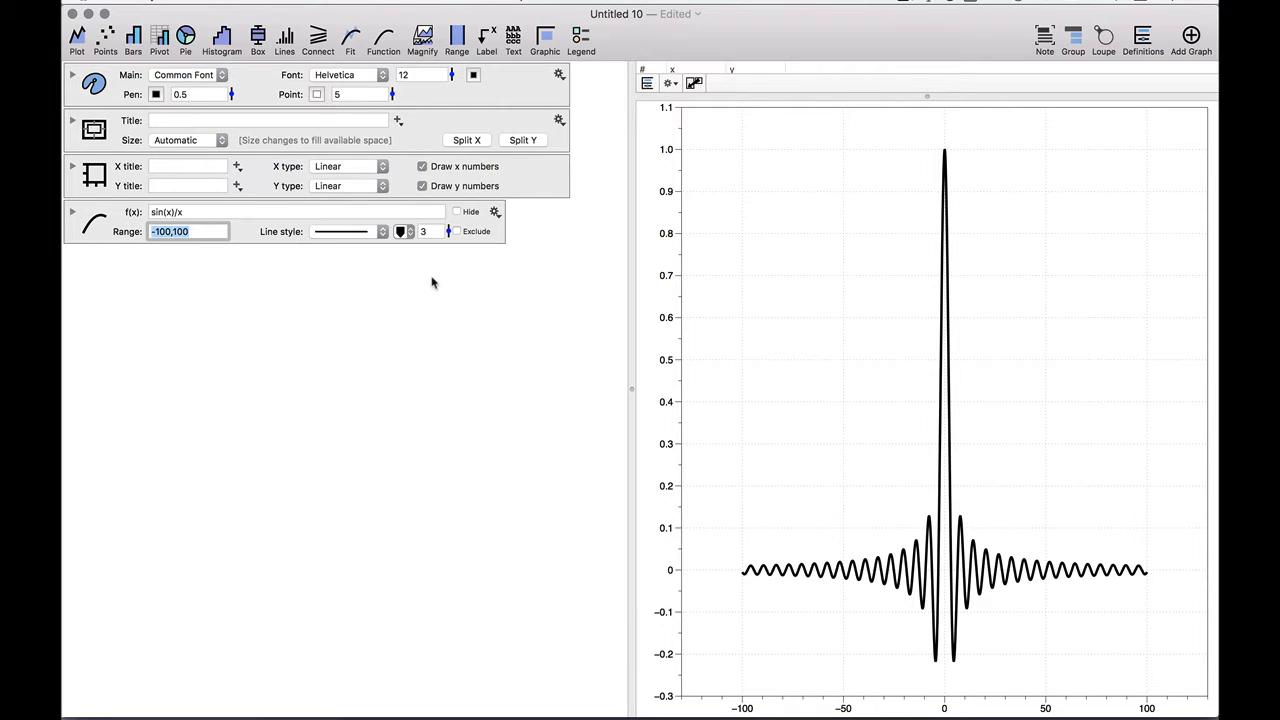
Step: Colour the sin(x)/x curve with a sampled pale peach-orange tone, then close the colour chooser
left_click(408, 232)
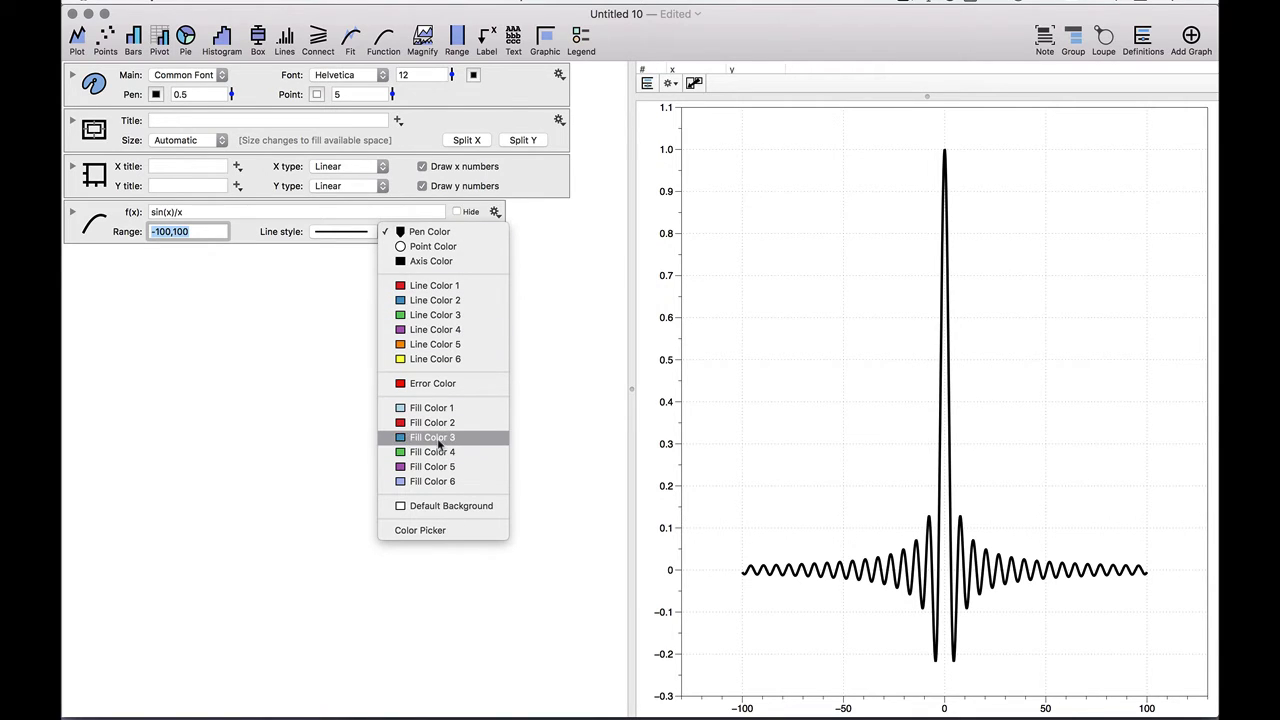
left_click(465, 531)
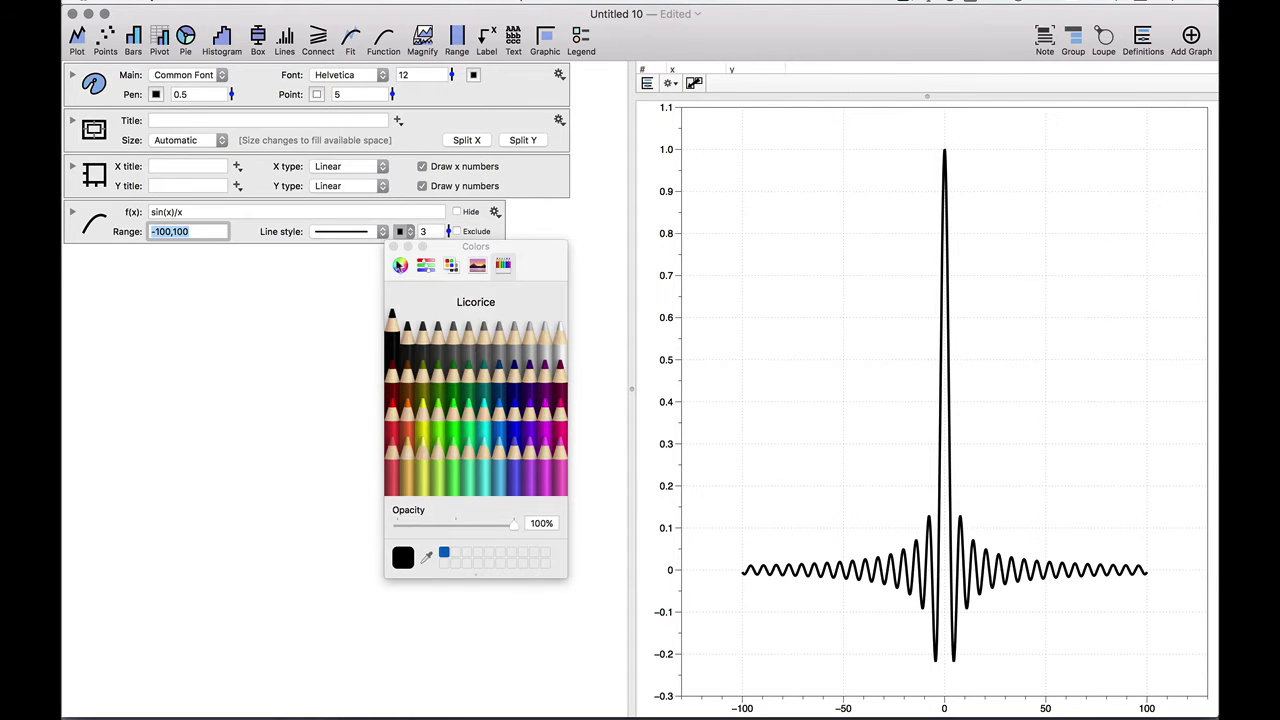
left_click(400, 265)
left_click(502, 265)
left_click(426, 556)
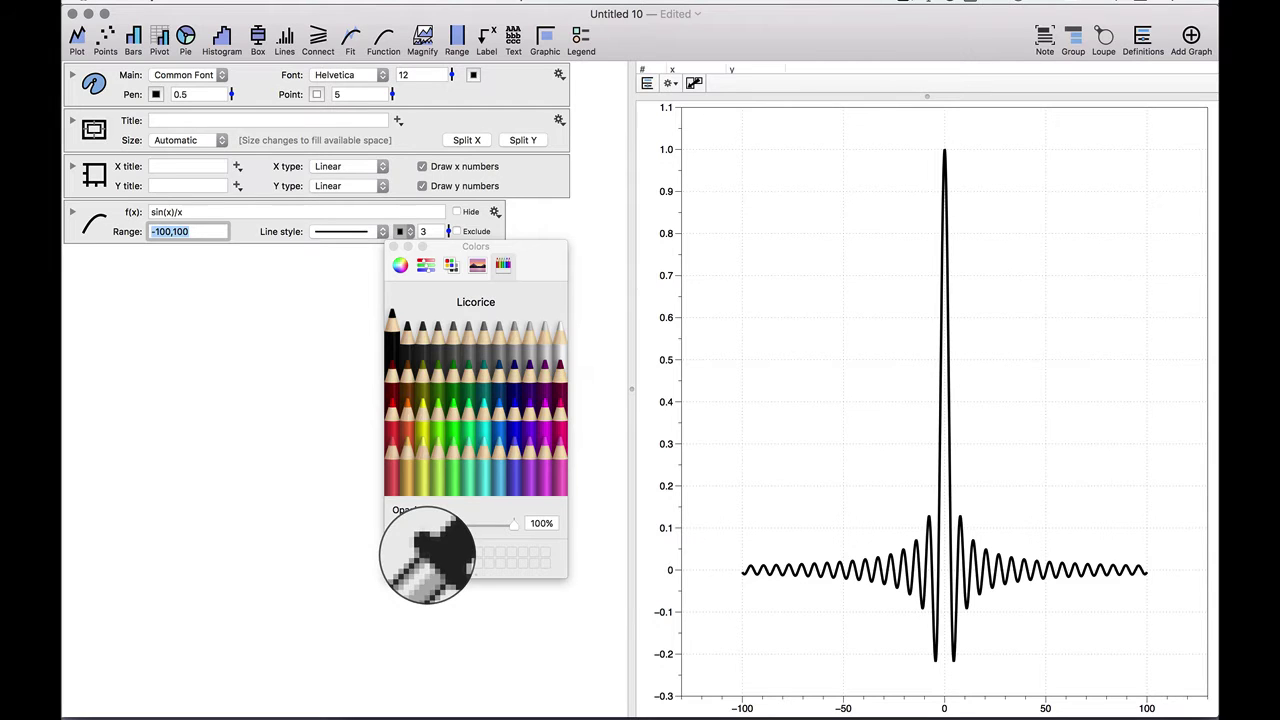
left_click(576, 38)
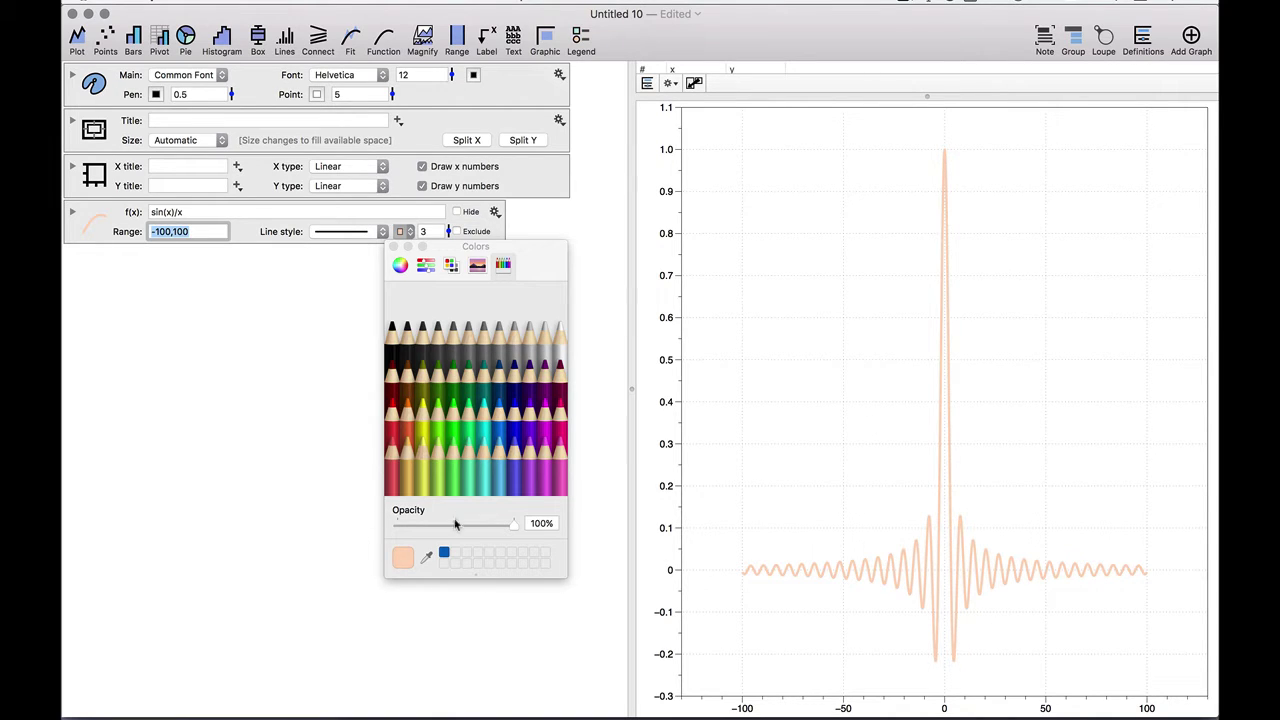
left_click(349, 292)
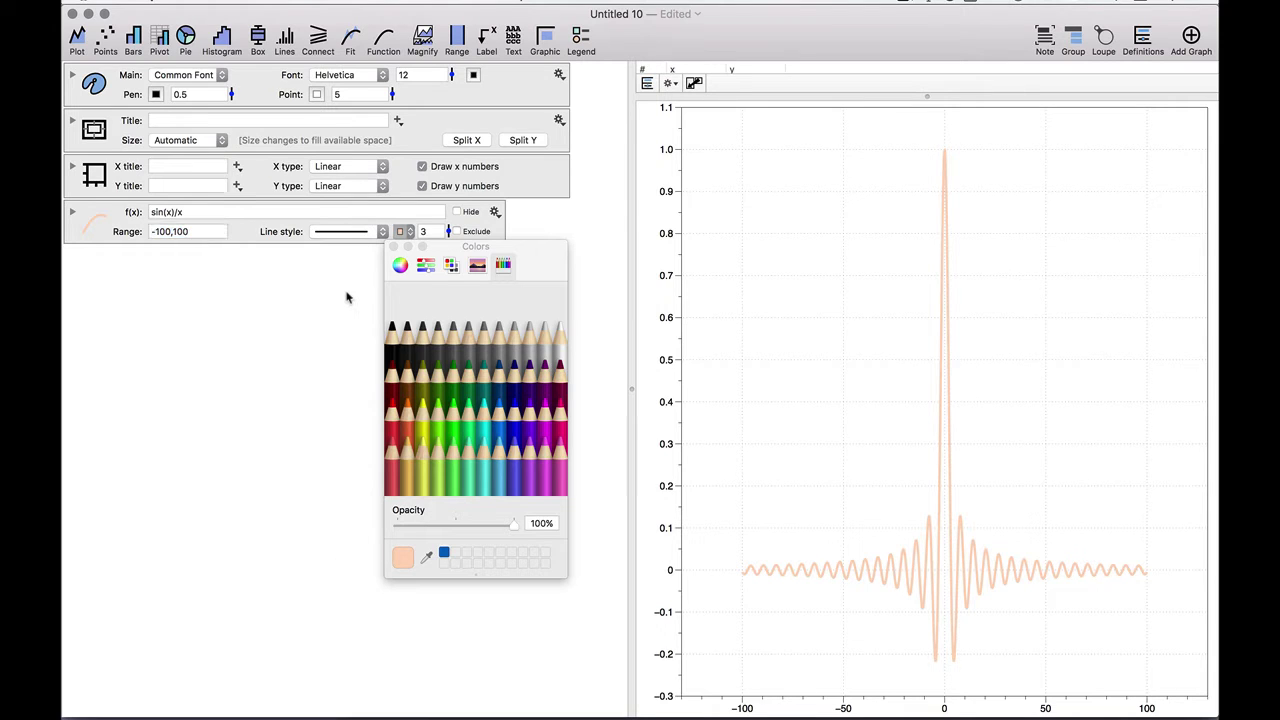
left_click(395, 246)
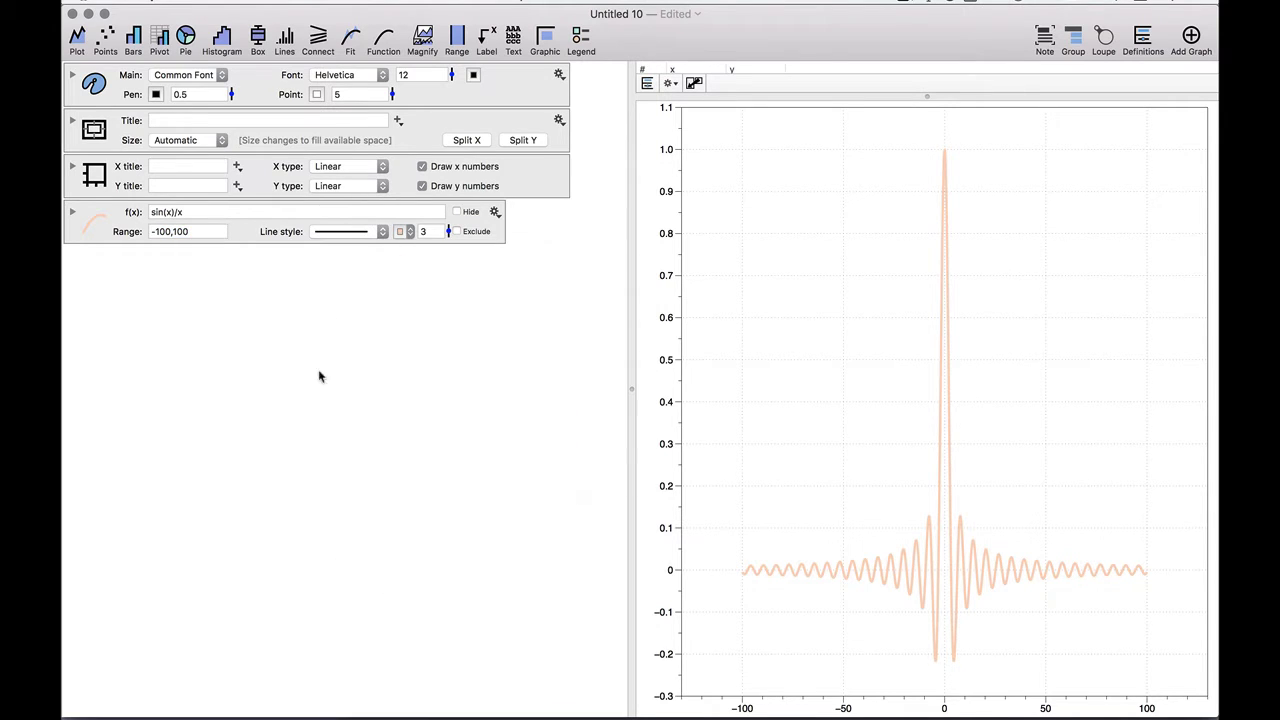
Step: Add a legend, change the formula to sin(x), and edit the function's legend name
left_click(581, 40)
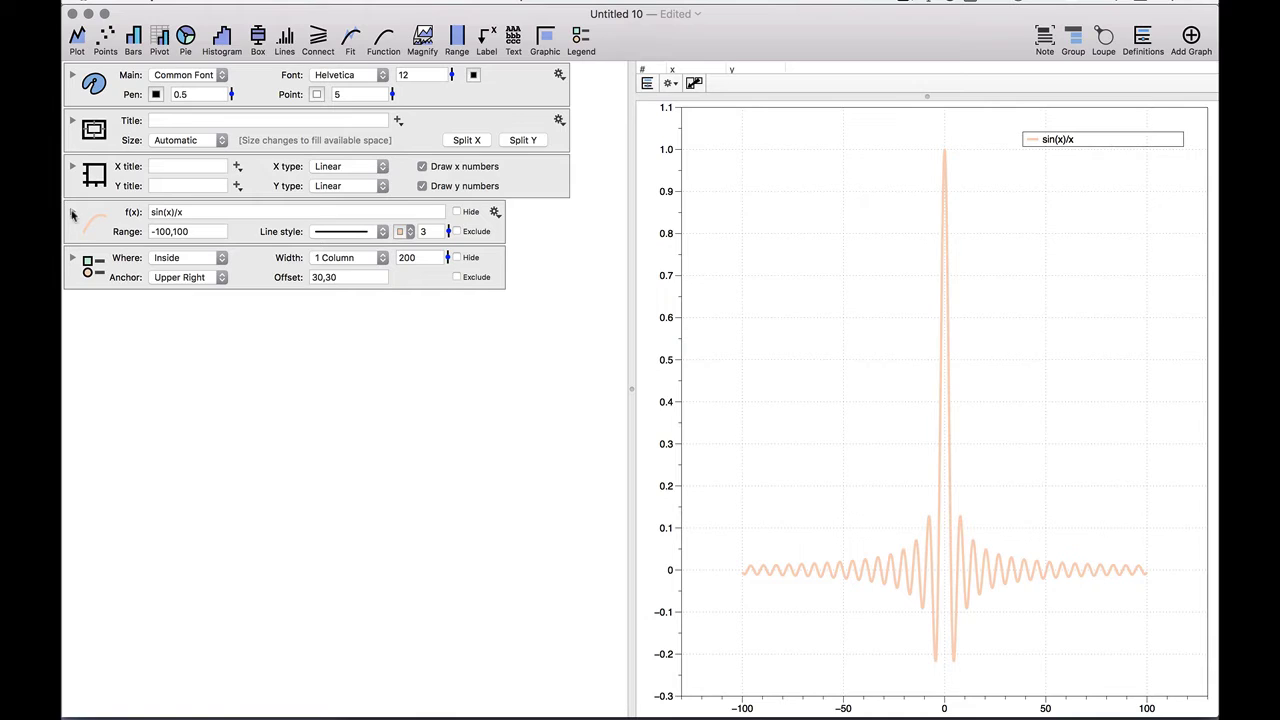
left_click(72, 213)
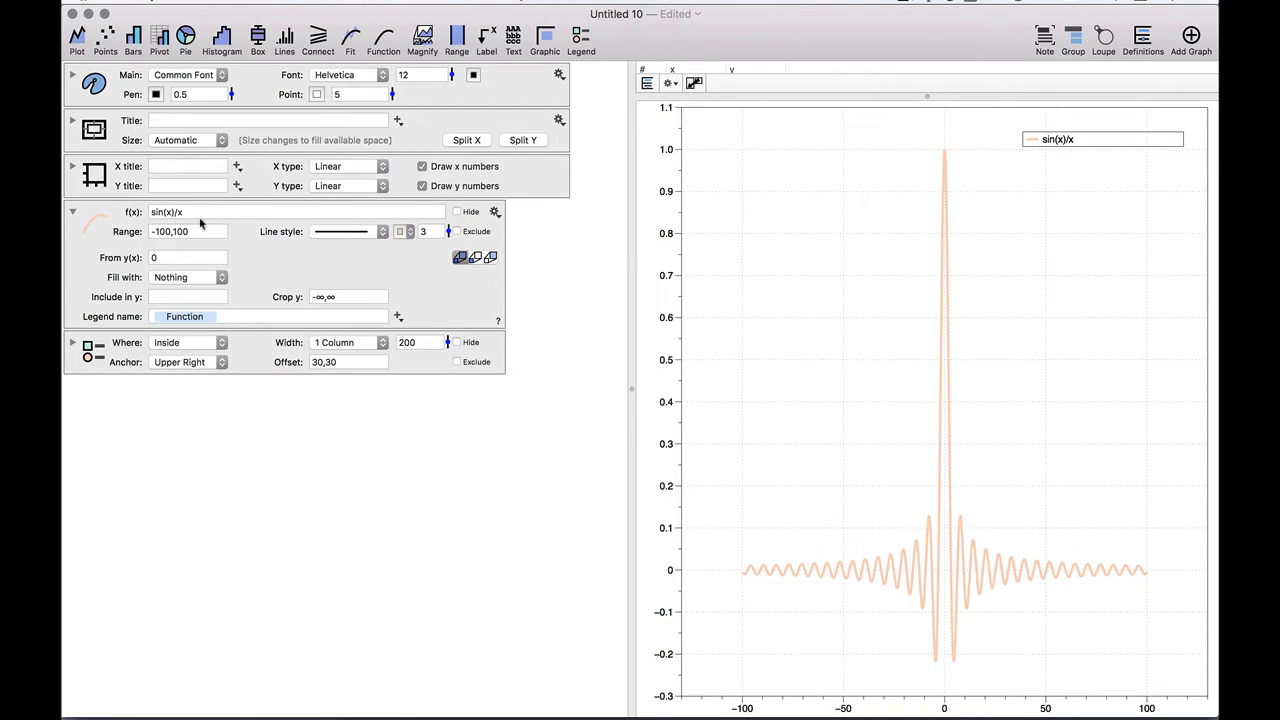
left_click(192, 318)
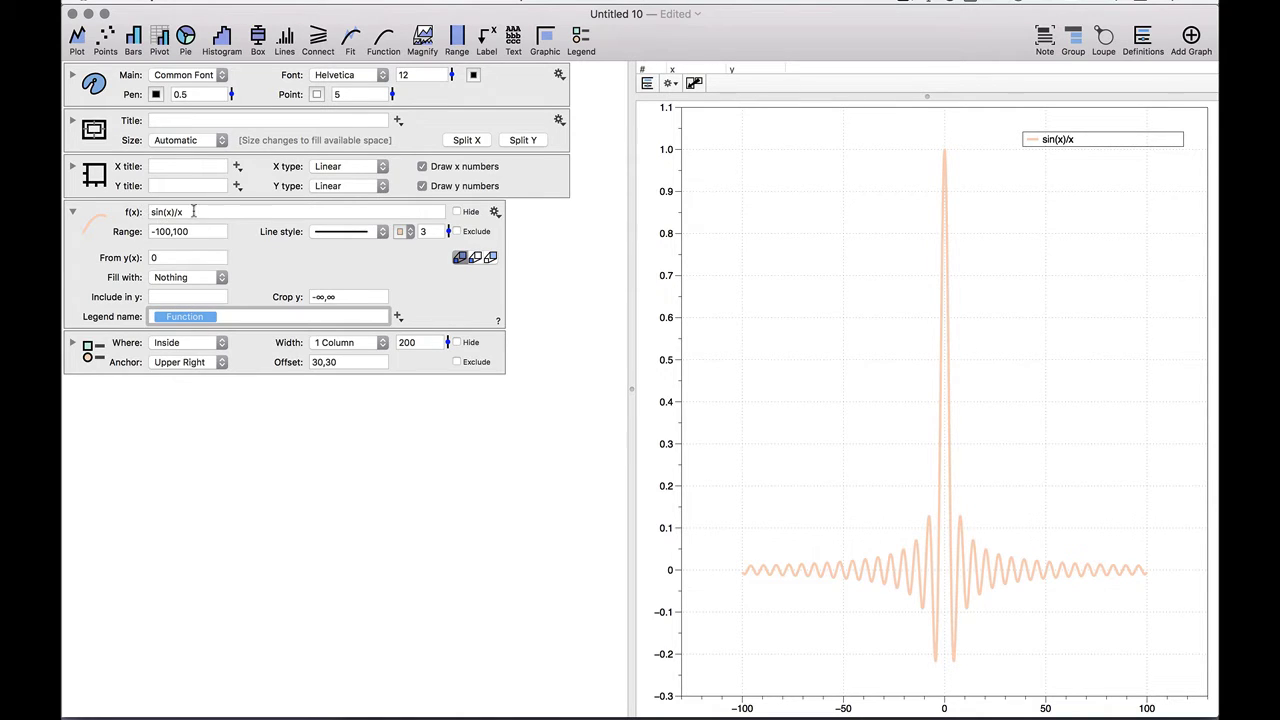
left_click(193, 211)
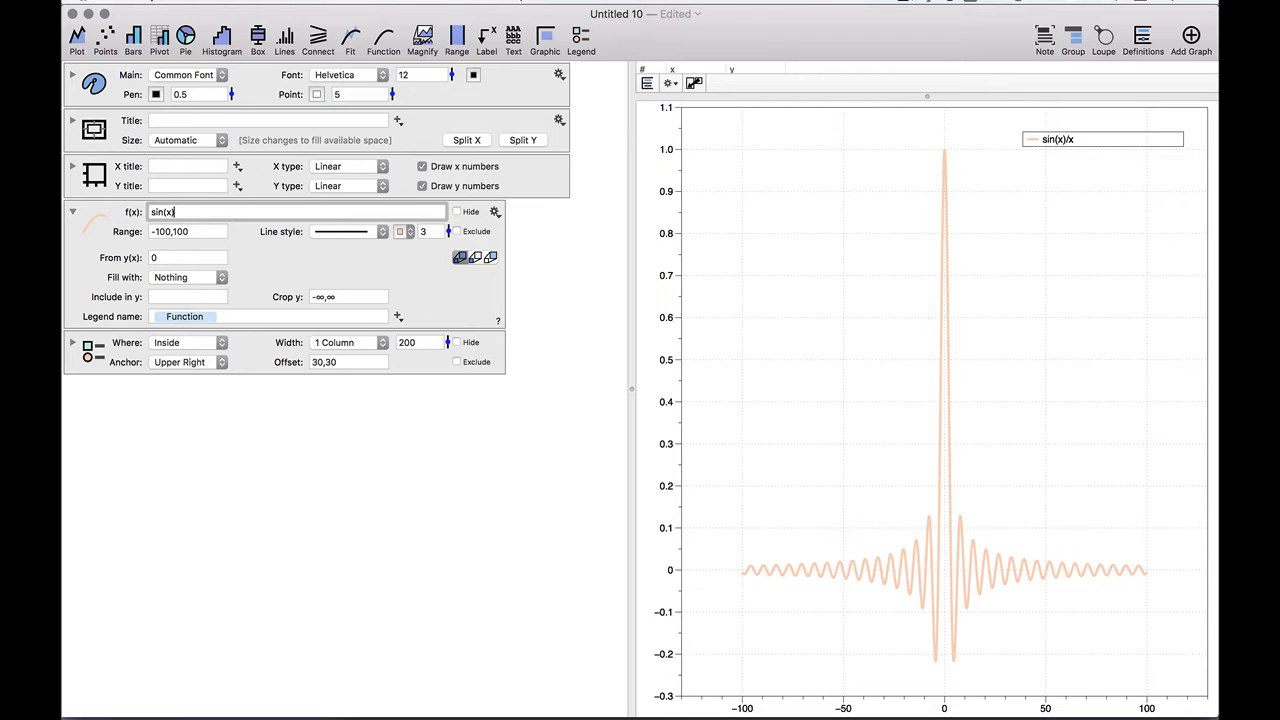
key("Return")
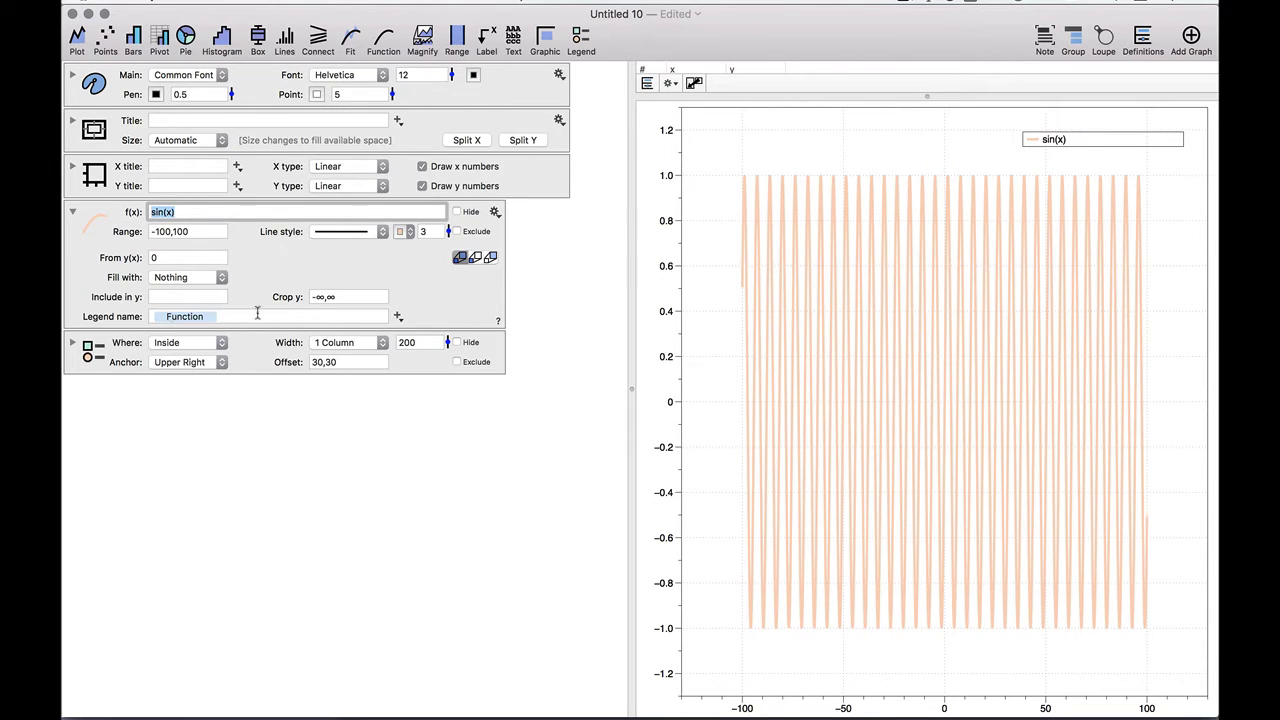
left_click(257, 314)
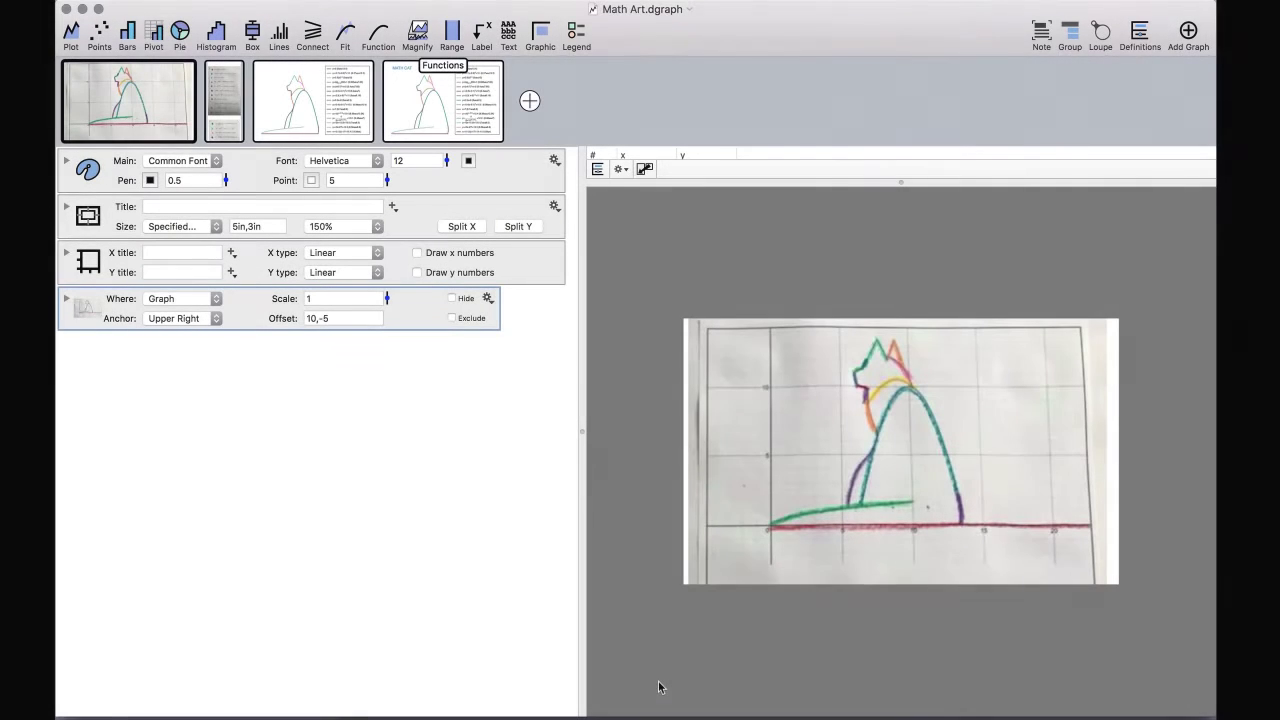
mouse_move(657, 682)
left_mouse_down()
mouse_move(960, 634)
mouse_move(1123, 491)
mouse_move(1110, 400)
left_mouse_up()
mouse_move(1066, 314)
left_mouse_down()
mouse_move(774, 241)
mouse_move(602, 394)
mouse_move(607, 537)
mouse_move(632, 597)
left_mouse_up()
left_click_drag(677, 661, 770, 684)
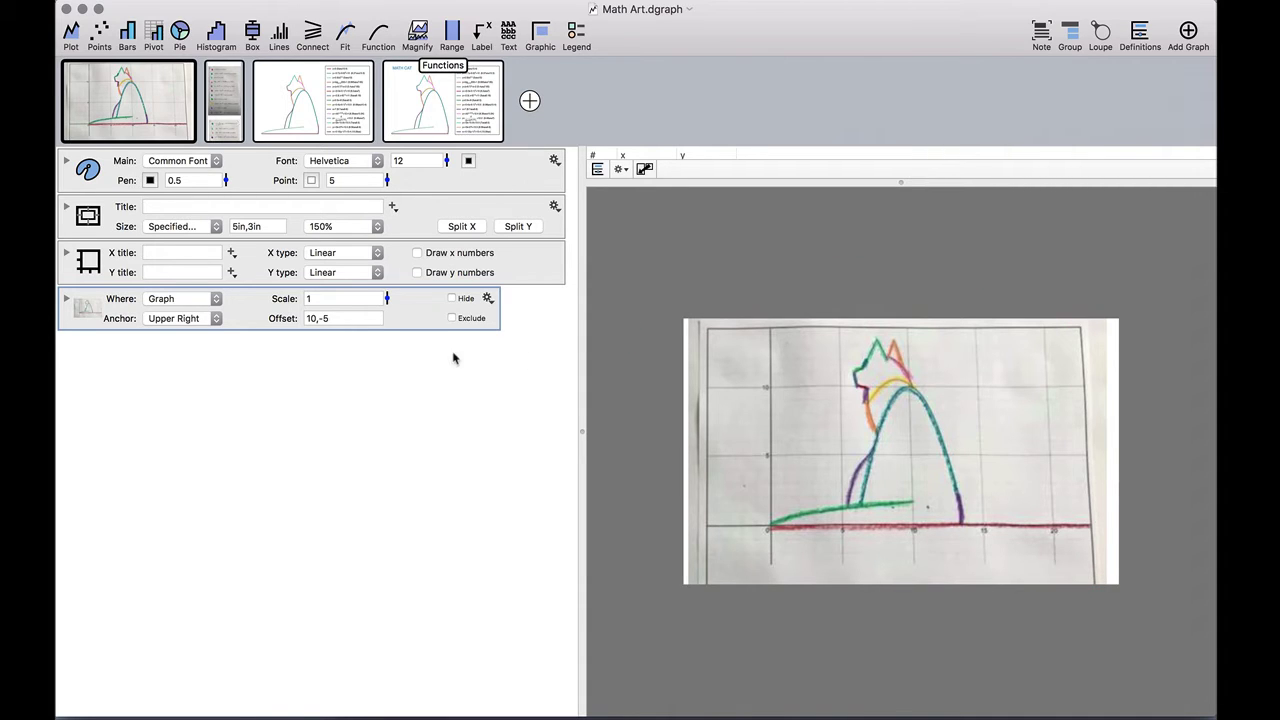
left_click(233, 101)
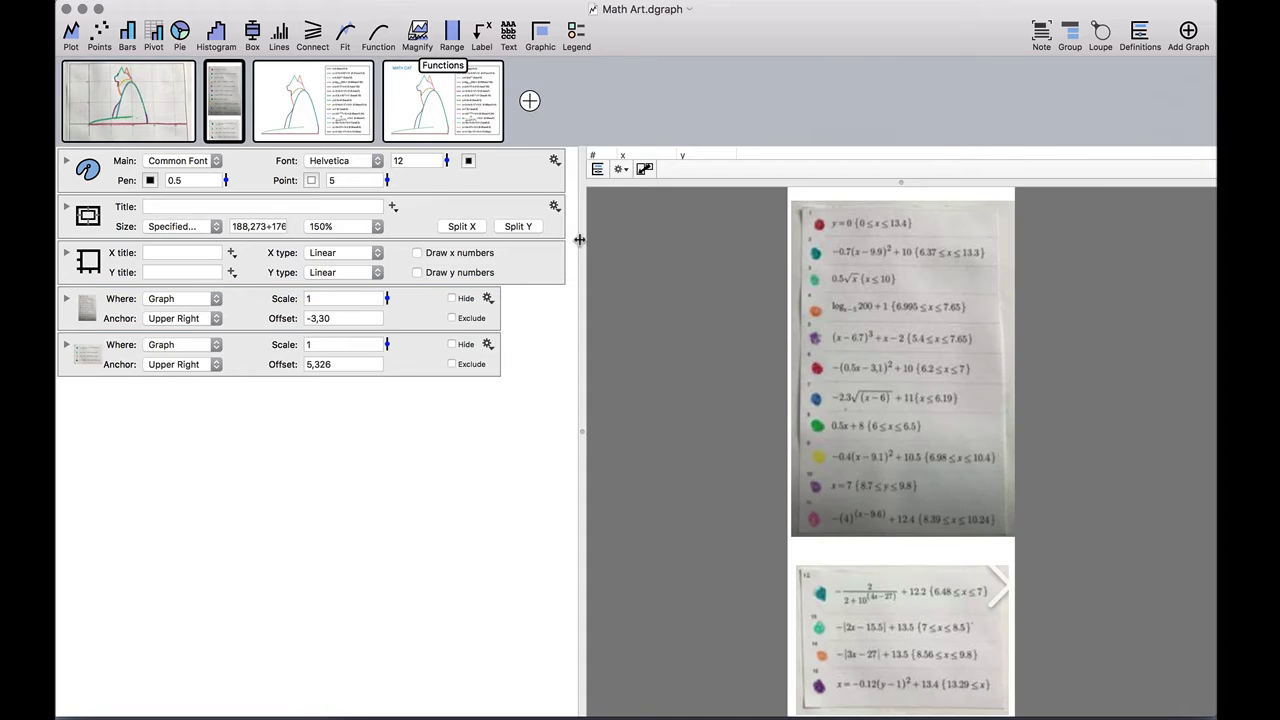
scroll(972, 350, "up", 1)
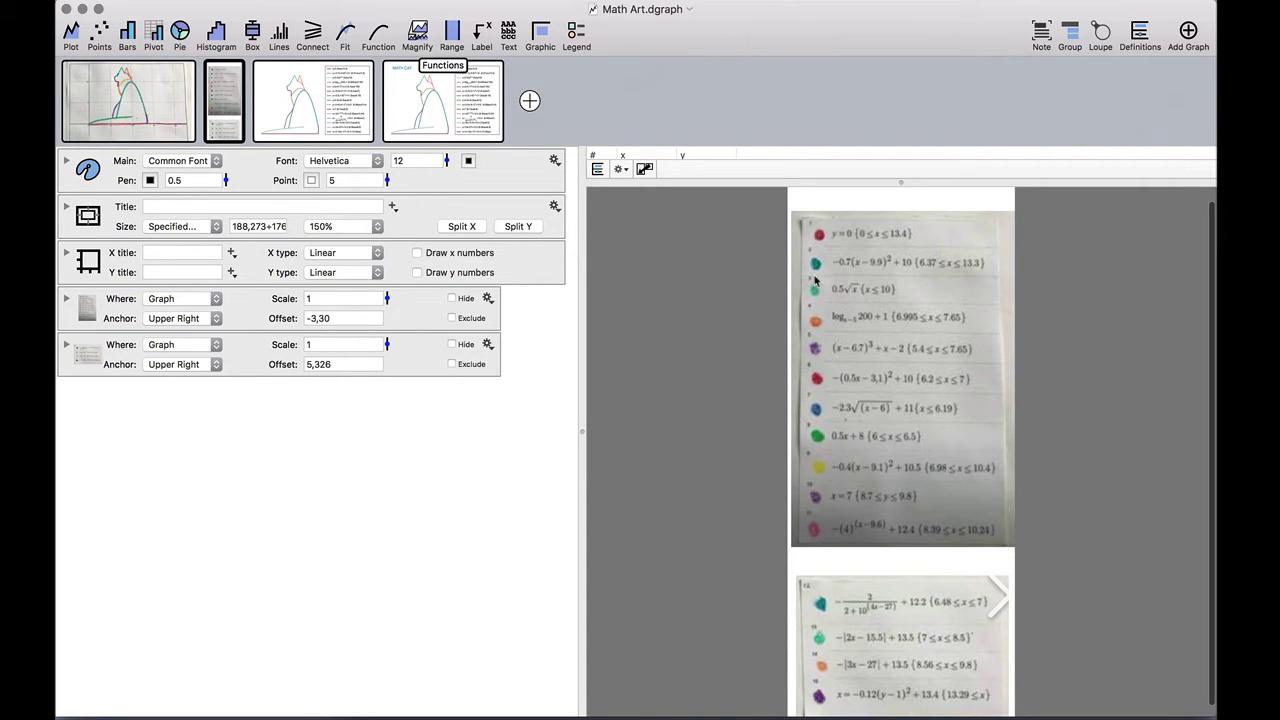
mouse_move(810, 236)
left_mouse_down()
mouse_move(800, 560)
mouse_move(998, 560)
mouse_move(1025, 390)
mouse_move(1012, 198)
mouse_move(830, 204)
mouse_move(794, 251)
mouse_move(784, 535)
mouse_move(816, 710)
mouse_move(1012, 700)
mouse_move(995, 562)
mouse_move(778, 564)
left_mouse_up()
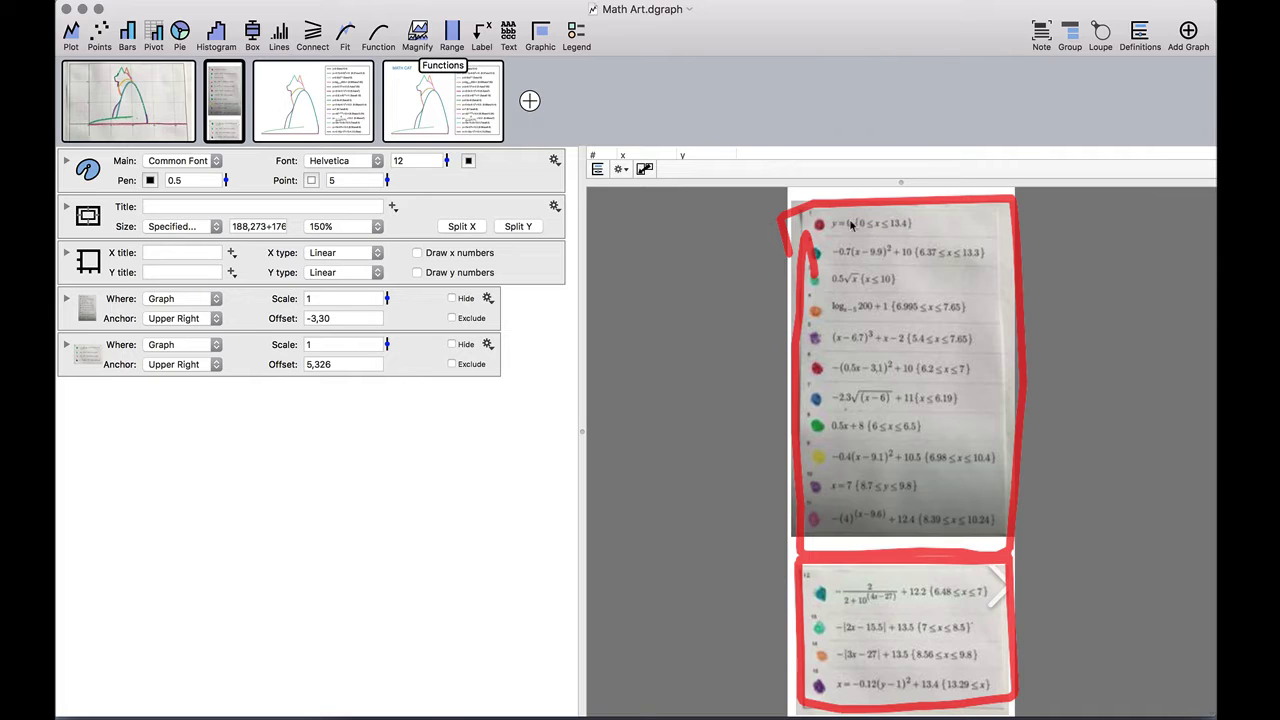
mouse_move(828, 234)
left_mouse_down()
mouse_move(908, 235)
mouse_move(860, 233)
mouse_move(893, 242)
left_mouse_up()
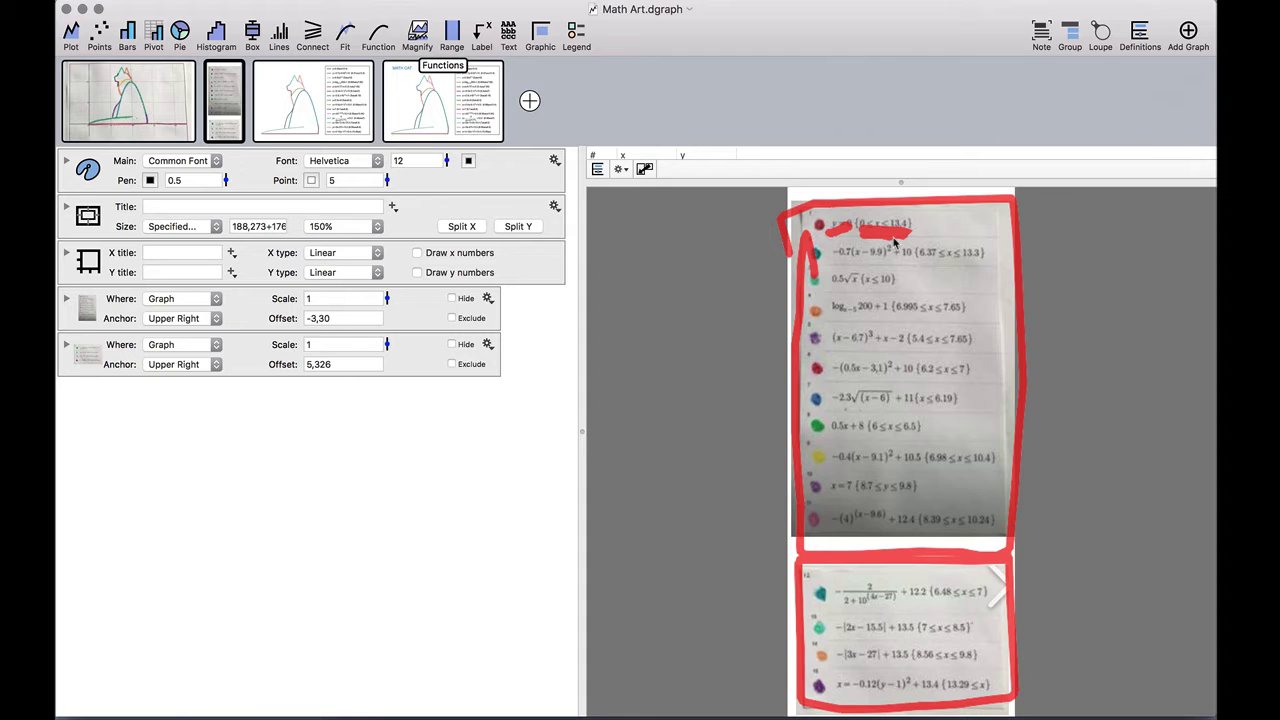
key("Escape")
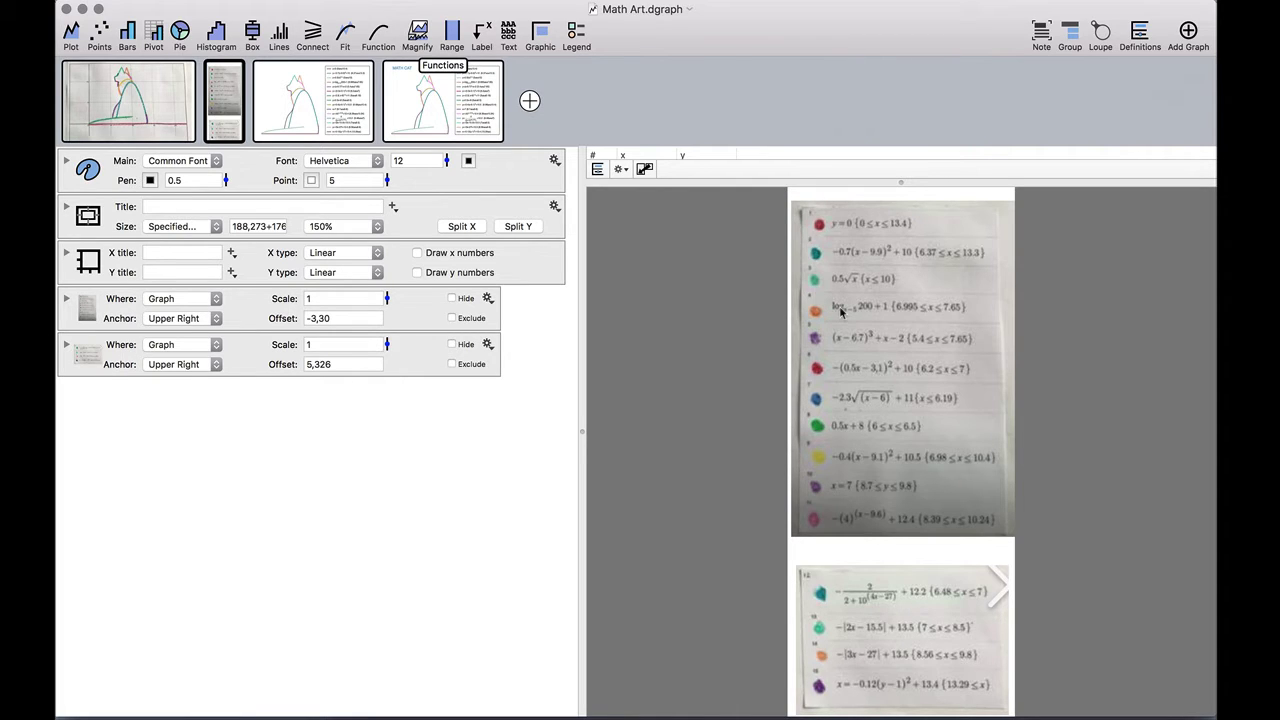
left_click(166, 118)
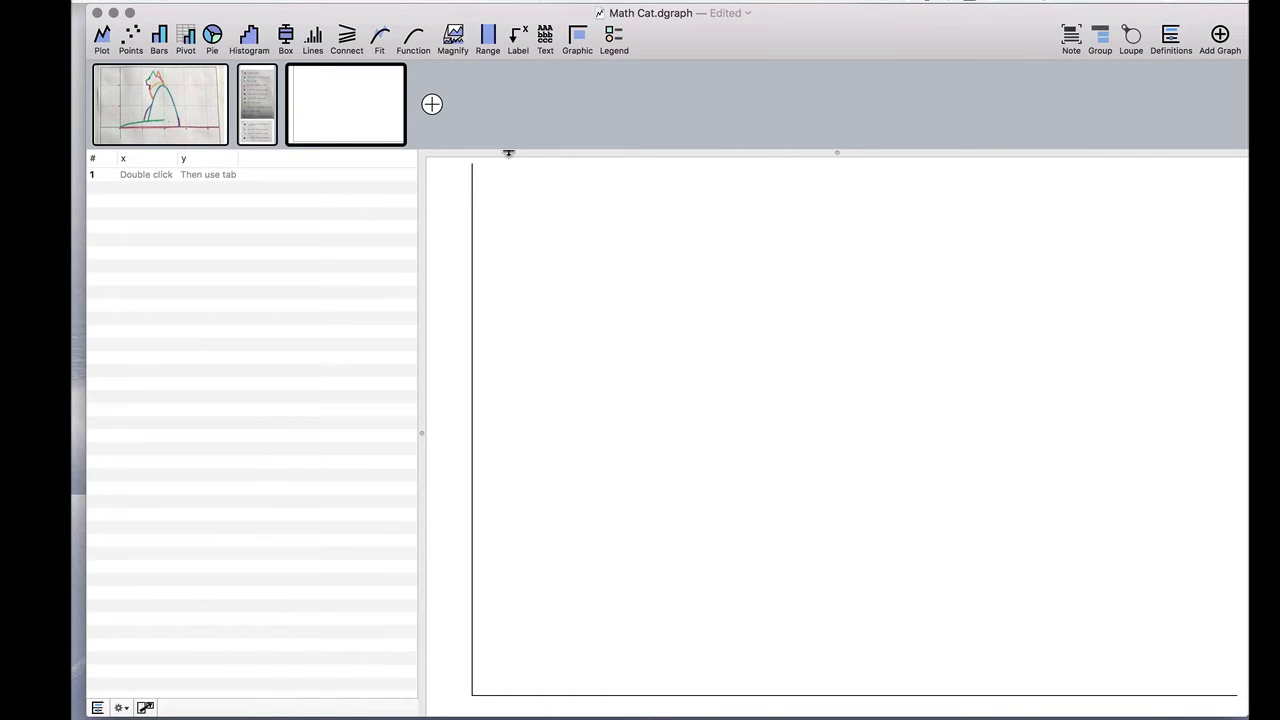
Step: Show the Math Cat graph's style and axis settings panels and widen the settings pane
left_click_drag(509, 153, 514, 206)
left_click(145, 707)
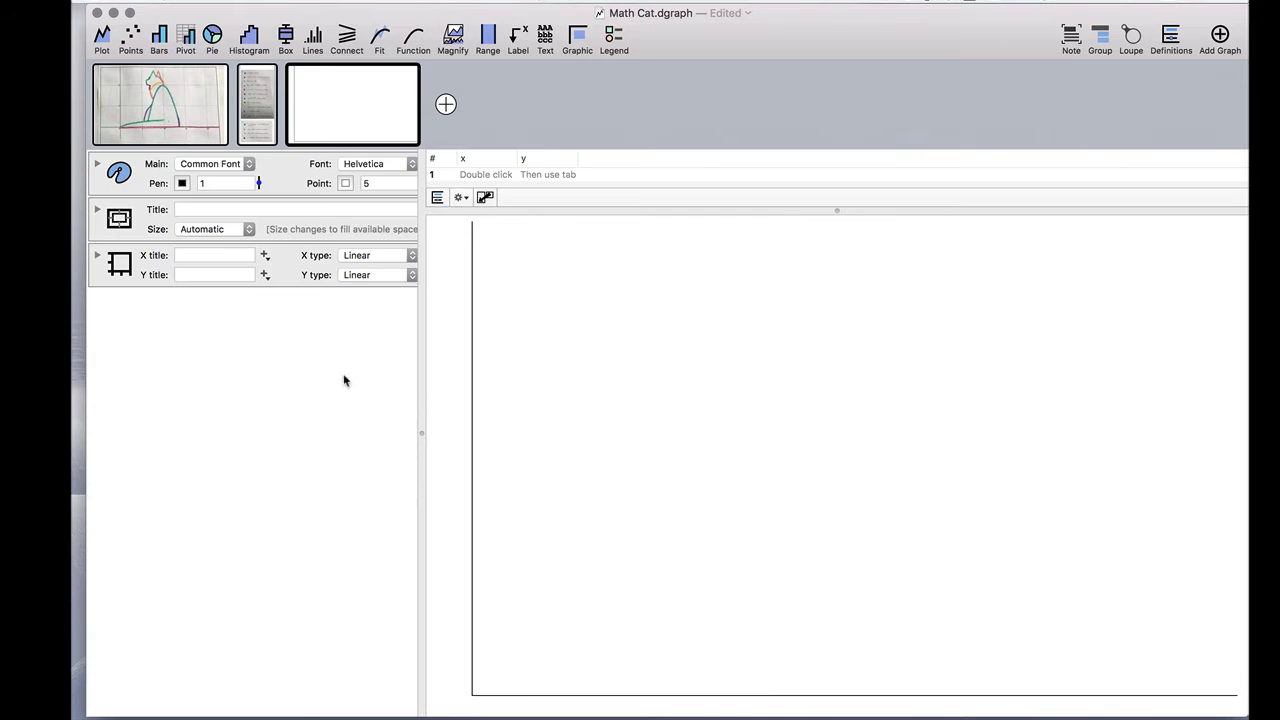
left_click_drag(423, 357, 694, 394)
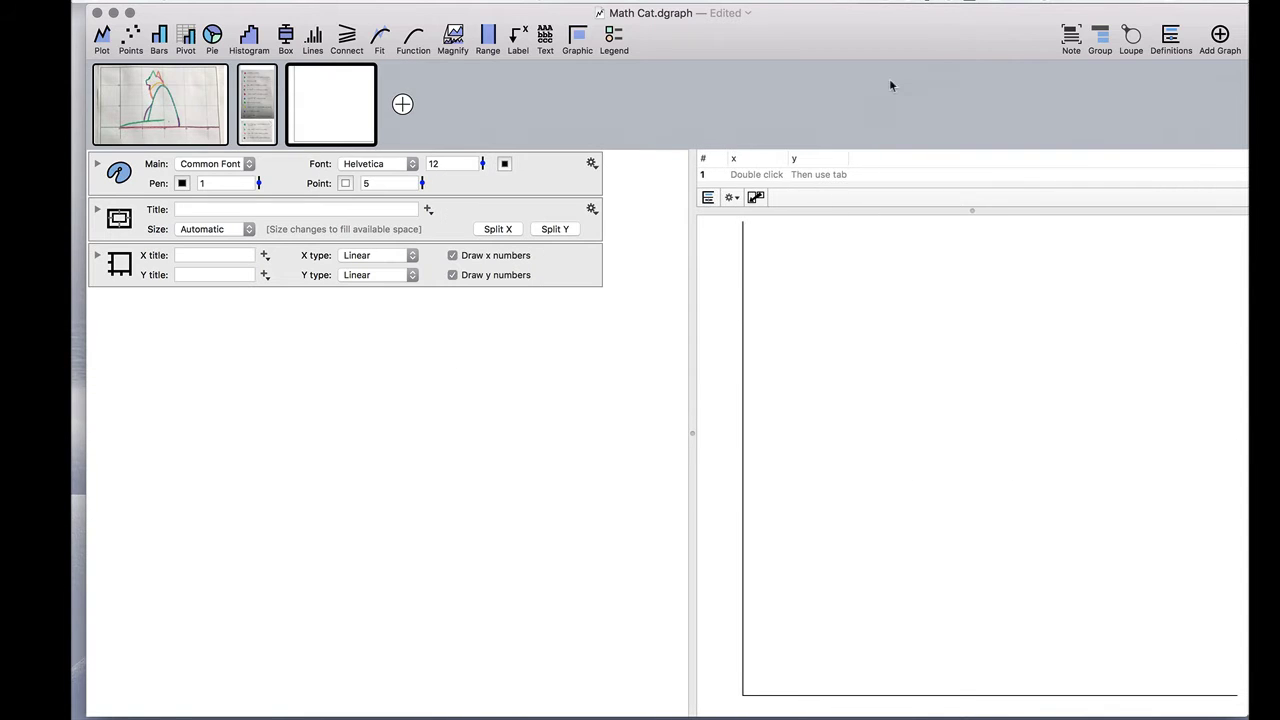
Step: Reveal the equation image and add a function f(x) = 0 over range 0,13.4
left_click_drag(1248, 18, 940, 8)
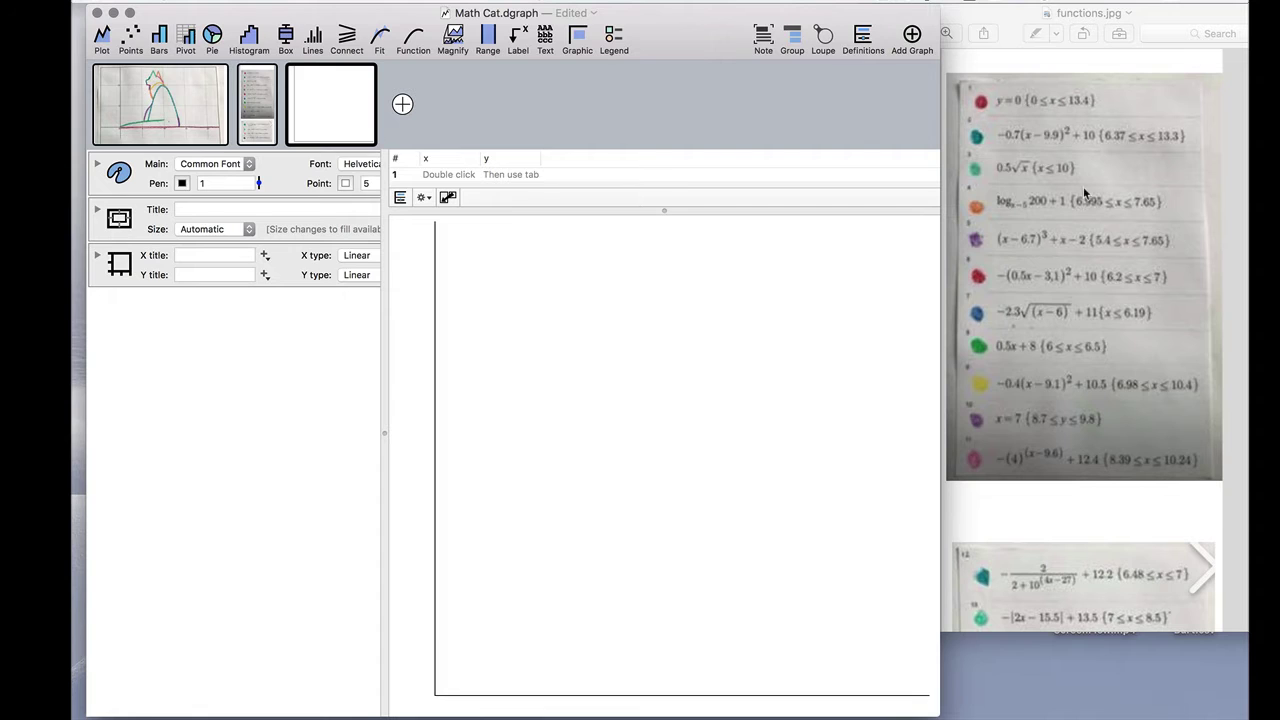
left_click_drag(382, 359, 601, 380)
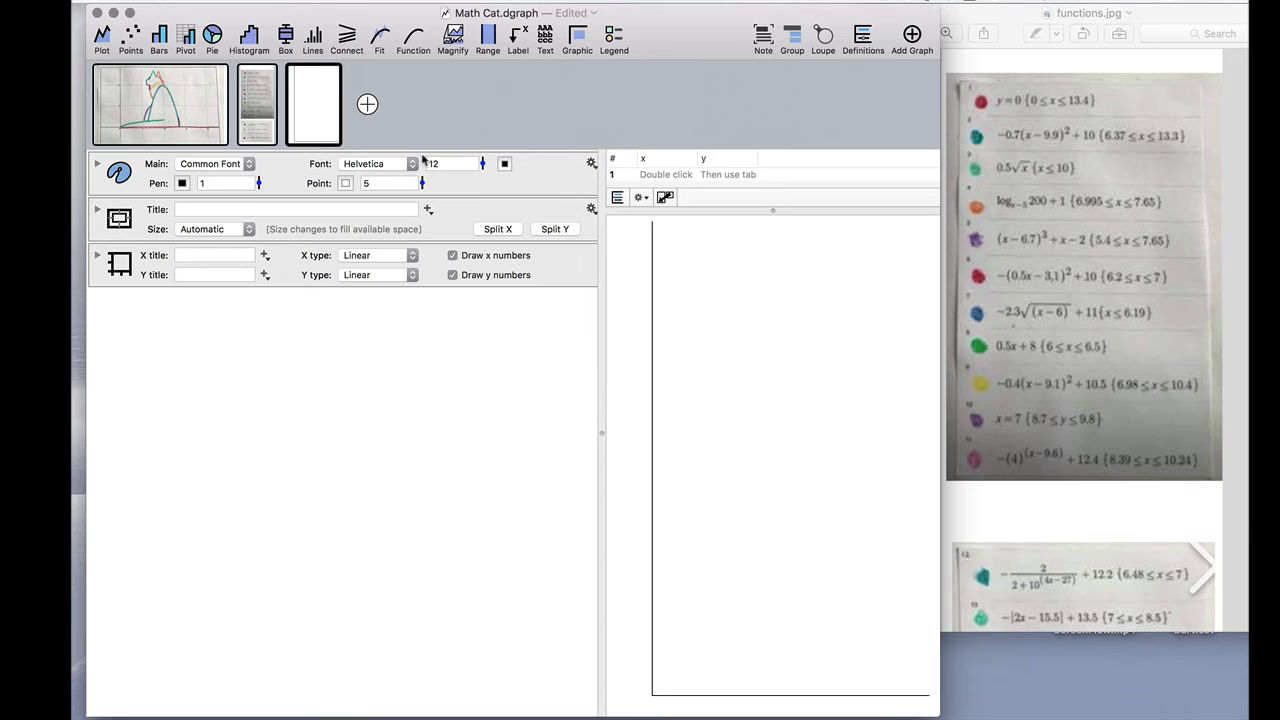
left_click(415, 40)
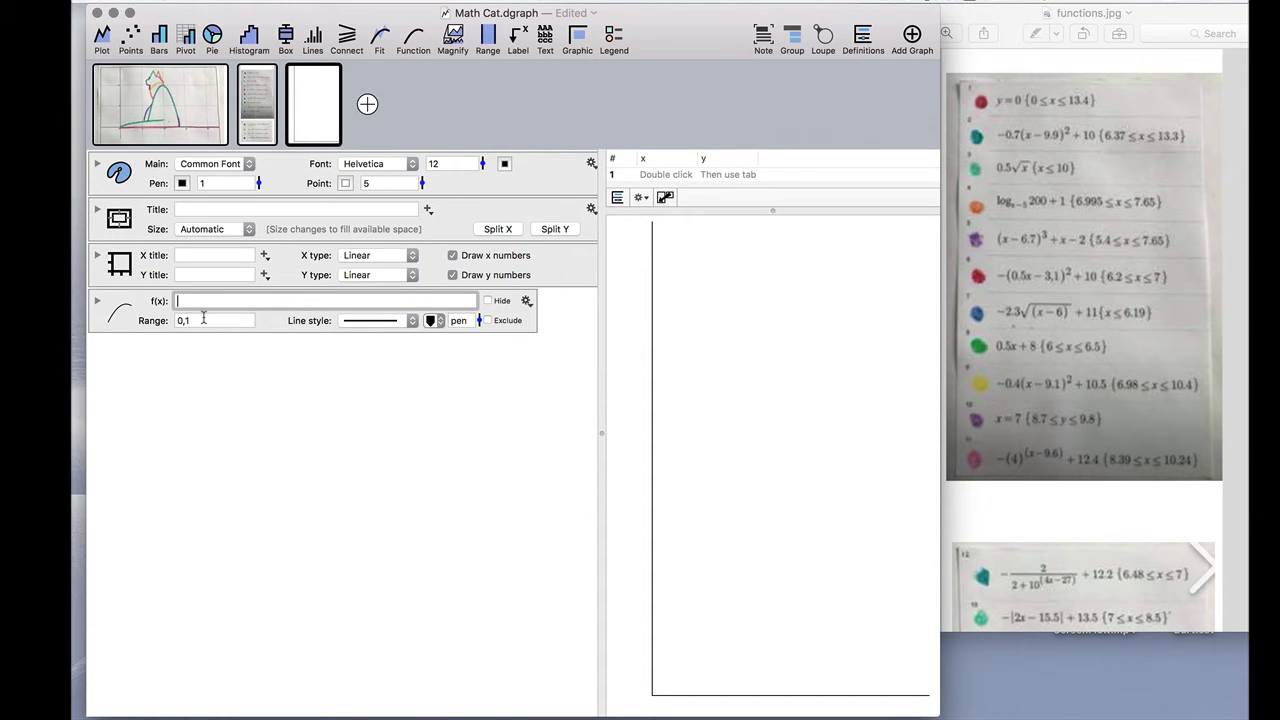
type("1")
key("Return")
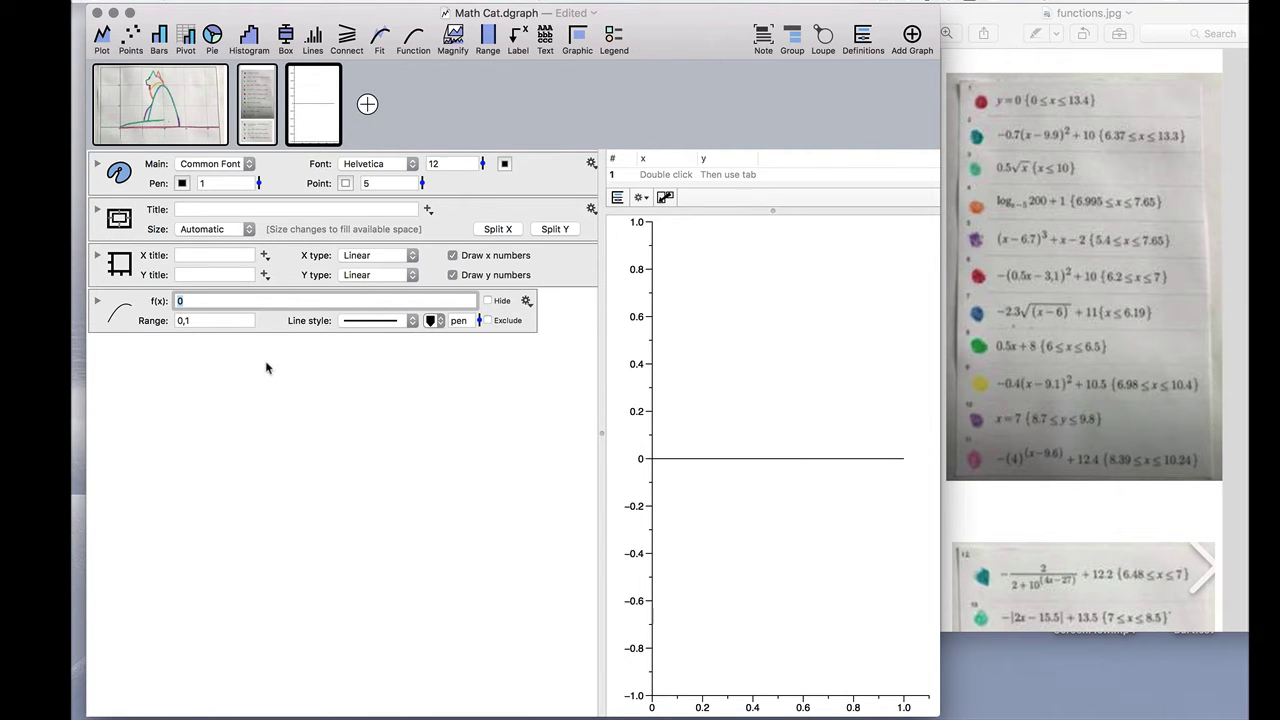
left_click(196, 319)
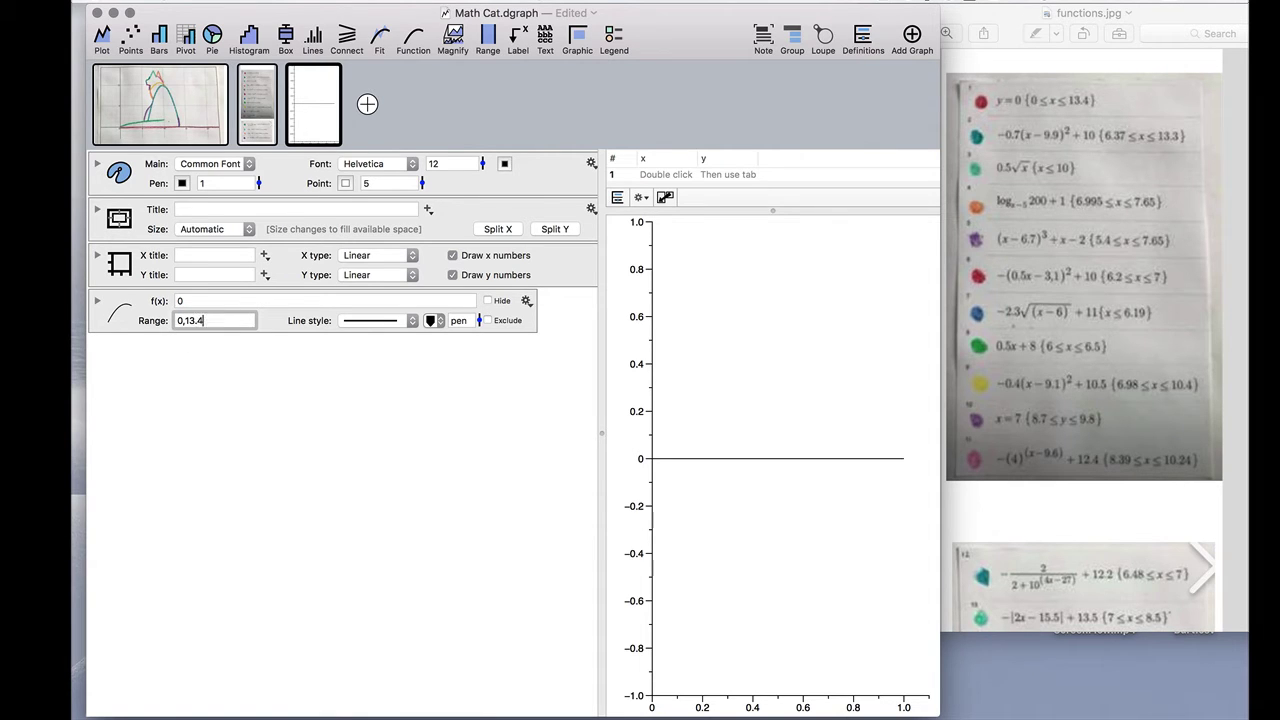
type("3.4")
key("Return")
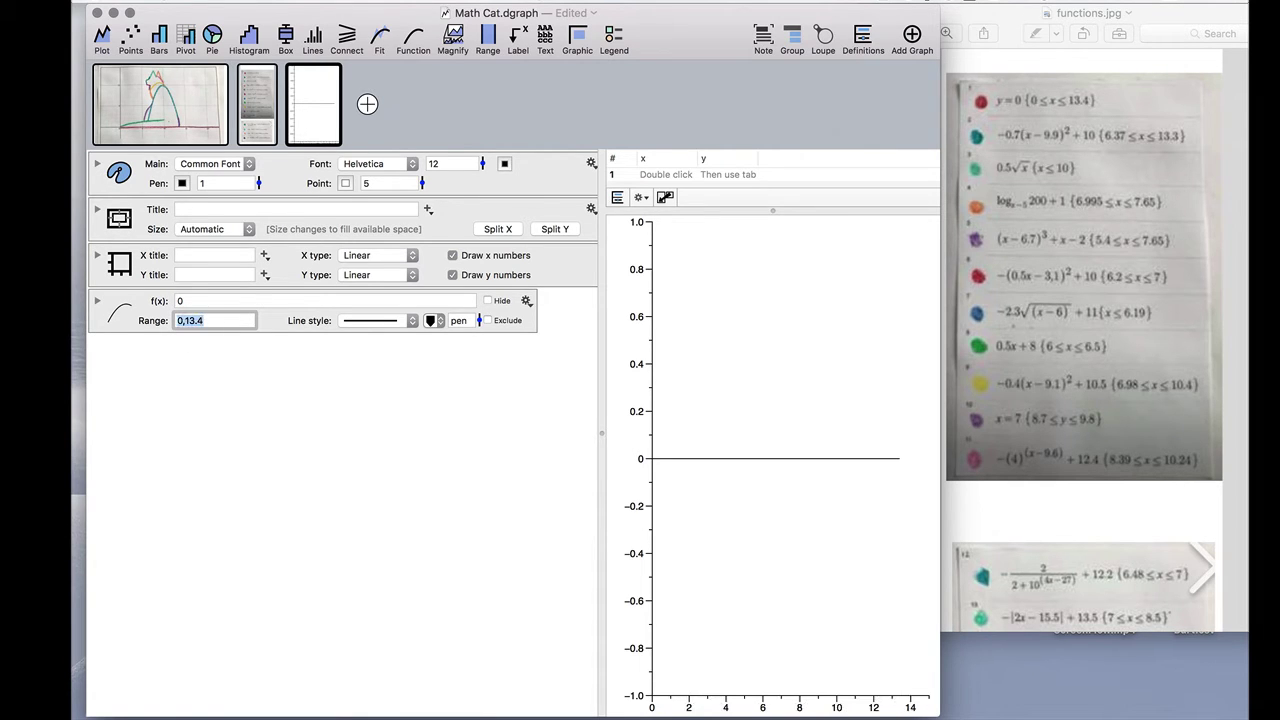
left_click(224, 375)
Step: Colour the line red, sampled from the first equation's dot, and set pen width 4
left_click(429, 322)
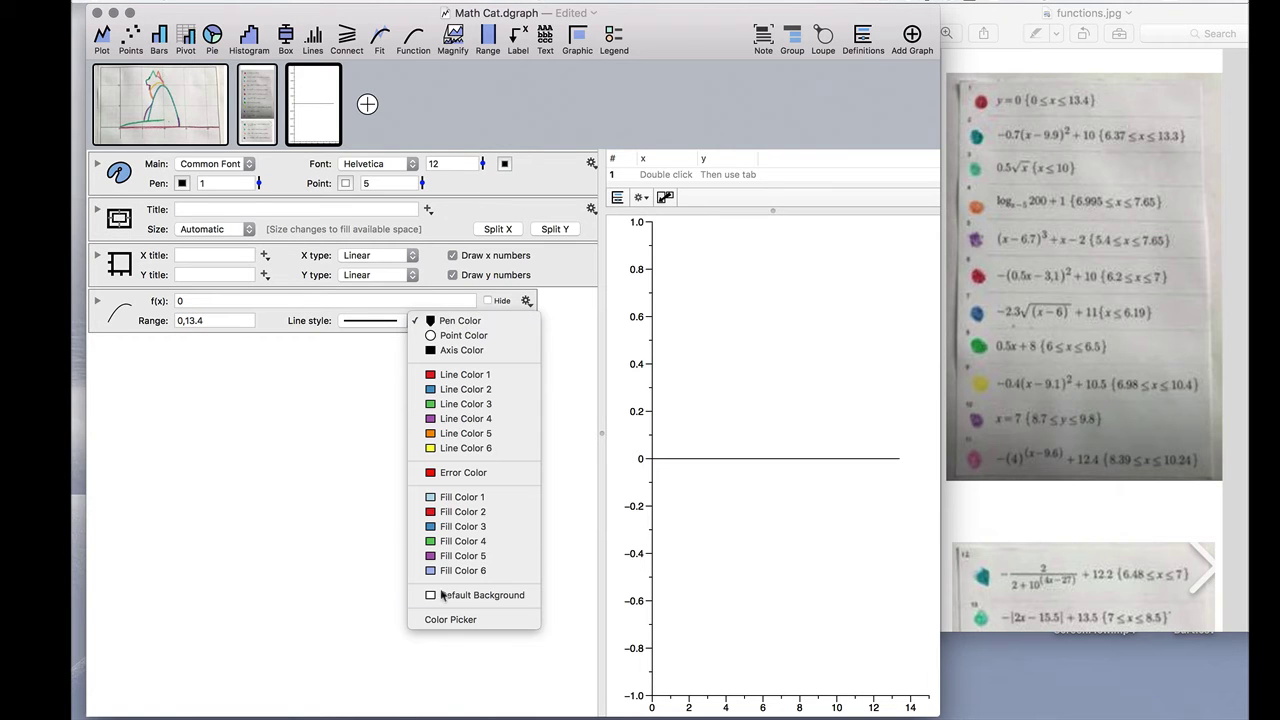
left_click(482, 621)
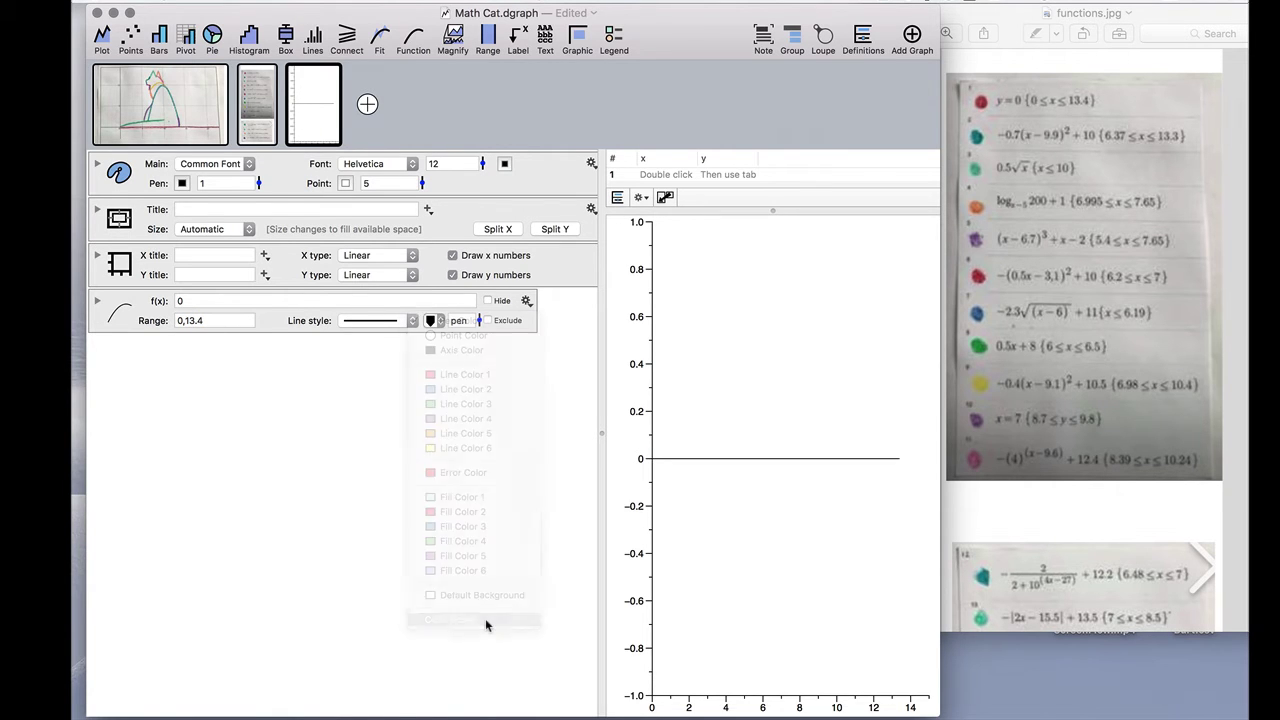
left_click(141, 419)
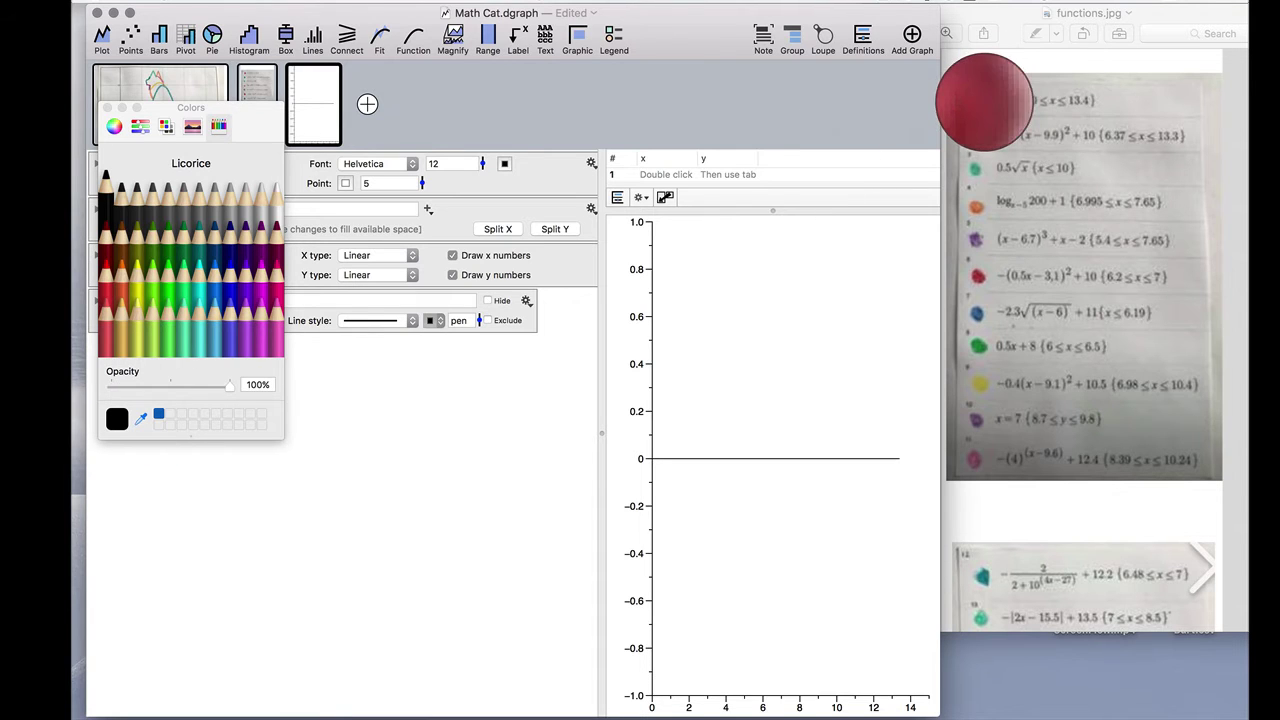
left_click(981, 102)
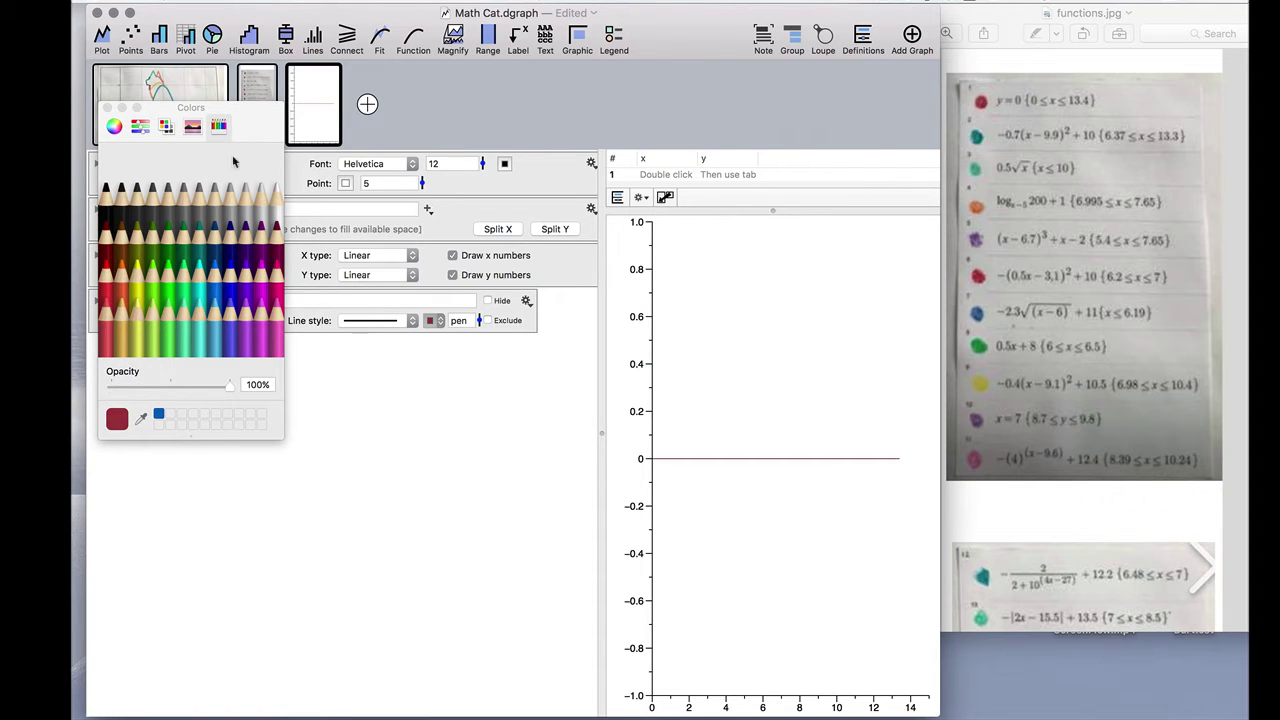
left_click(108, 107)
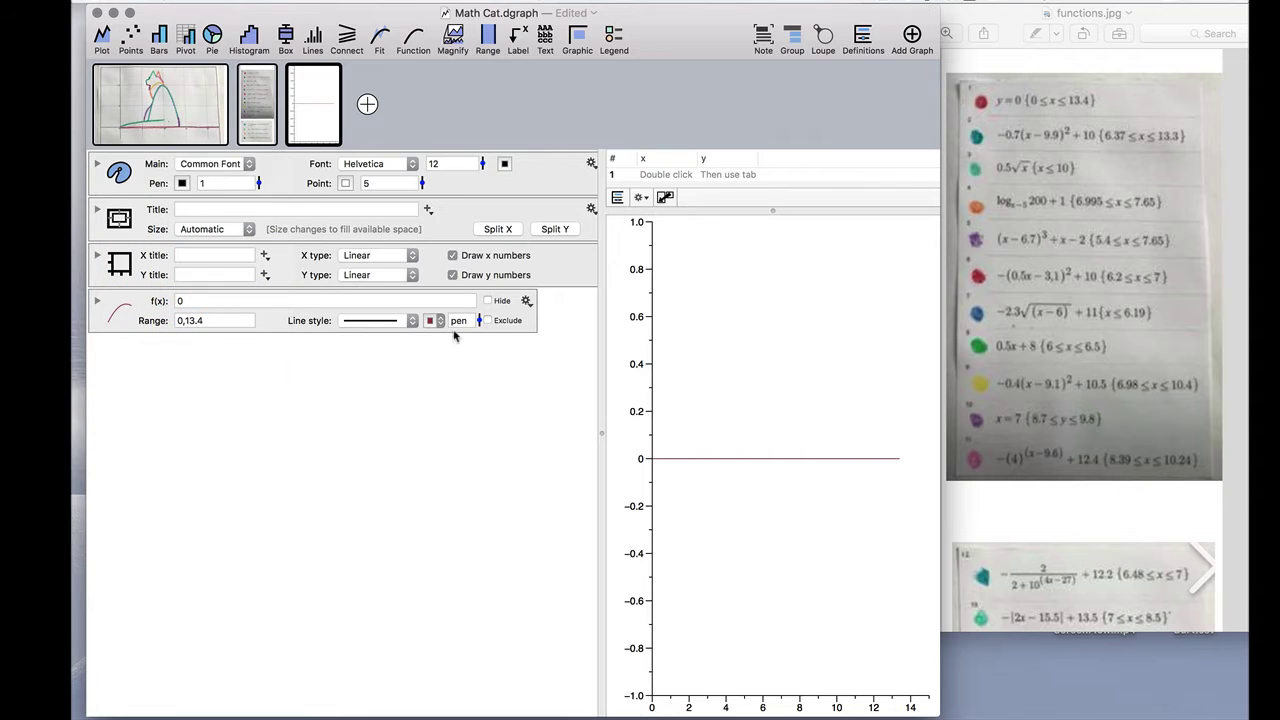
left_click(456, 320)
type("4")
key("Return")
left_click(547, 503)
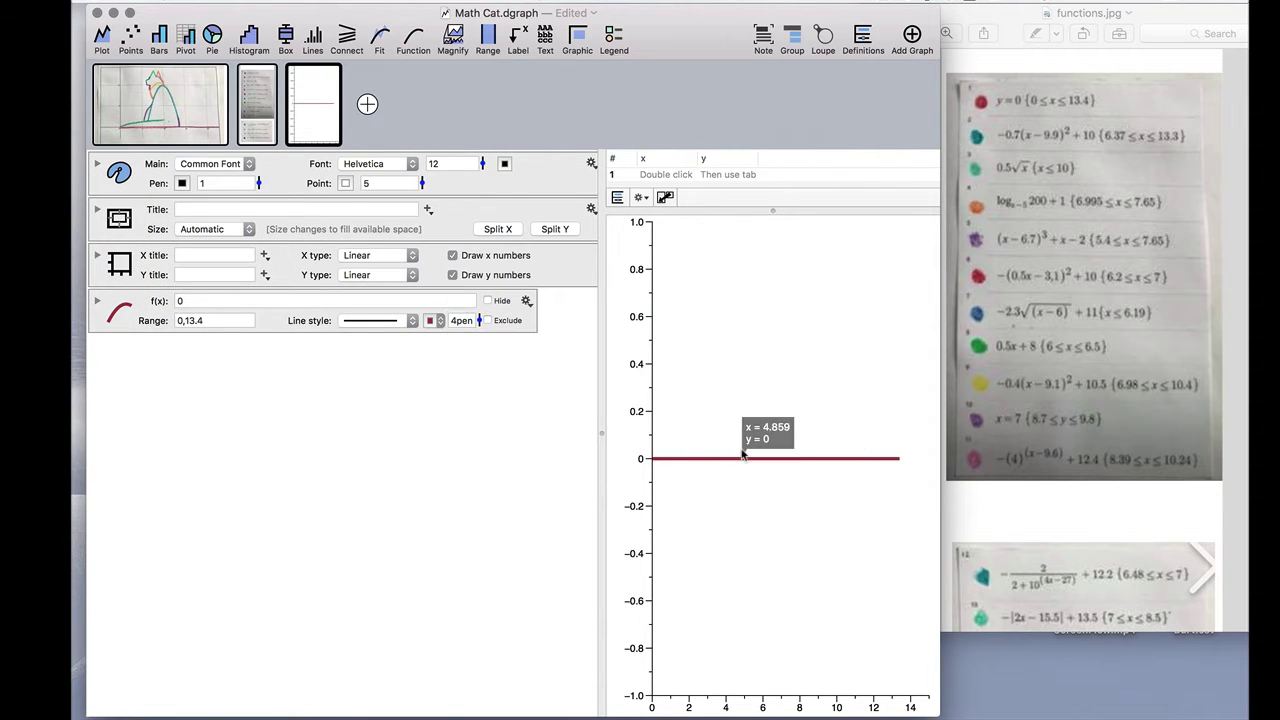
Step: Clone the function into a teal parabola -.7(x-9.9)^2+10 over 6.37–13.3
left_click_drag(116, 318, 147, 351)
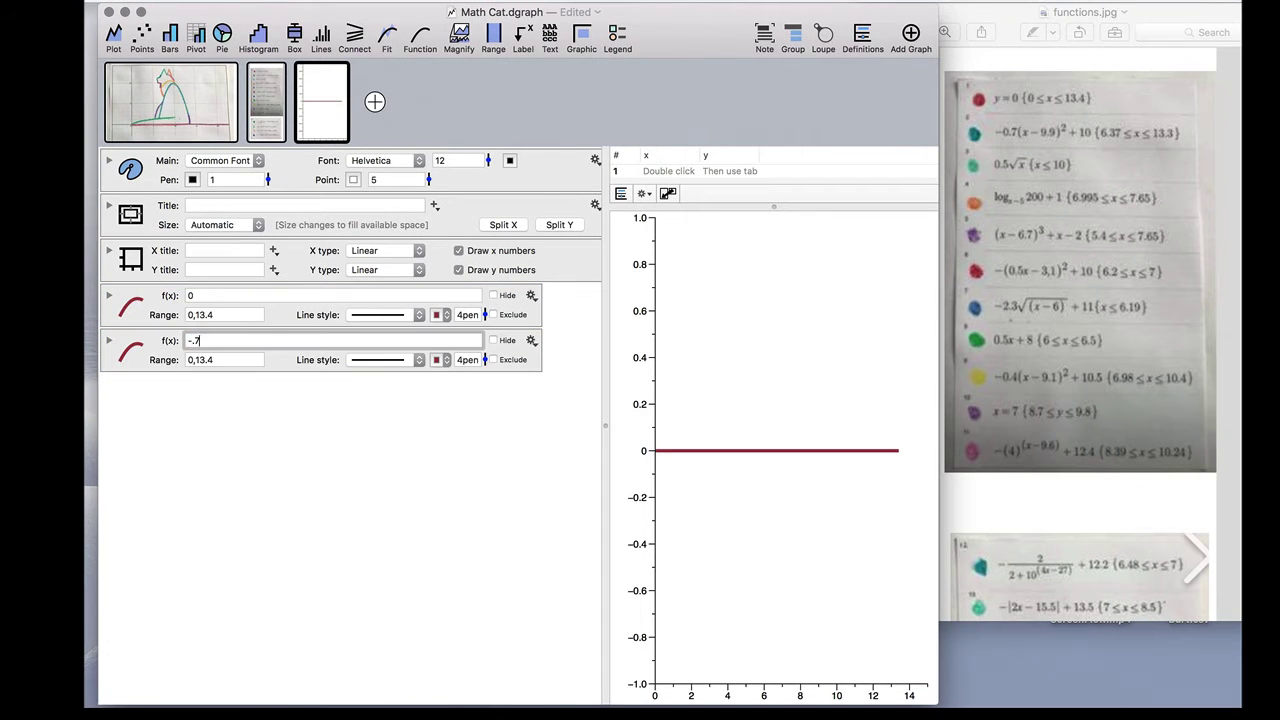
type("-.7(x-9.9)^2+10")
double_click(190, 360)
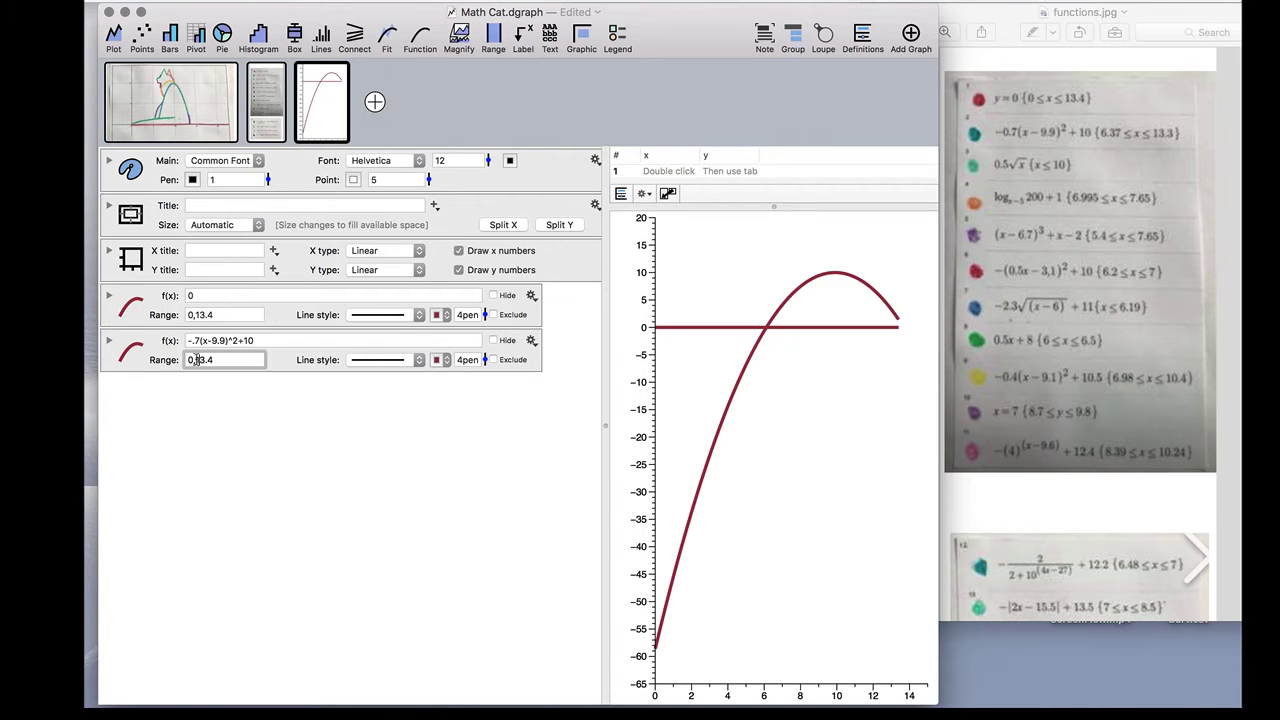
type("6.37")
key("Return")
left_click(436, 360)
left_click(152, 410)
left_click(973, 131)
left_click(120, 105)
Step: Clone the parabola as a 0.5(x)^0.5 curve over range 0,10
left_click_drag(152, 368, 150, 395)
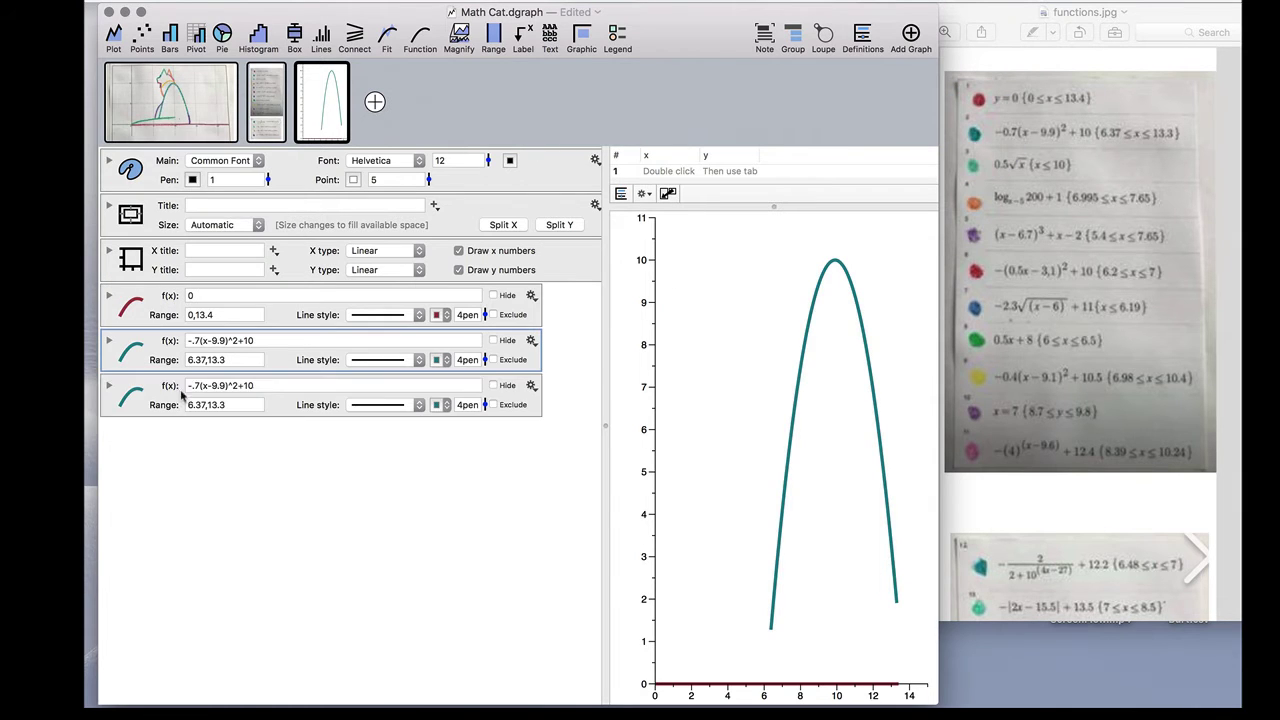
double_click(273, 385)
type("0.5(x)^0.5")
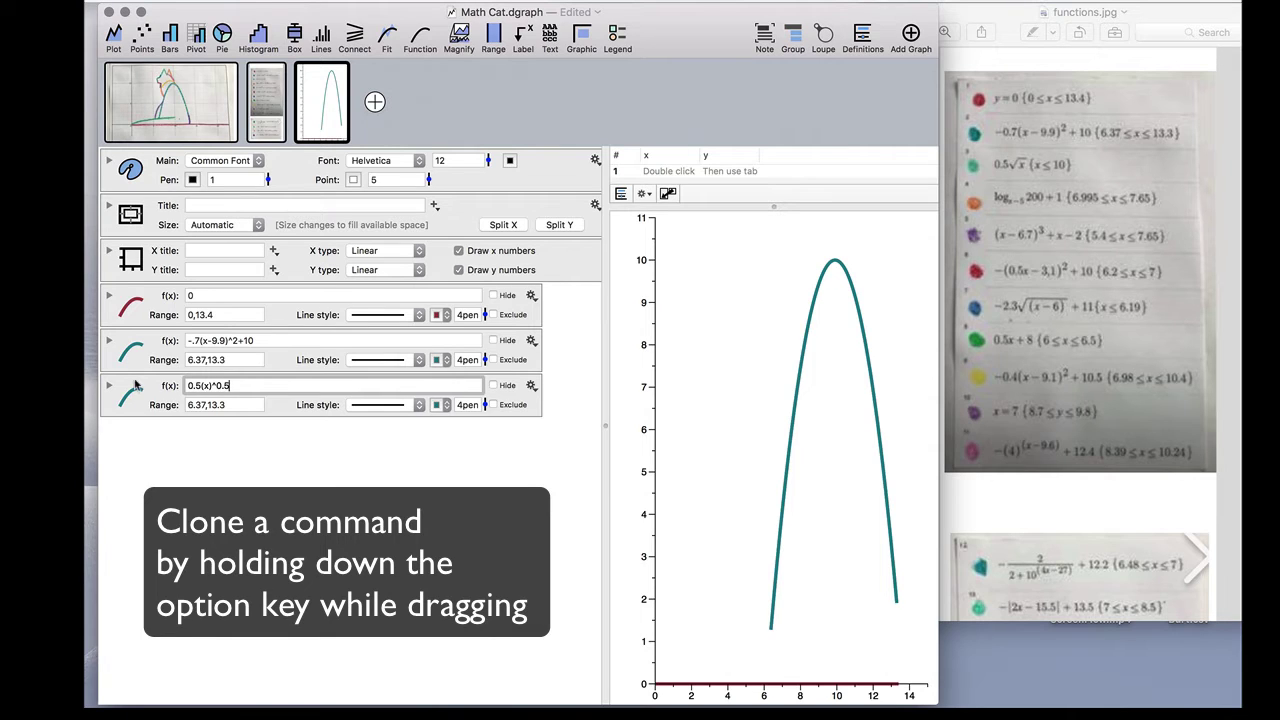
key("Tab")
type("0,10")
left_click(297, 512)
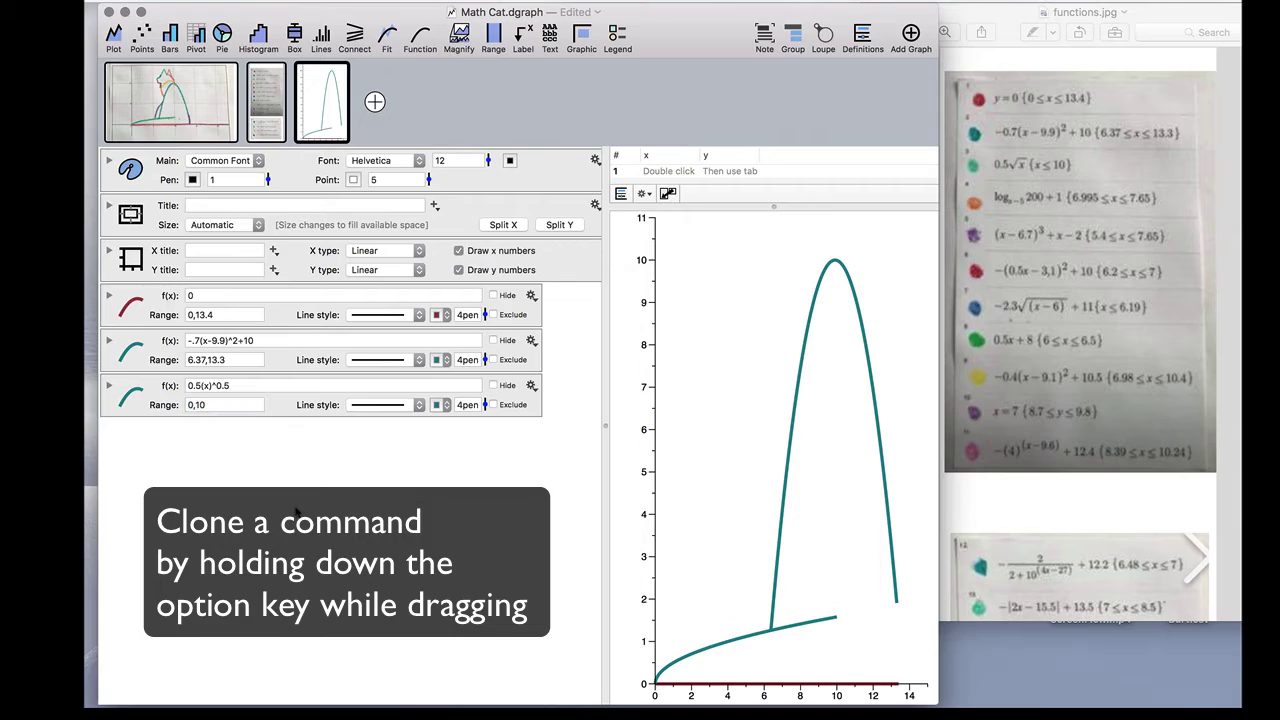
left_click(436, 404)
Step: Make the square-root curve light green, pad axes to equal x,y scales, and widen the graph
left_click(178, 300)
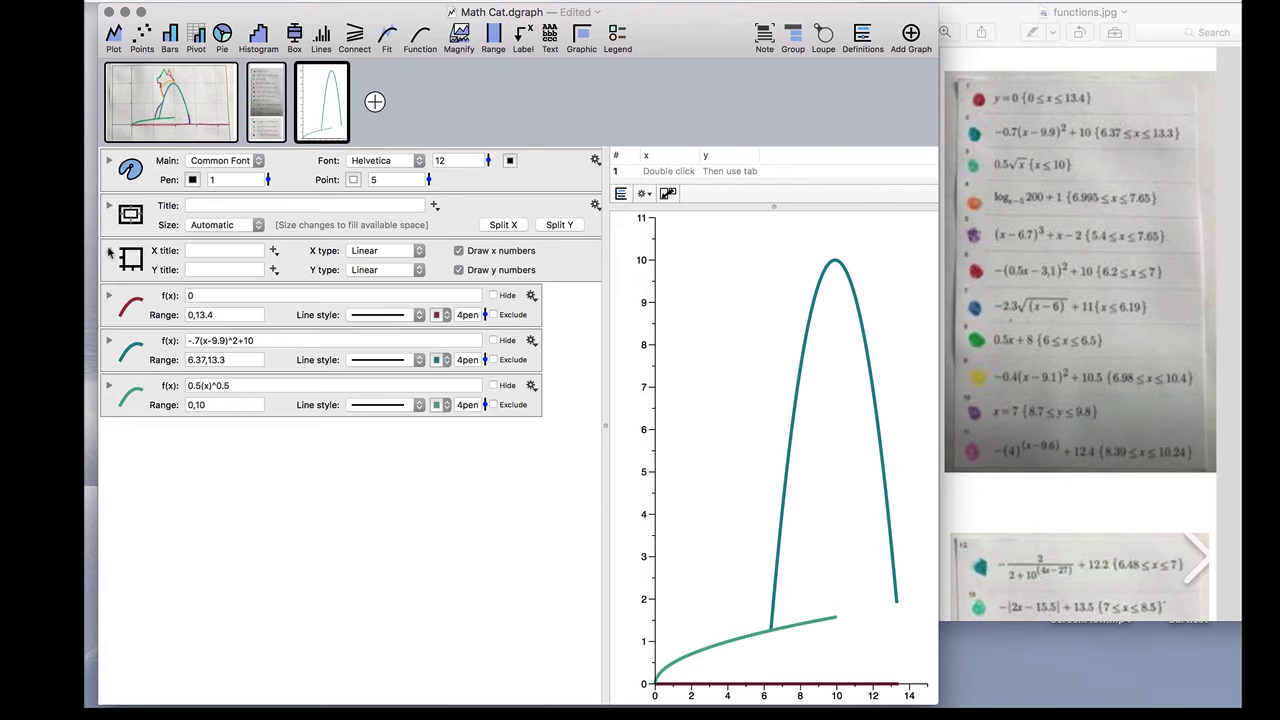
left_click(110, 251)
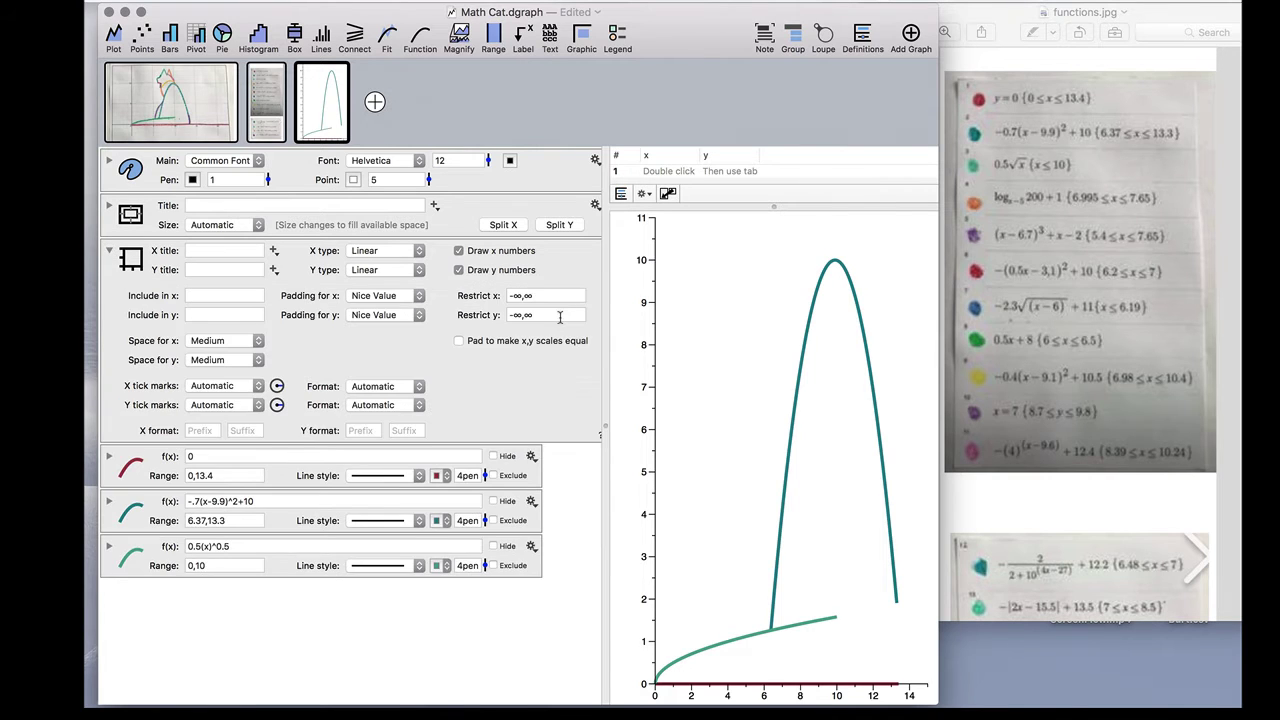
left_click(460, 341)
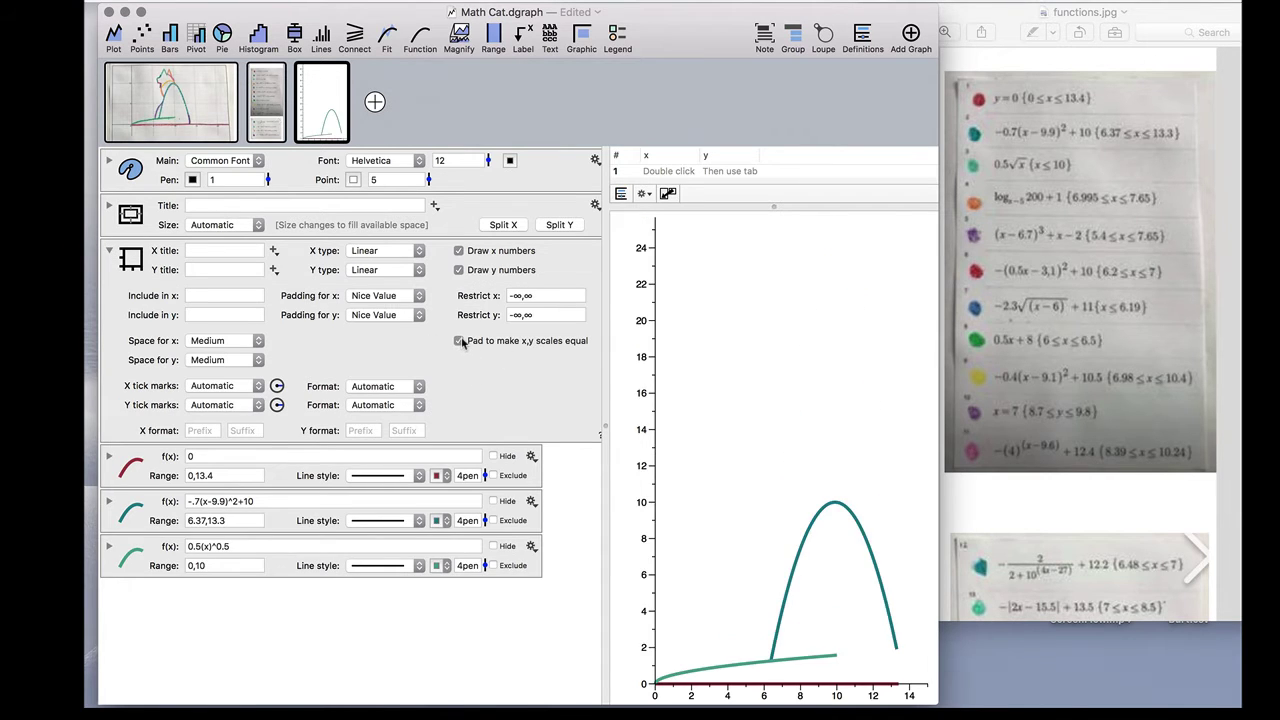
left_click(110, 252)
left_click_drag(606, 486, 559, 472)
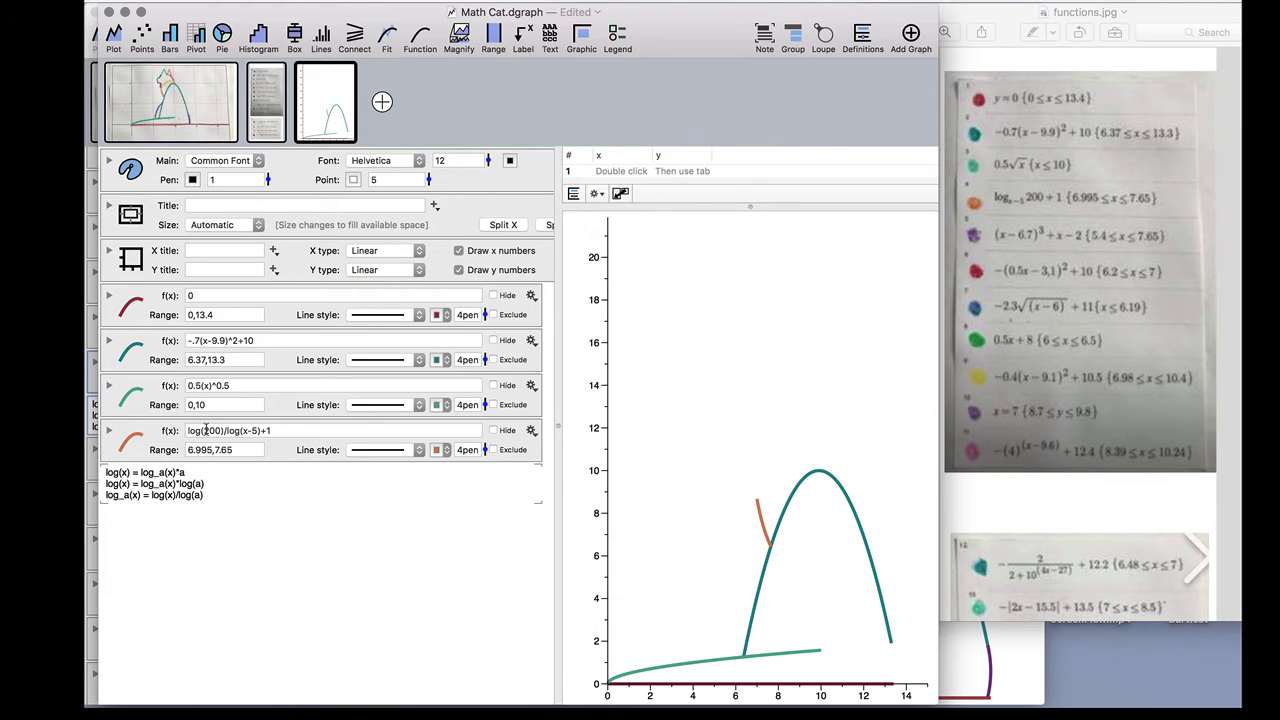
Step: Edit the log(200)/log(x-5) formula and its log identity notes, then start the next formula
left_click(262, 431)
mouse_move(262, 431)
left_mouse_down()
mouse_move(178, 436)
mouse_move(247, 428)
left_mouse_up()
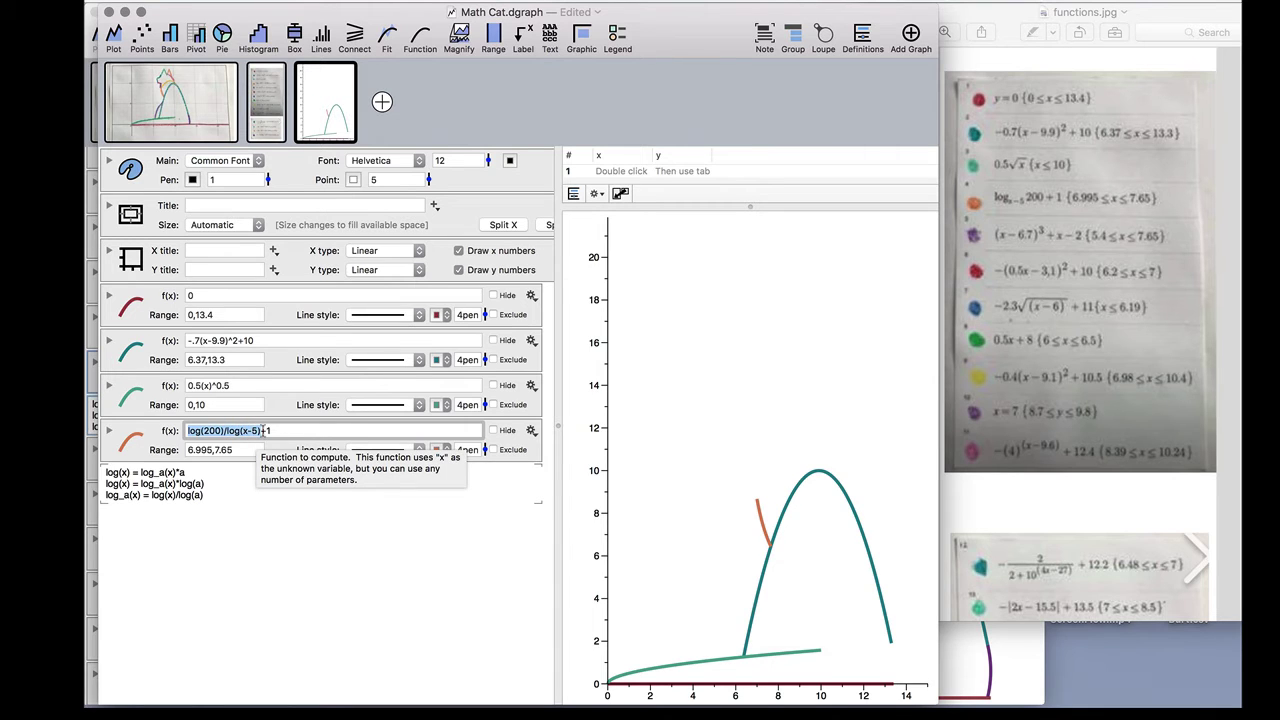
left_click(216, 497)
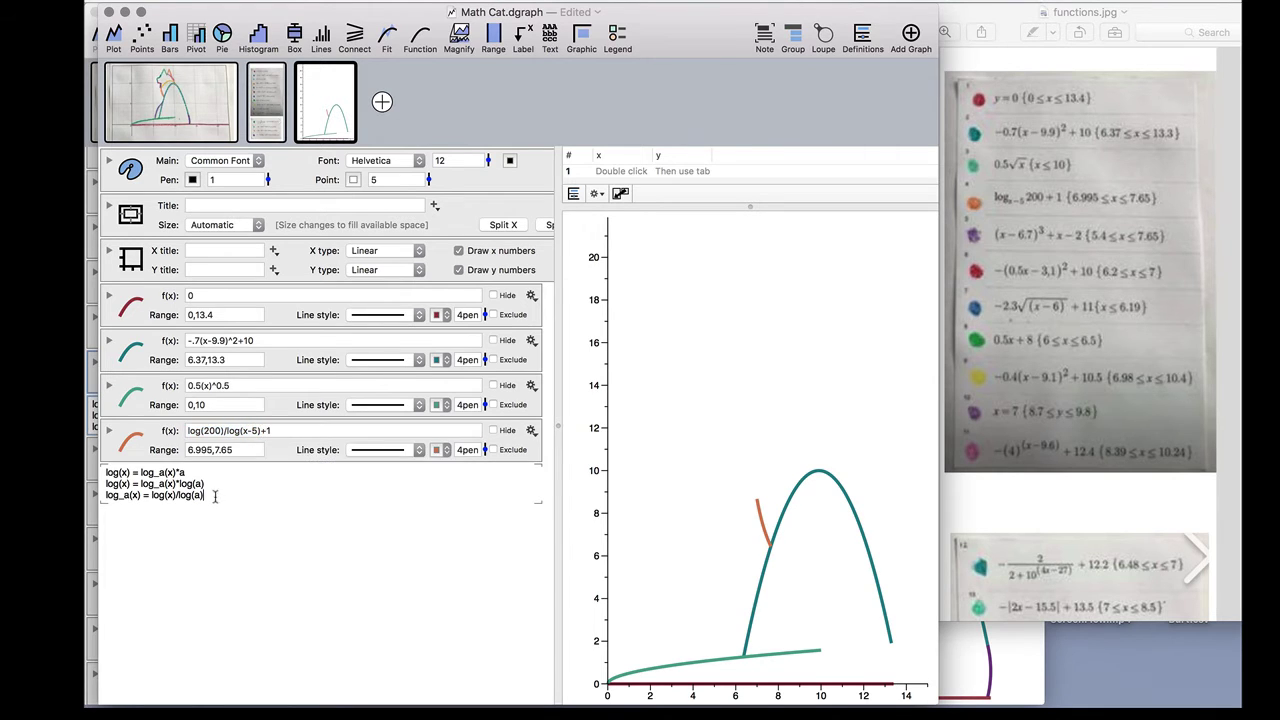
left_click(105, 468)
left_click(212, 548)
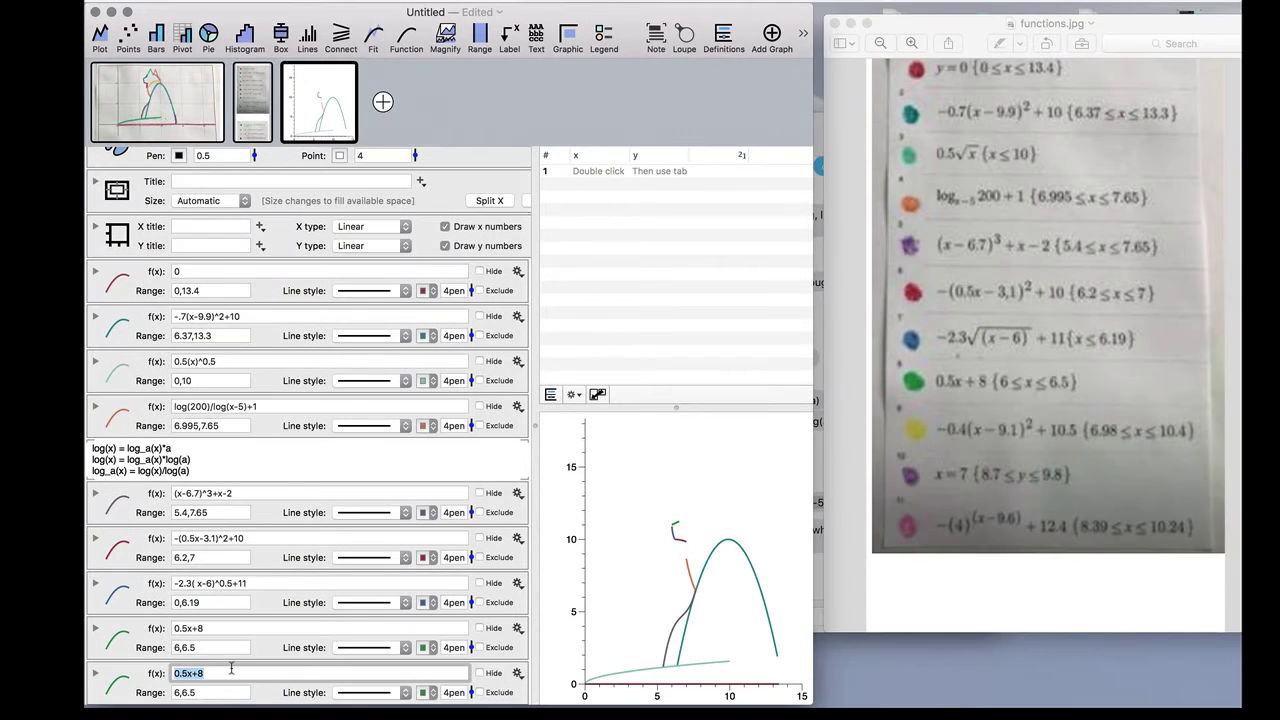
type("-0.4(x-9.1)^2+1")
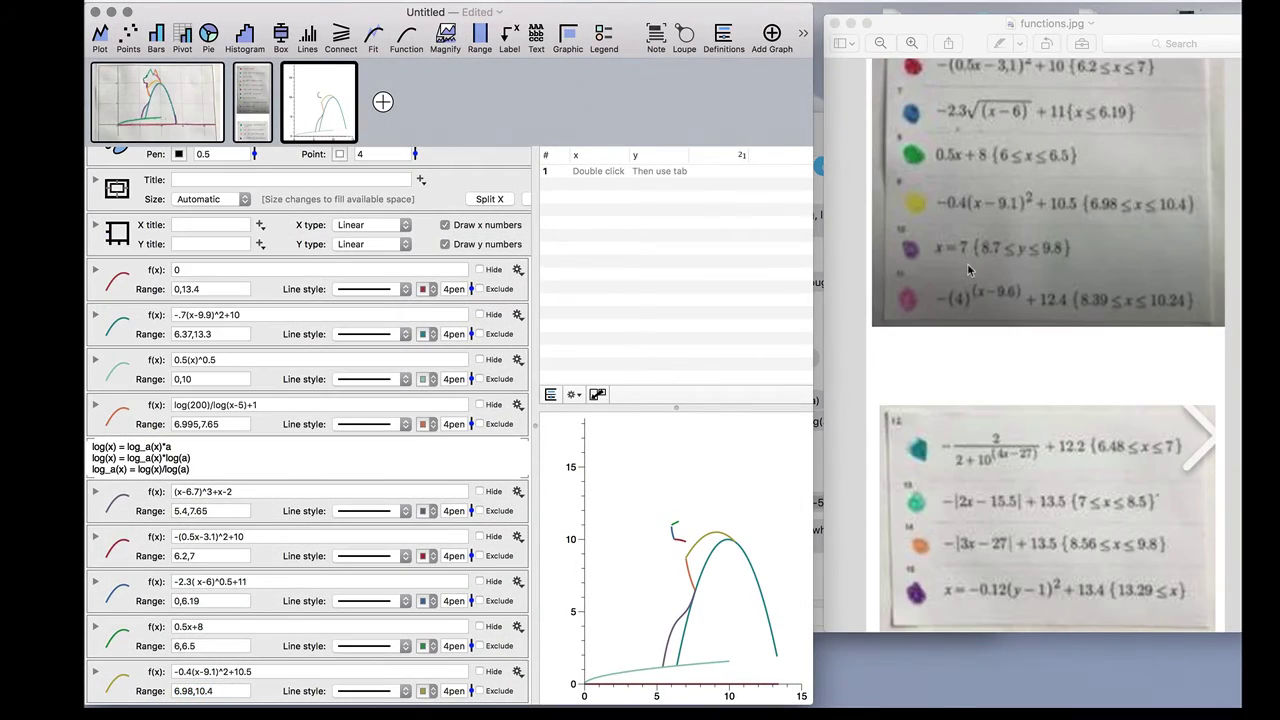
Step: Add a vertical Lines item at x = 7 with 4pen thickness
right_click(424, 12)
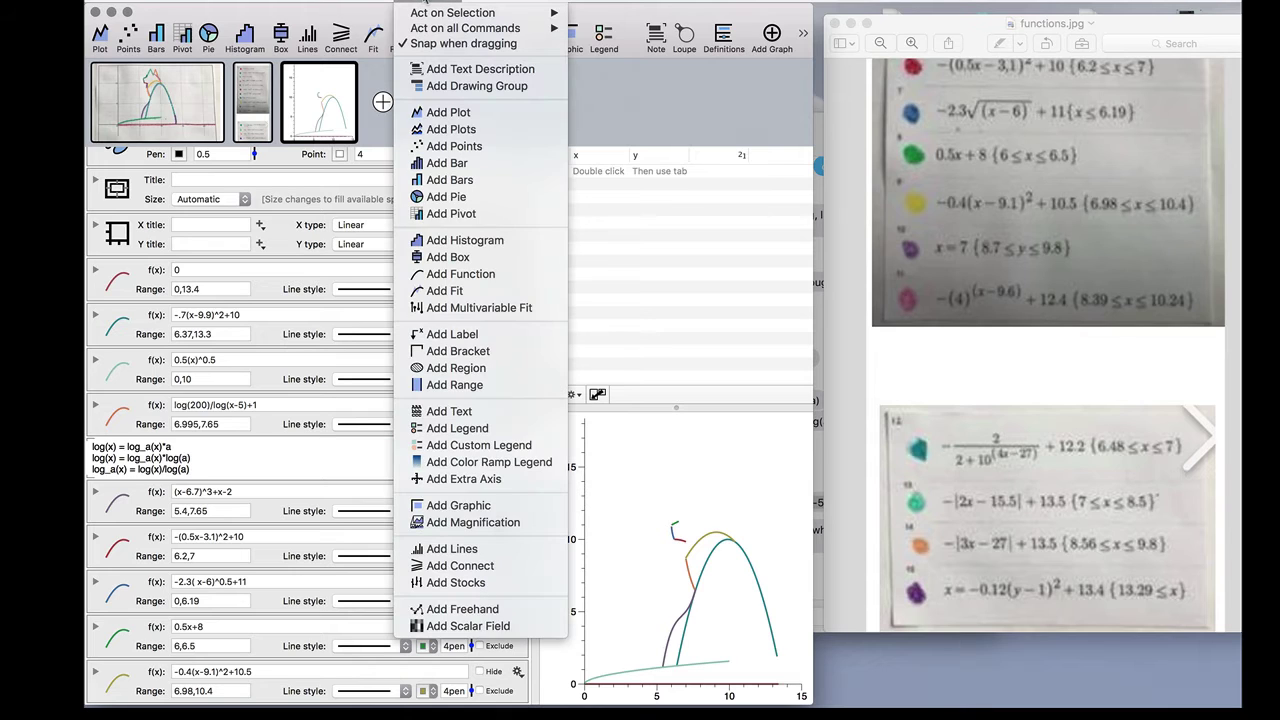
left_click(315, 13)
left_click(307, 36)
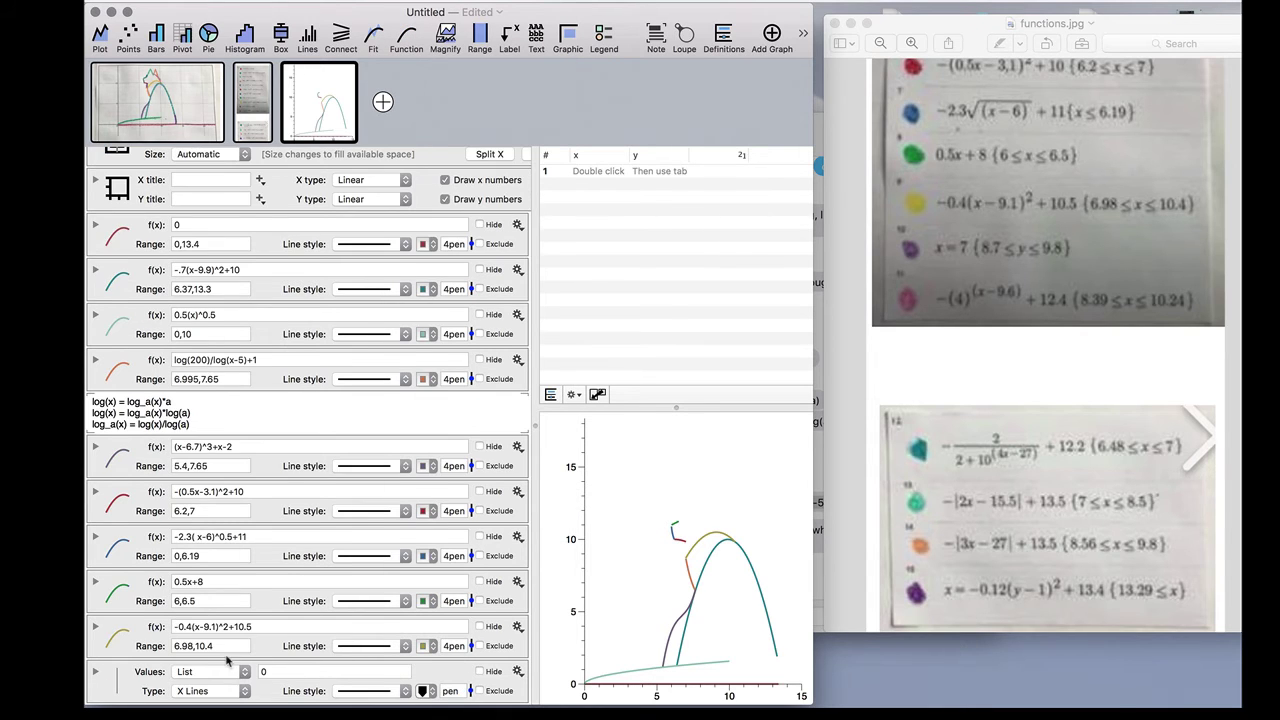
scroll(229, 663, "down", 1)
double_click(280, 671)
type("7")
key("Return")
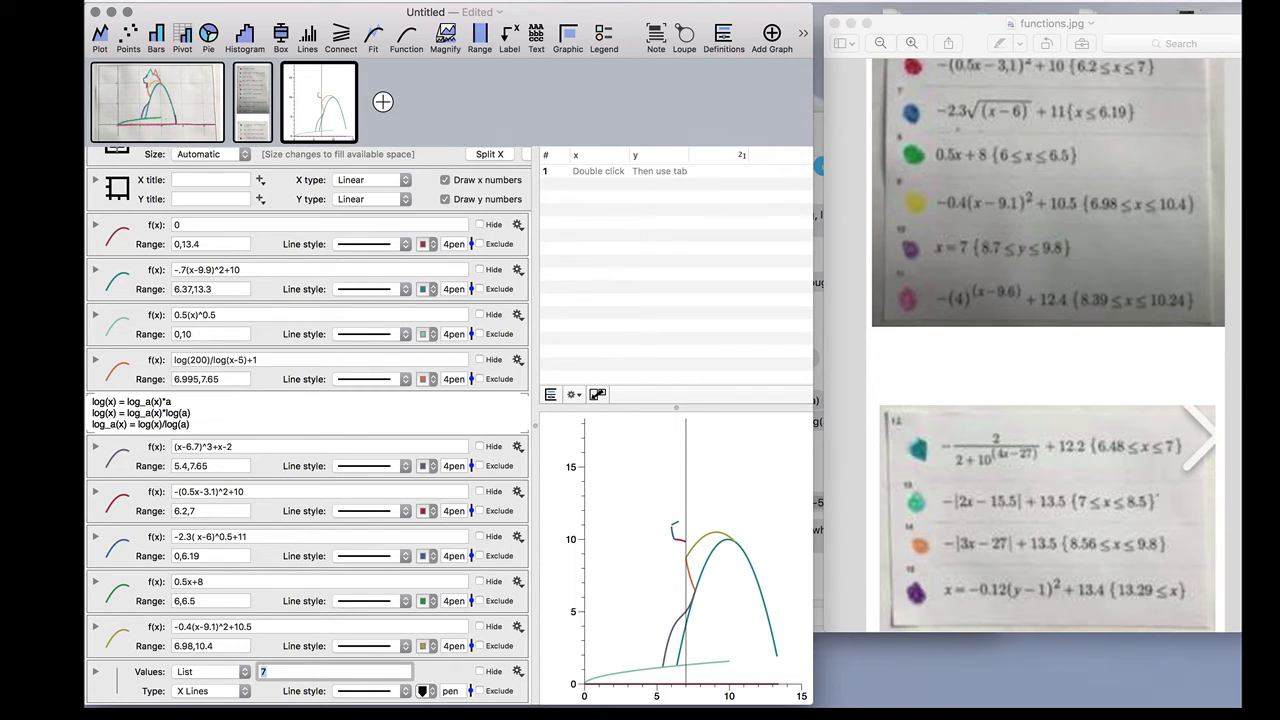
left_click(441, 691)
type("4")
key("Return")
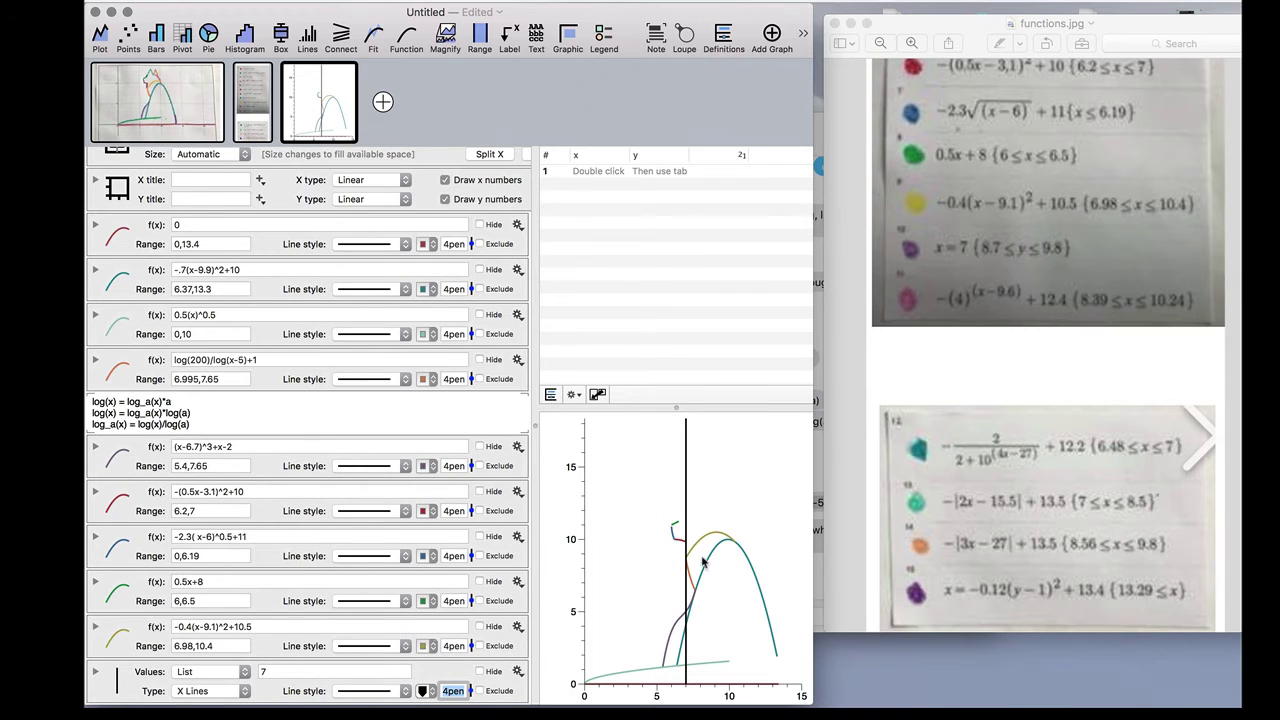
Step: Limit the x = 7 line to a Specified extent from 8.7 to 9.8
scroll(272, 651, "right", 1)
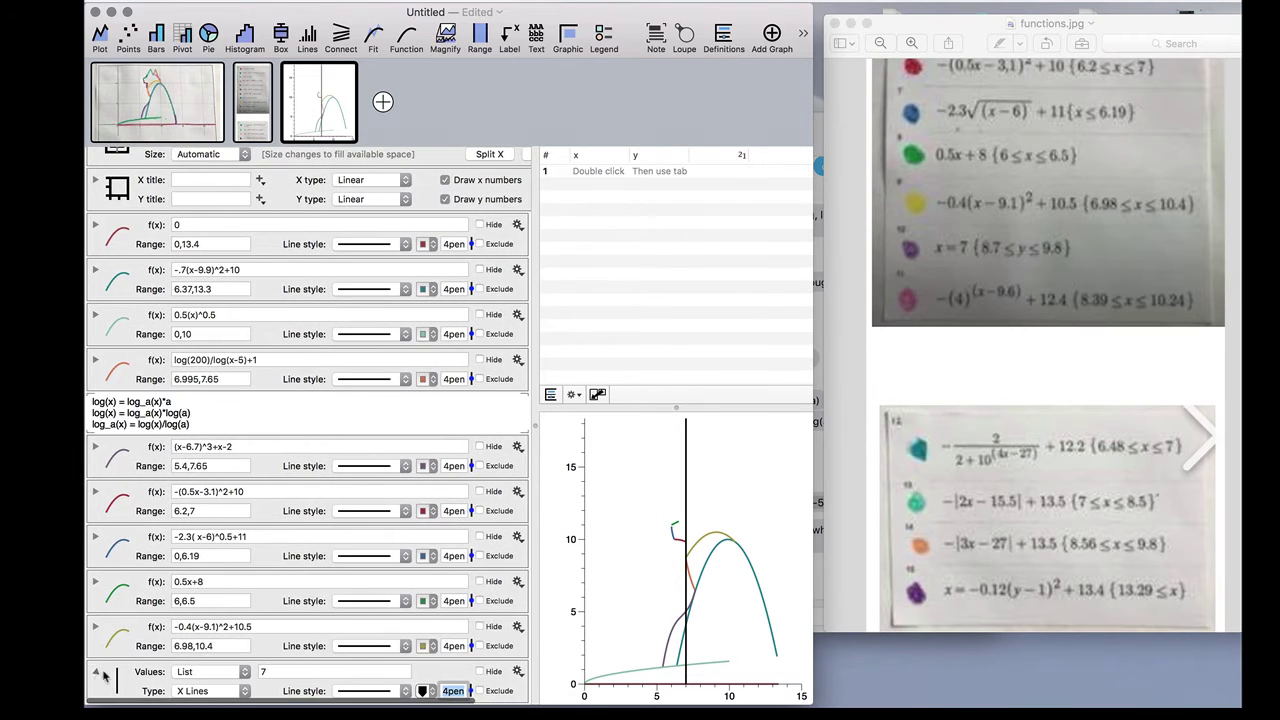
left_click(90, 671)
left_click(210, 511)
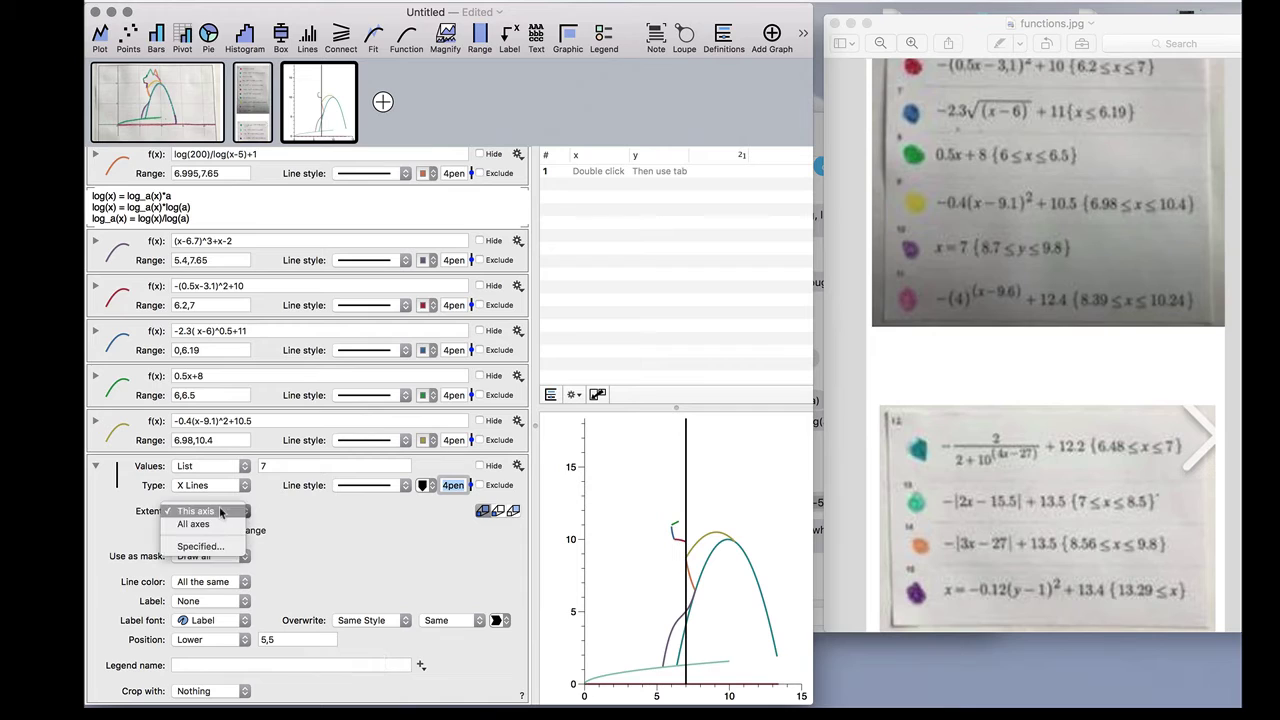
left_click(220, 548)
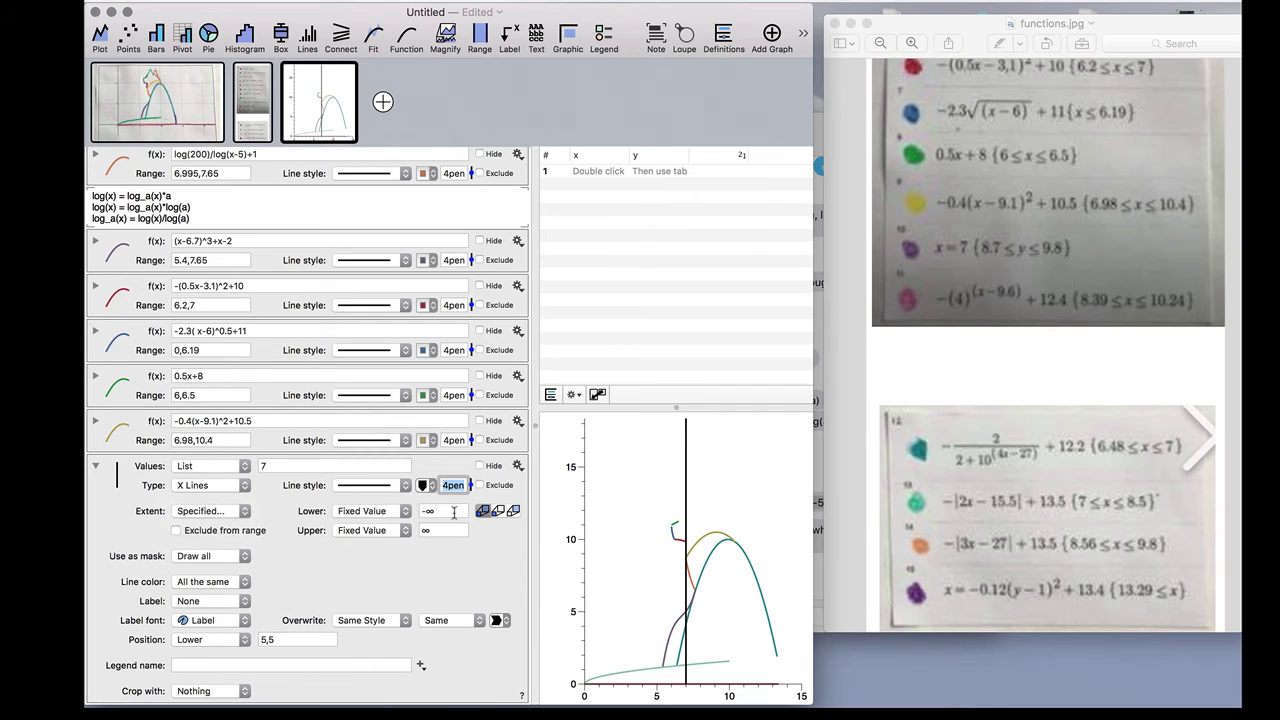
left_click(453, 512)
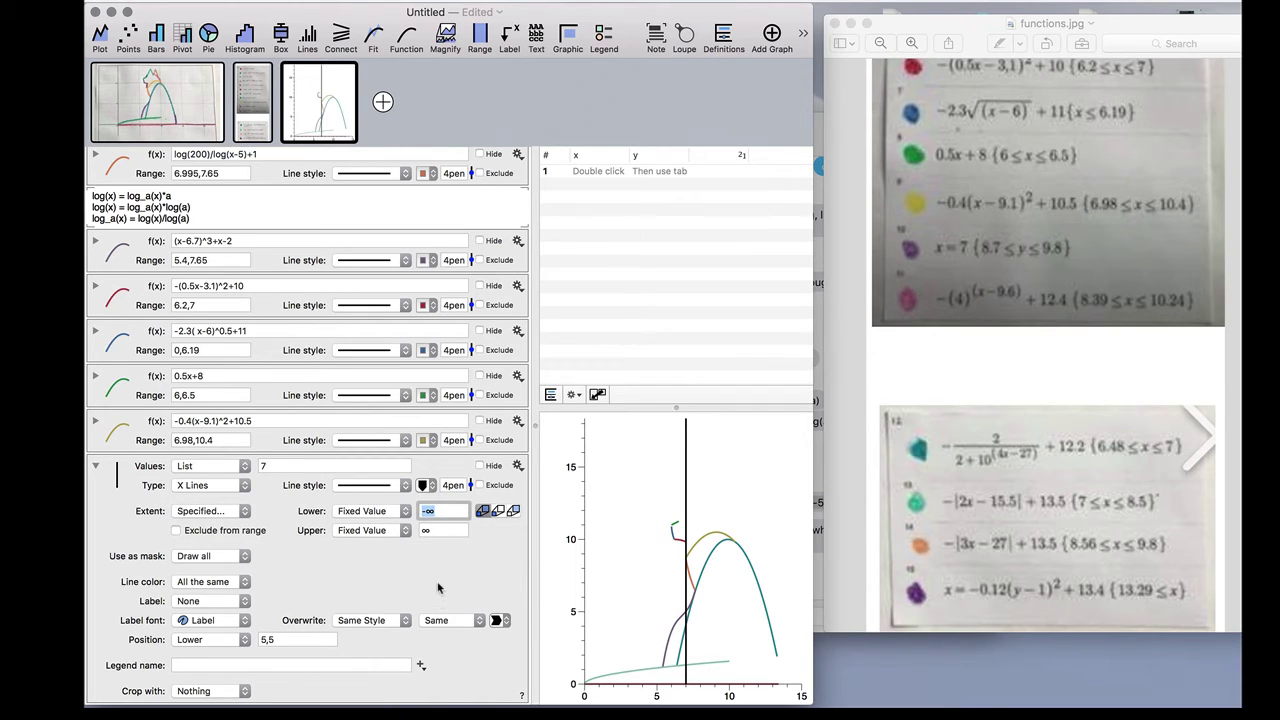
type("8.7")
key("Tab")
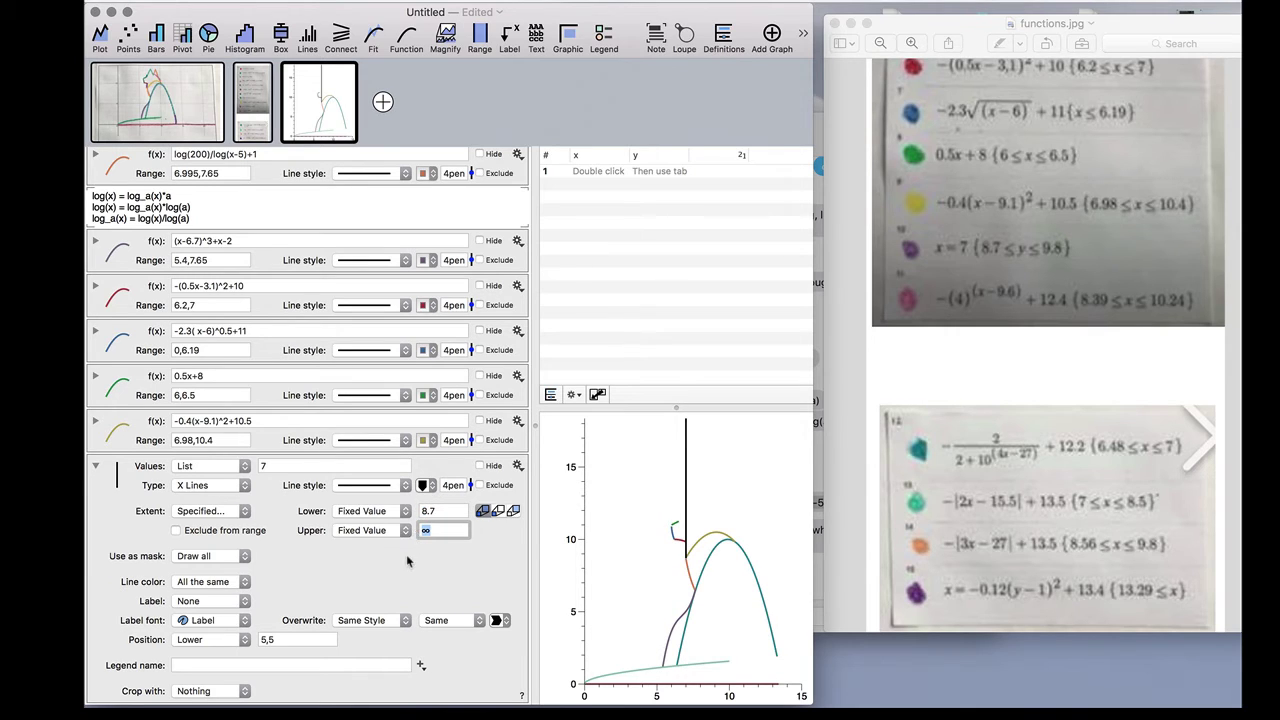
type("9.8")
key("Return")
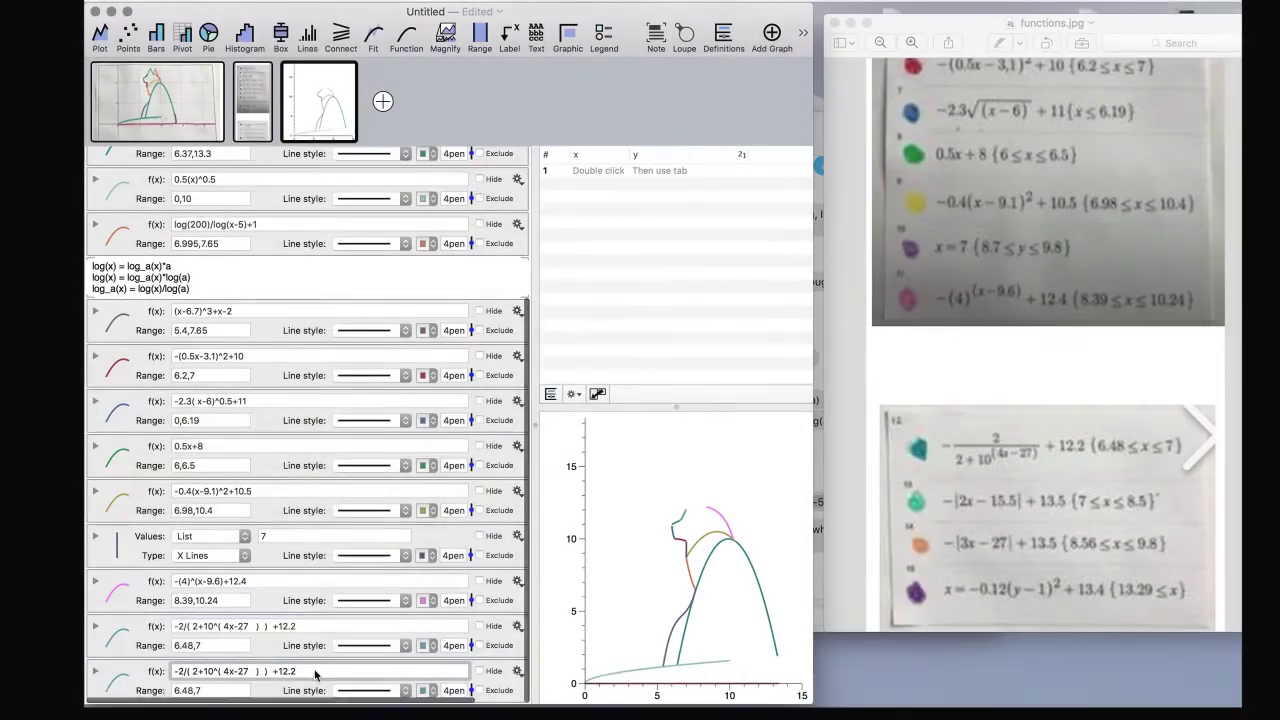
Step: Replace the last formula with -abs(2x-15.5)+13.5 over the range 7 to 8.5
left_click_drag(312, 672, 159, 670)
type("-abs( 2x-15.5")
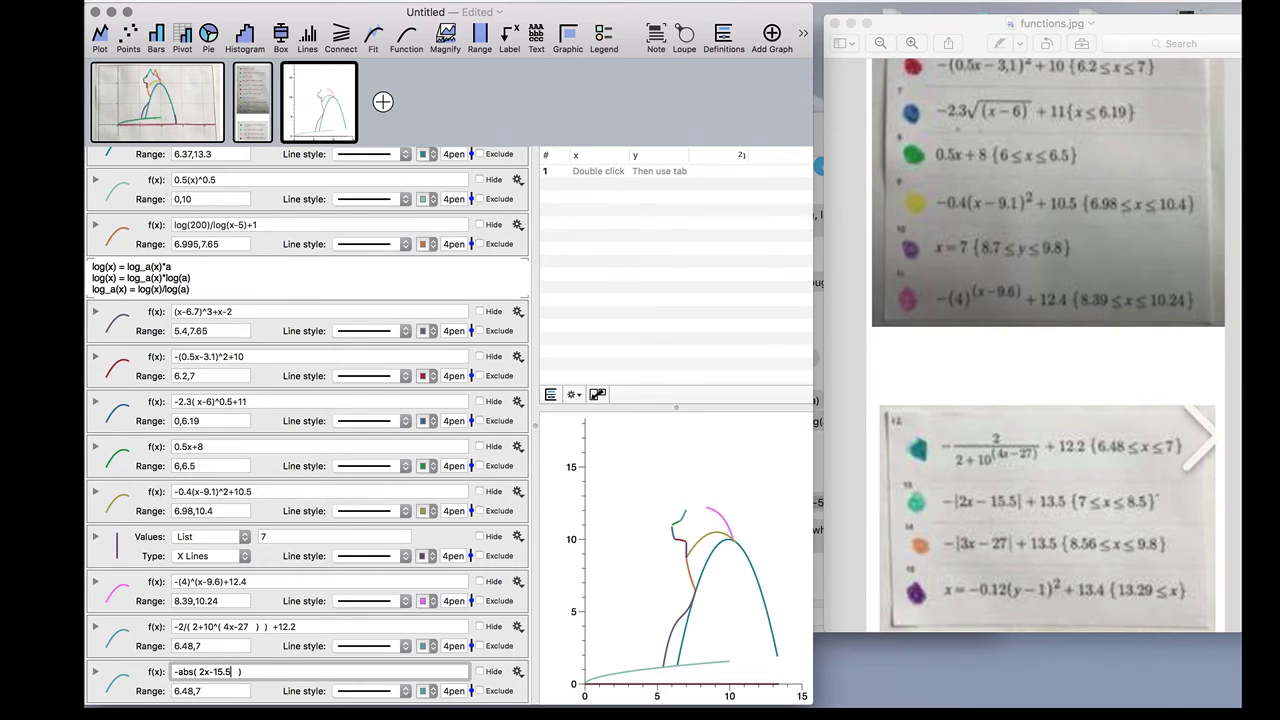
type(" +13.5")
key("Tab")
type("7,8.5")
key("Return")
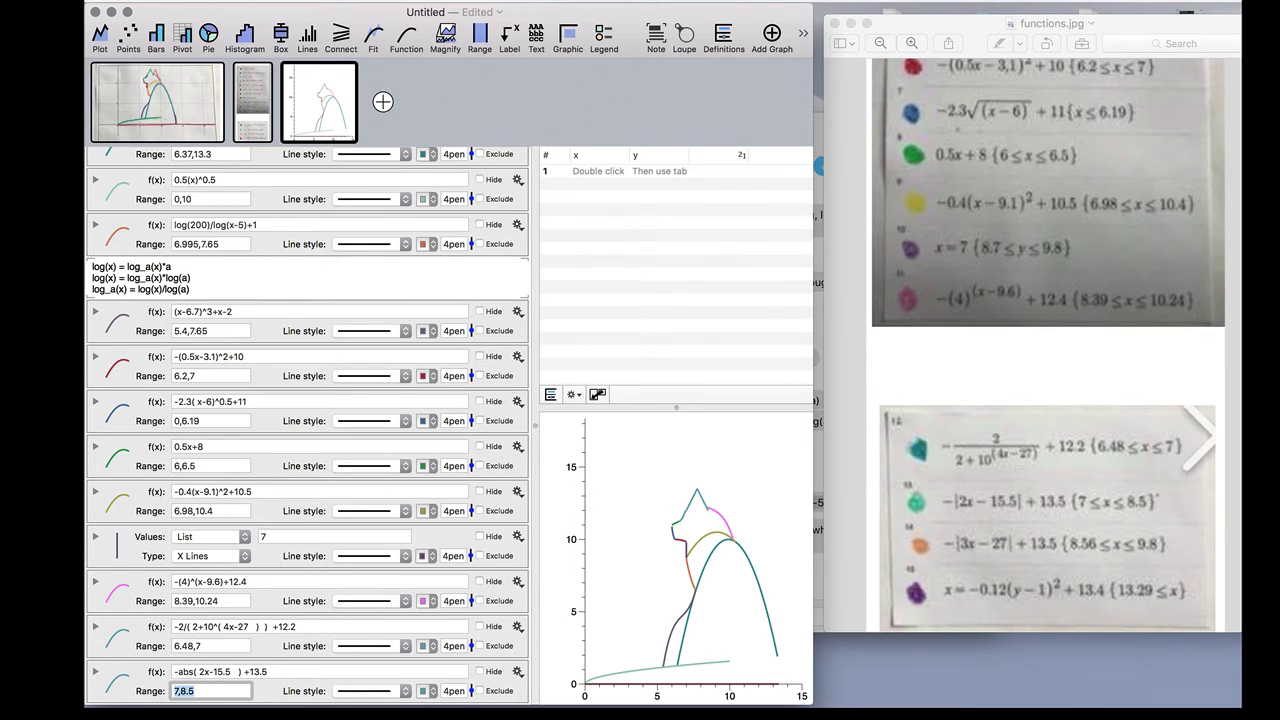
type("7,8.3")
key("Return")
type("7,8.5")
key("Return")
Step: Colour that curve green, sampled from the reference cat drawing
left_click(157, 100)
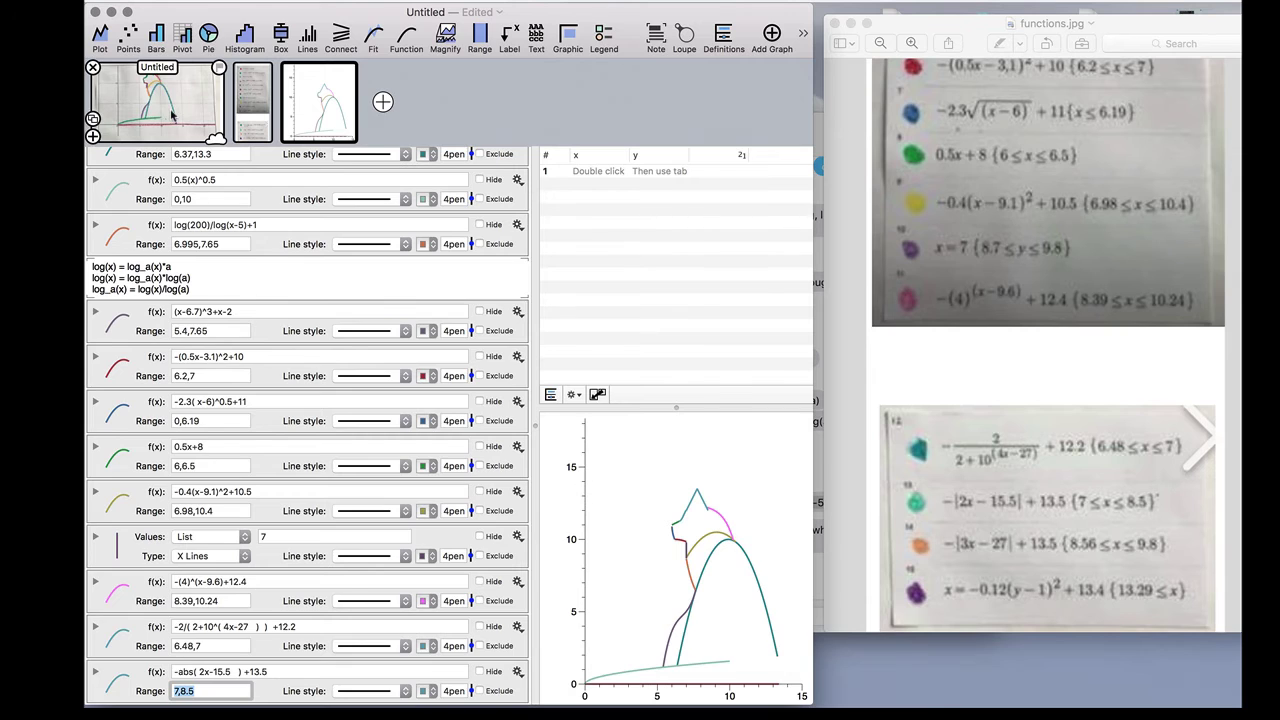
left_click(320, 105)
scroll(343, 547, "down", 5)
left_click(422, 690)
left_click(152, 410)
left_click(917, 503)
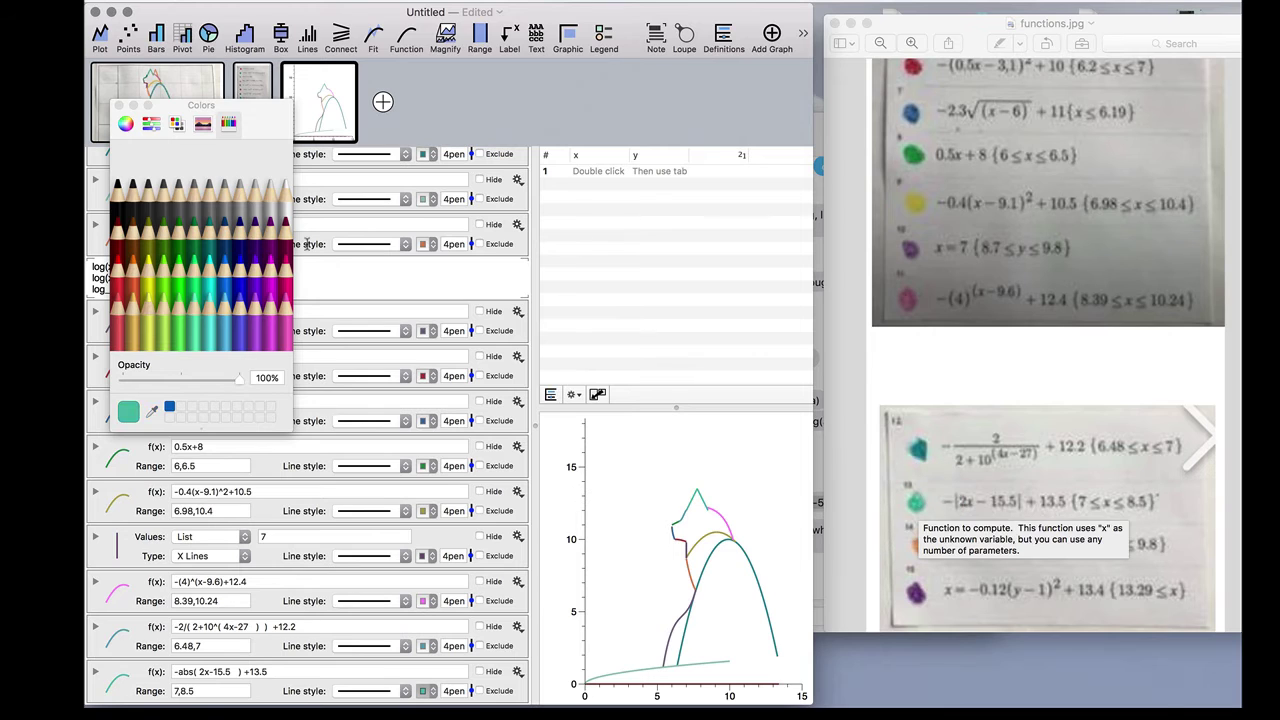
left_click(134, 680)
Step: Duplicate the -abs(2x-15.5)+13.5 function and change the copy to -abs(3x-27)+13.5
key("super+d")
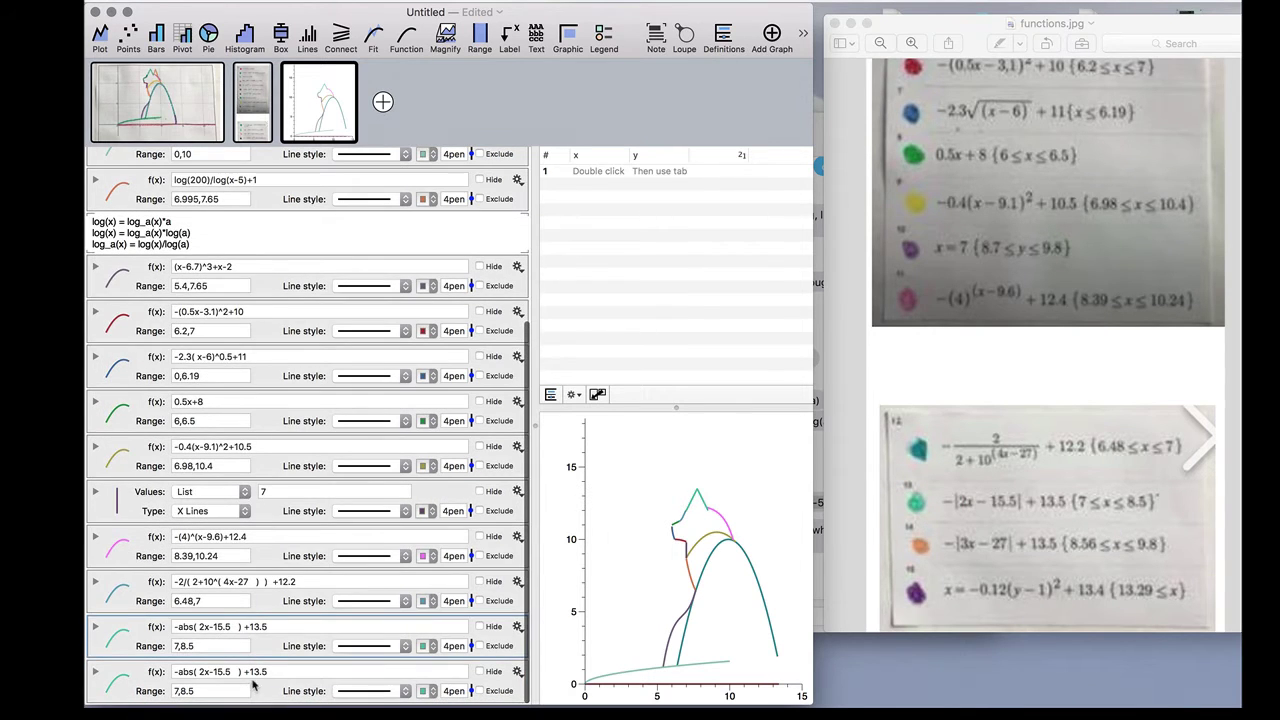
left_click(202, 672)
key("BackSpace")
type("3")
double_click(223, 672)
type("27")
key("Return")
Step: Give the new curve the range 8.56,9.8 and colour it orange from the equations photo
key("Tab")
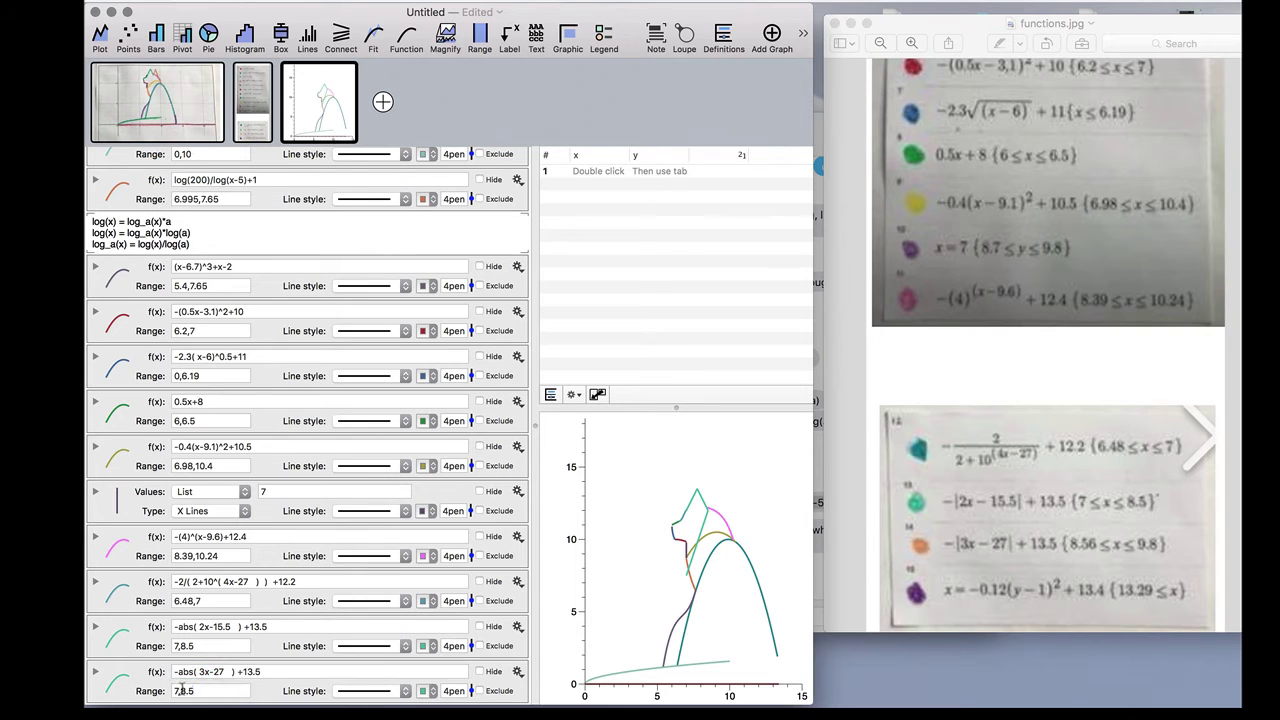
type("8.56")
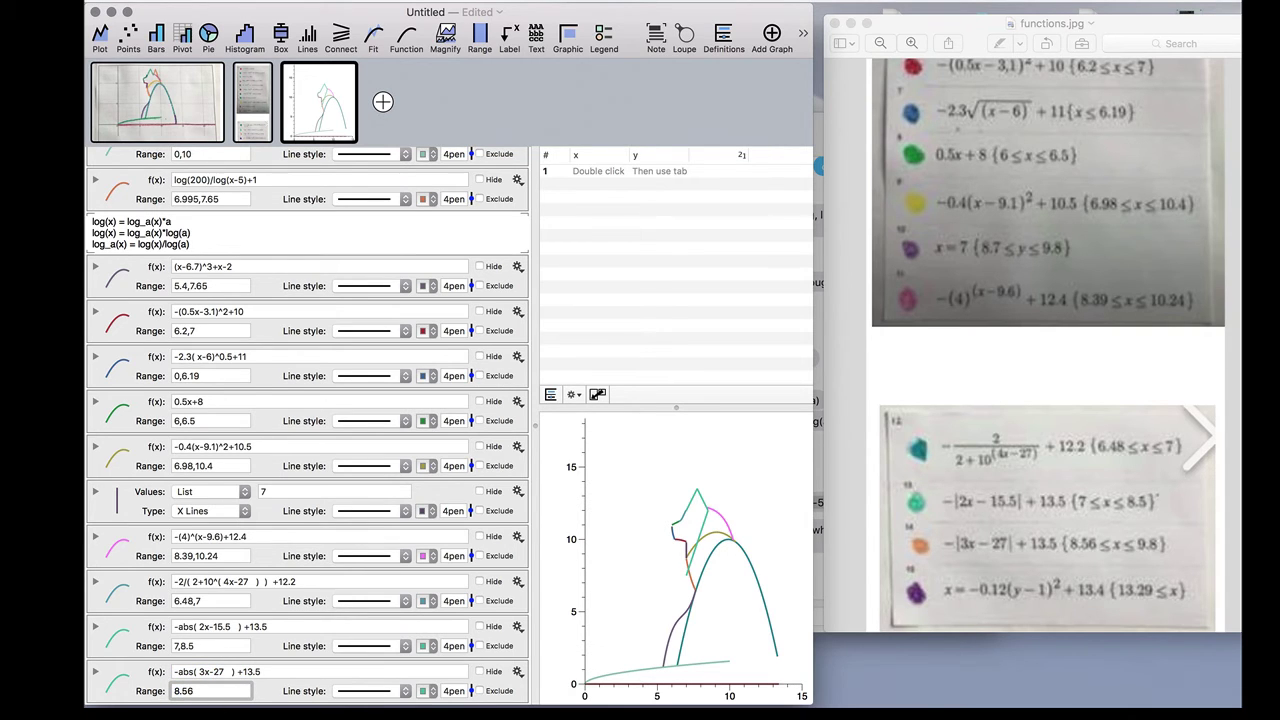
type(",98")
key("Return")
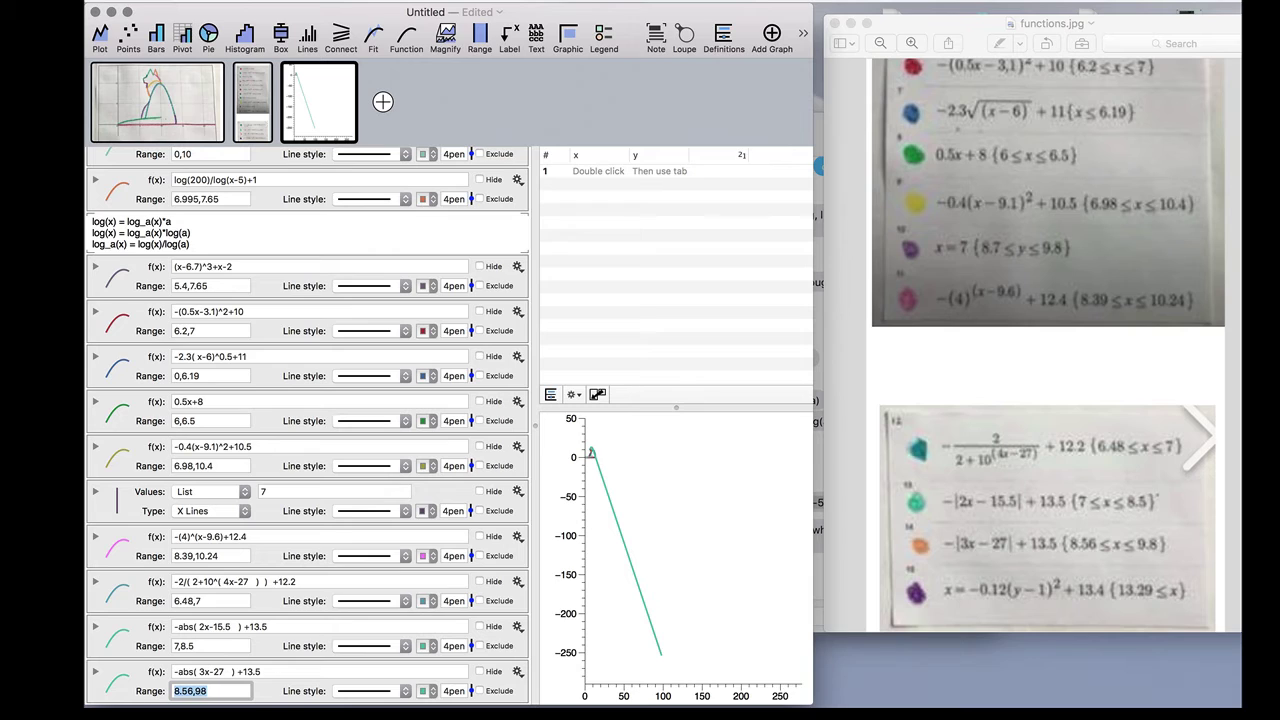
left_click(201, 690)
type(".")
key("Return")
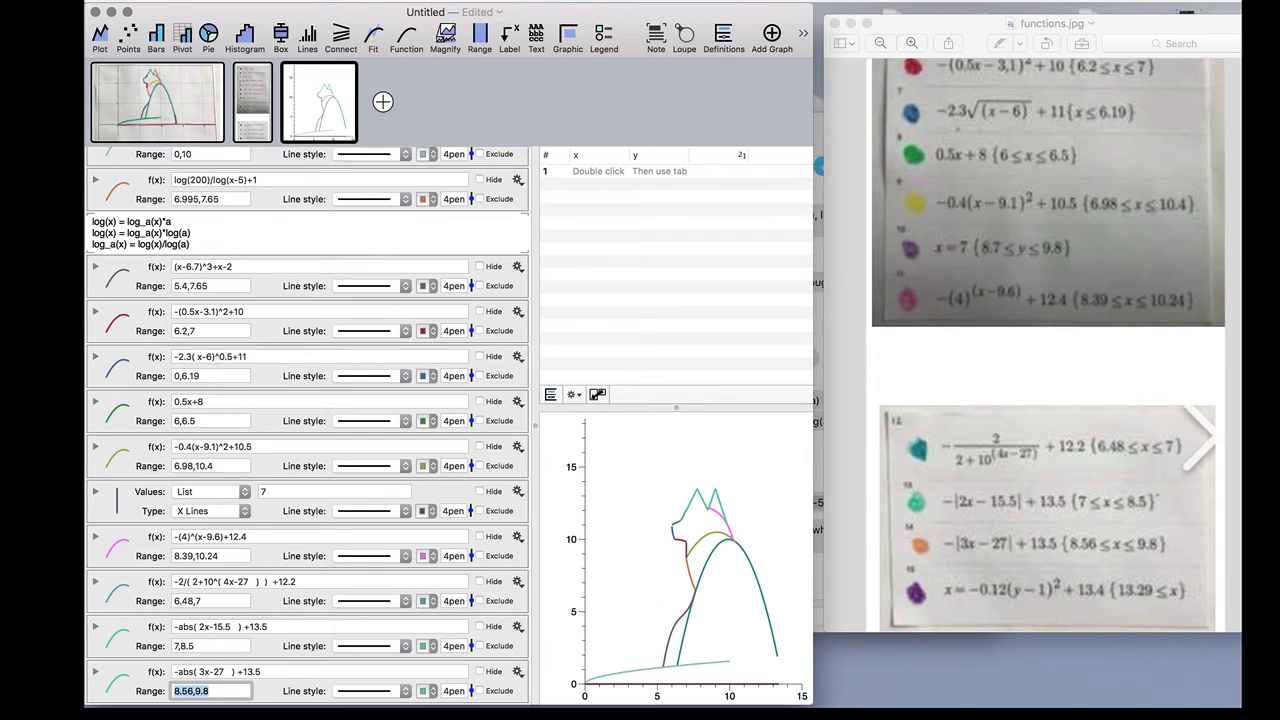
left_click(421, 691)
left_click(152, 411)
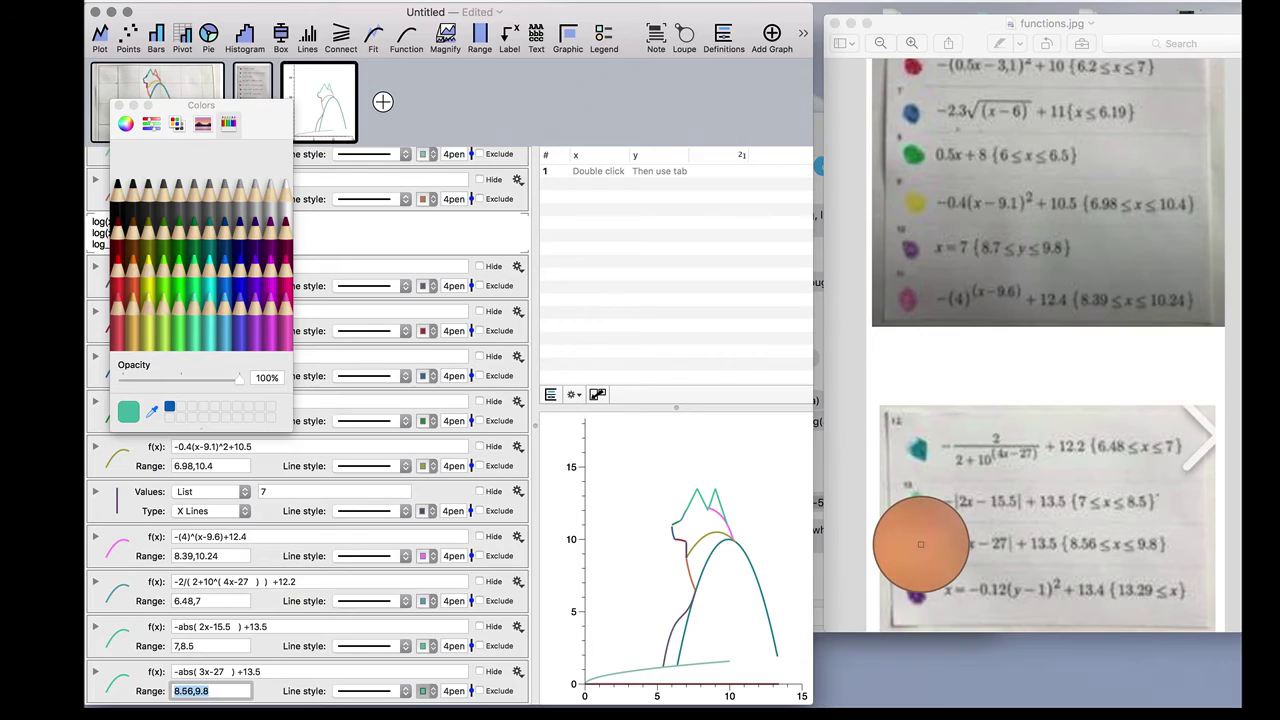
left_click(918, 545)
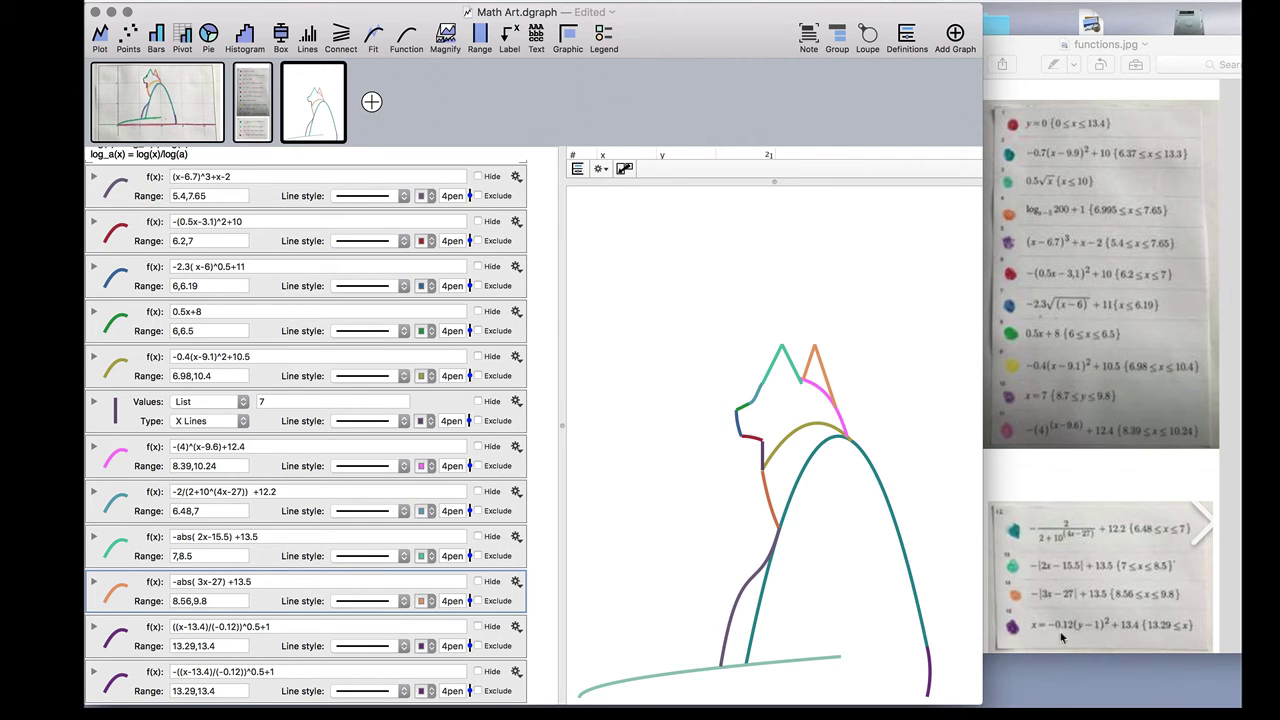
left_click_drag(299, 625, 153, 632)
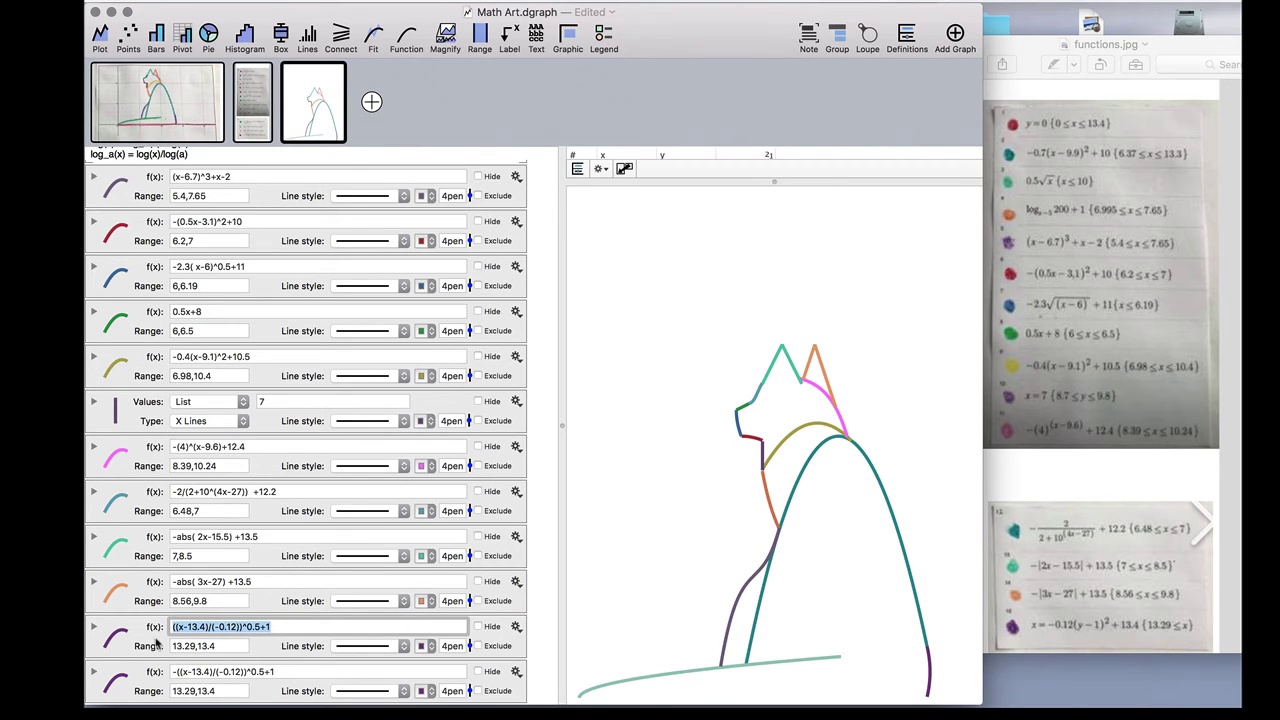
scroll(160, 642, "down", 1)
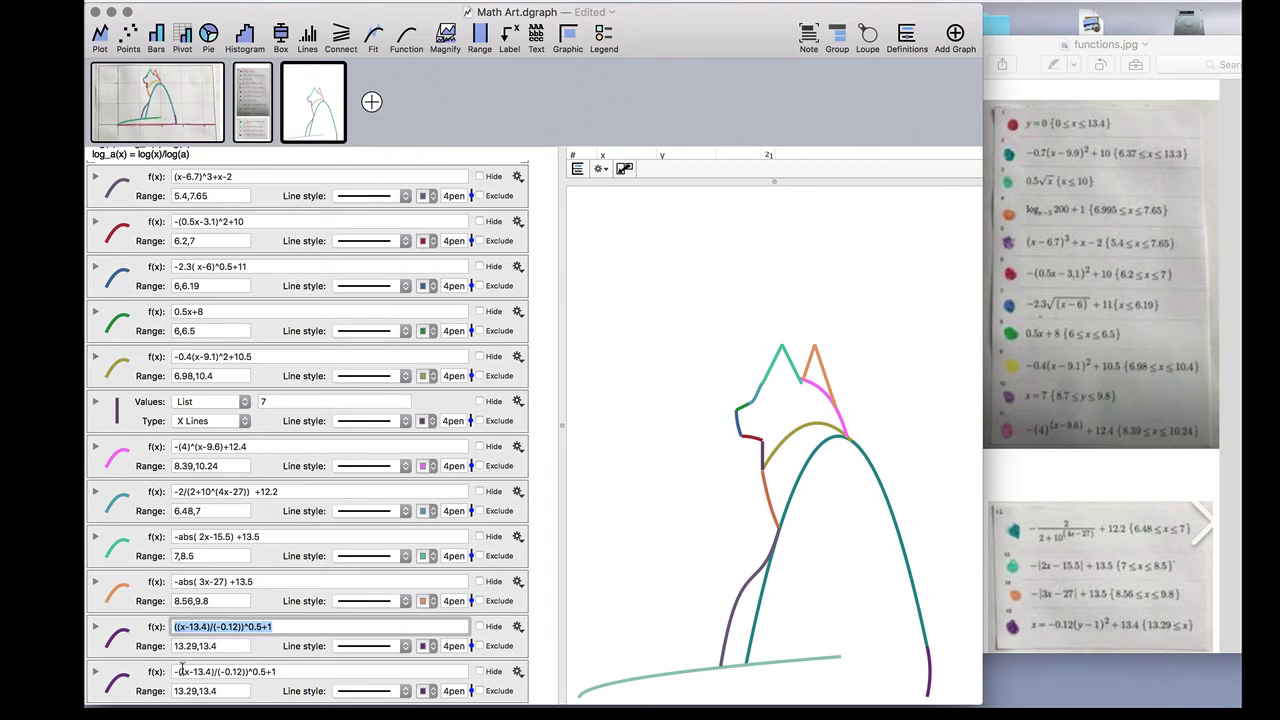
left_click(285, 669)
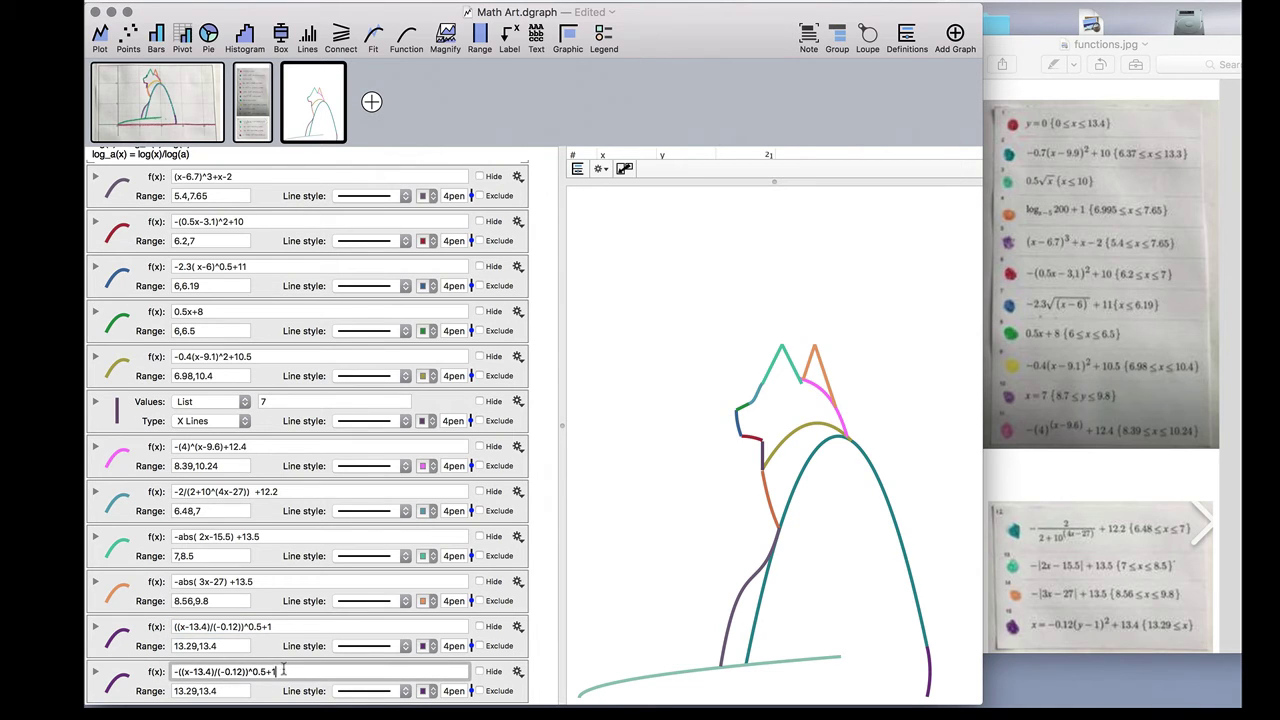
key("super+a")
left_click(145, 686)
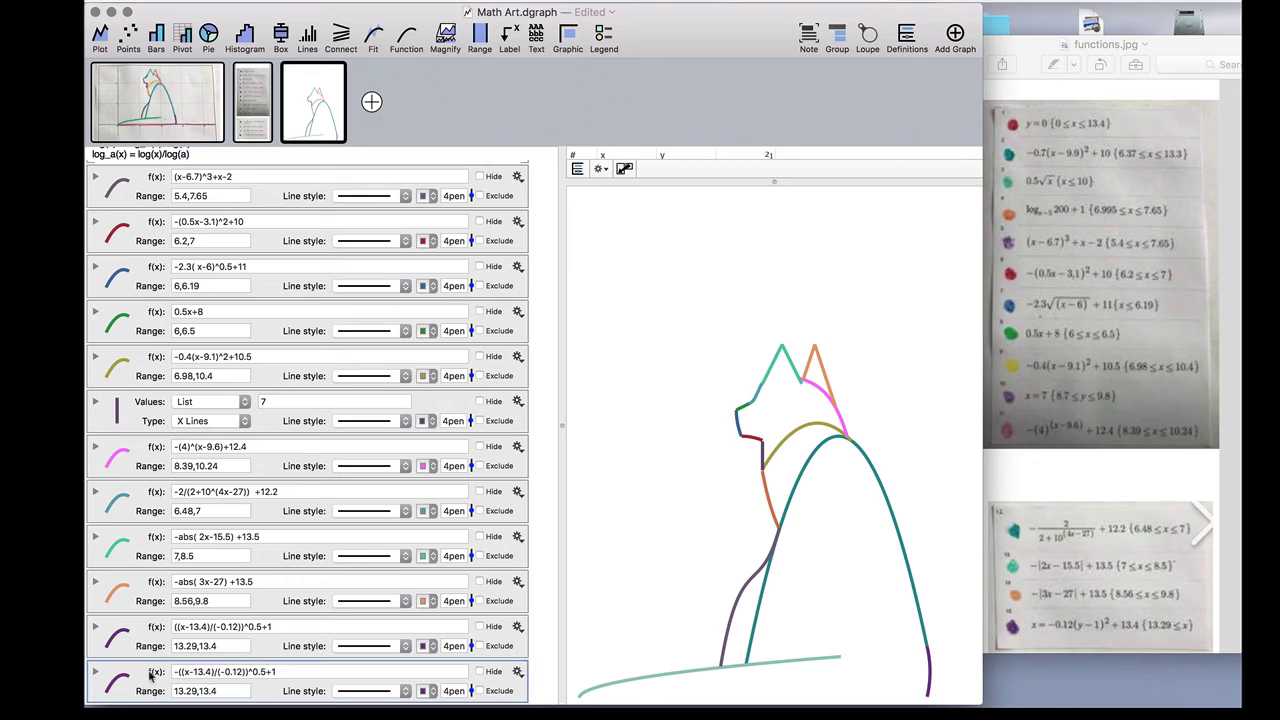
left_click_drag(199, 645, 224, 645)
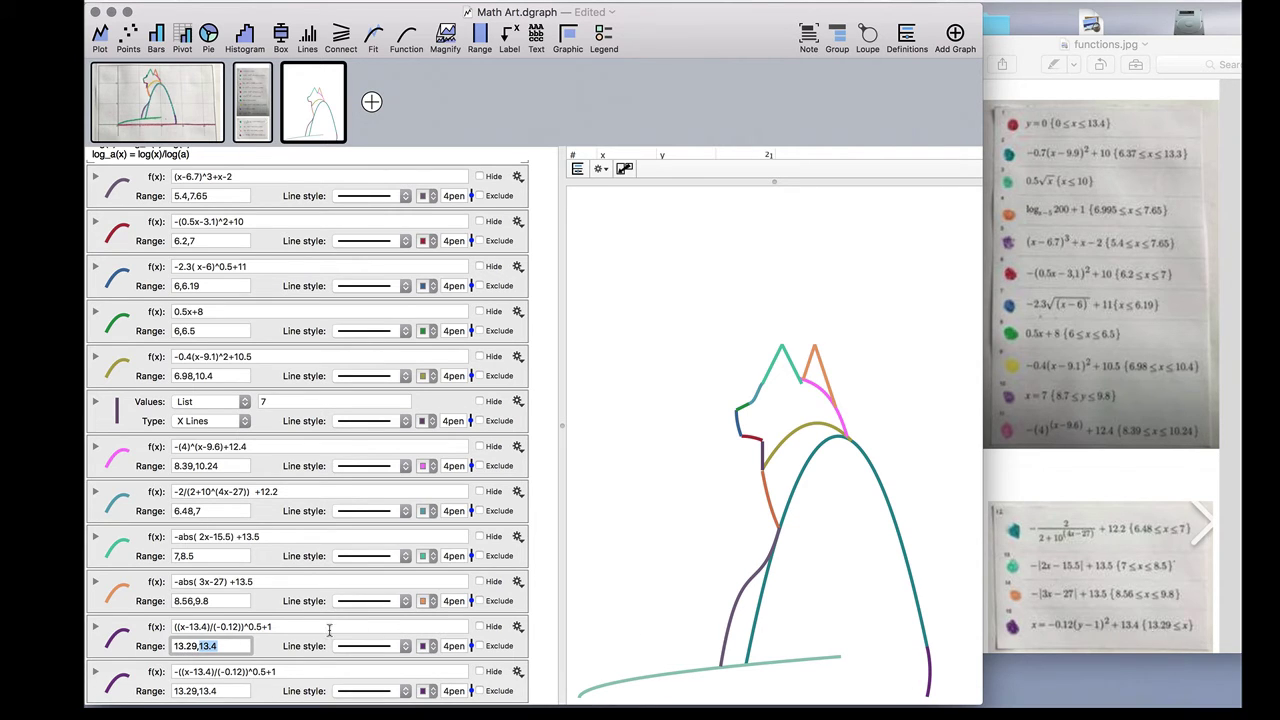
left_click(219, 646)
left_click_drag(209, 626, 175, 626)
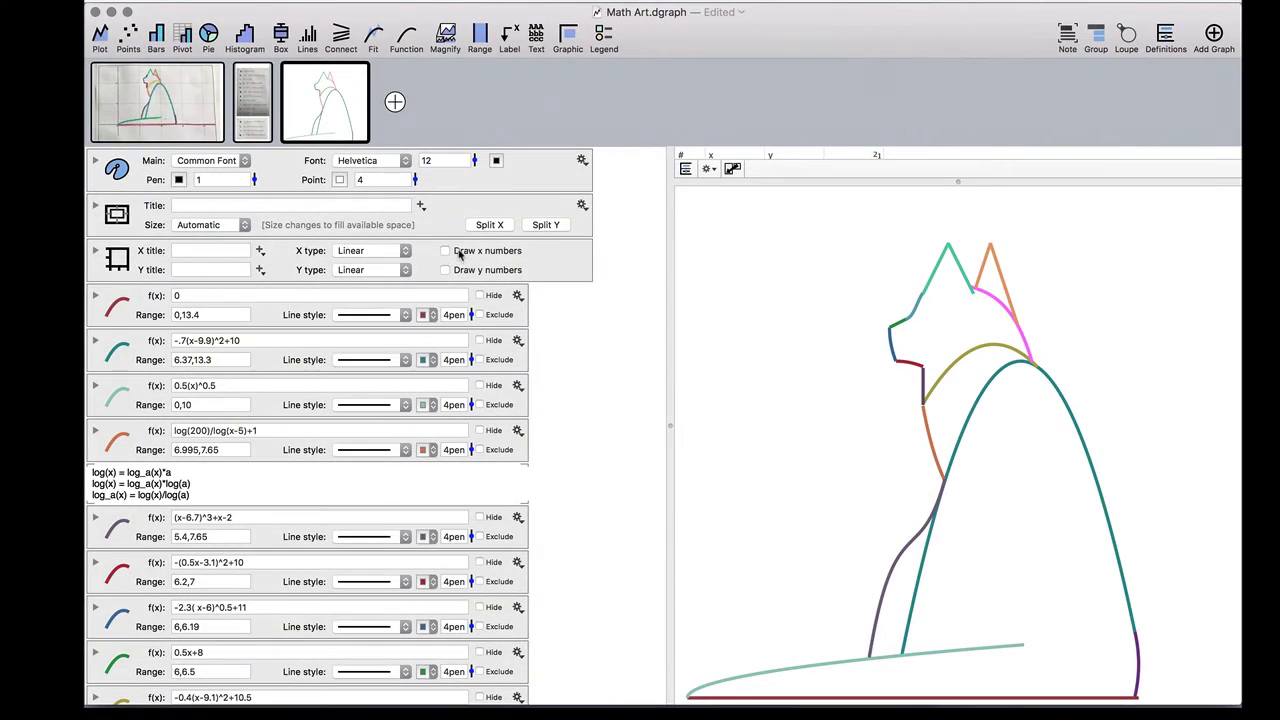
Step: Hide the numbers on both the x and y axes
left_click(455, 251)
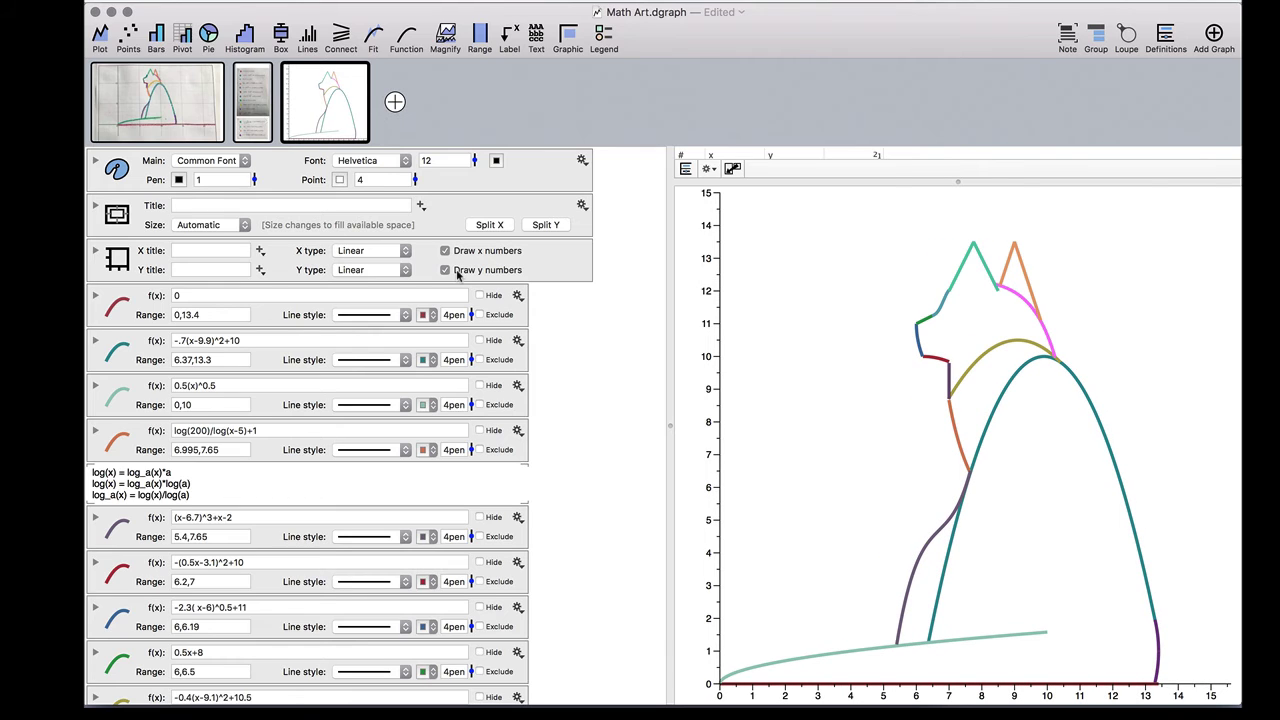
left_click(457, 270)
left_click(456, 252)
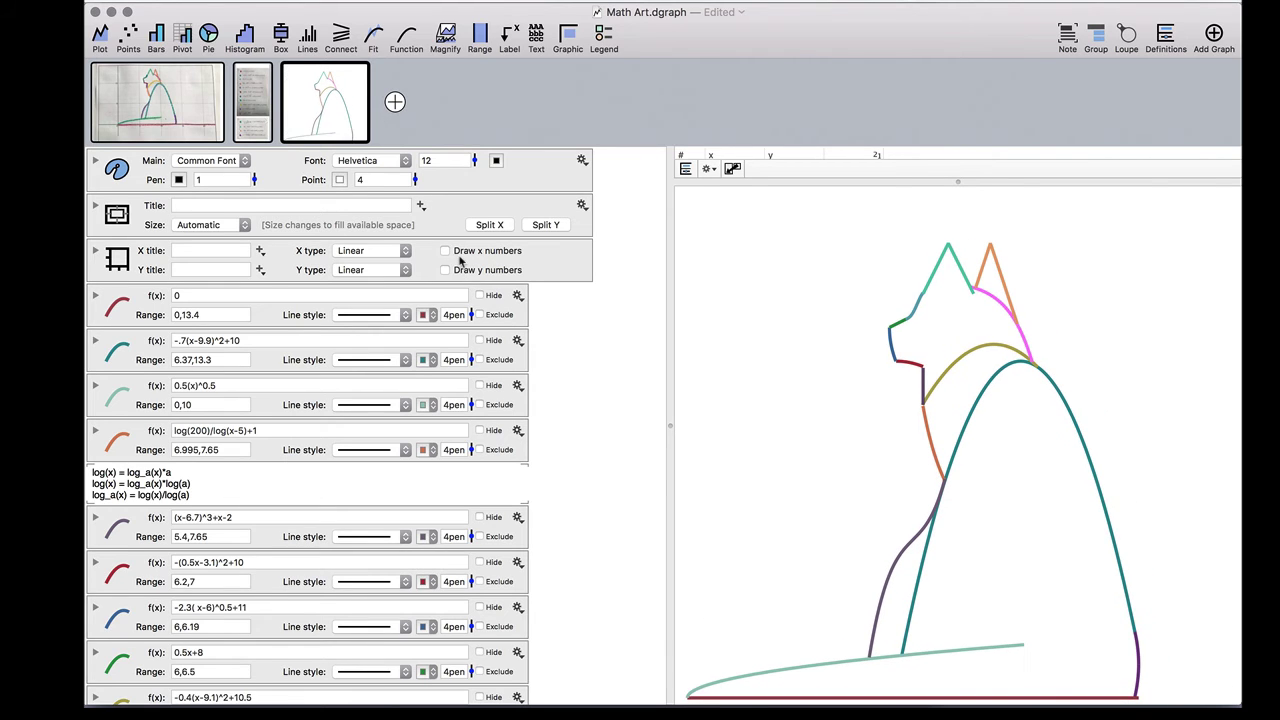
Step: Set the graph to a specified 5in × 3in size at 150% with 0.5 pen width
left_click(218, 226)
left_click(225, 246)
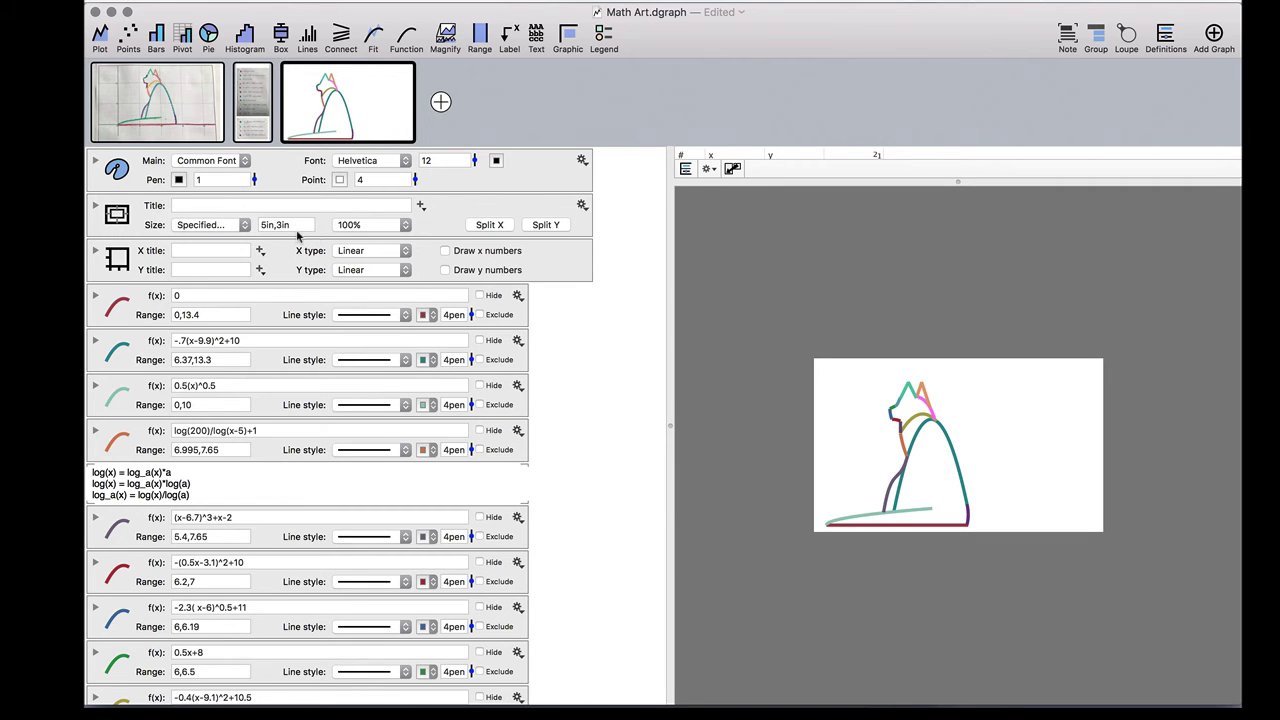
left_click(366, 224)
left_click(366, 267)
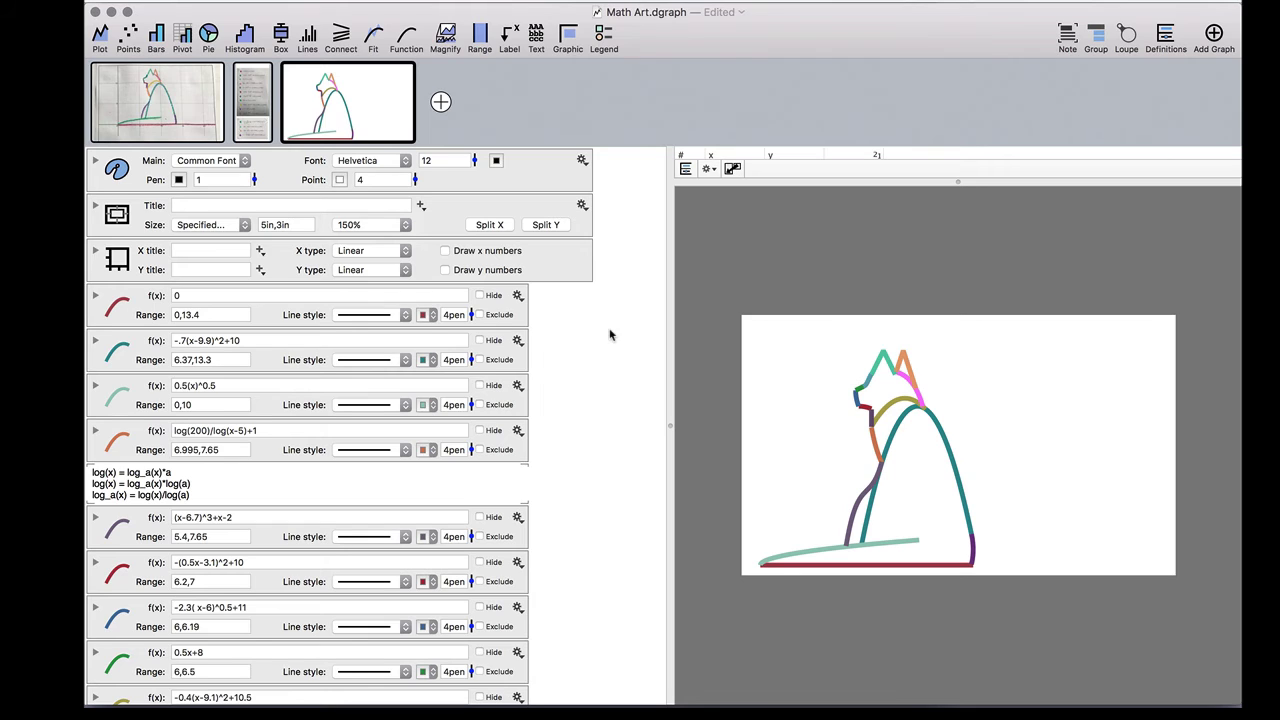
mouse_move(253, 180)
left_mouse_down()
mouse_move(252, 168)
mouse_move(251, 186)
left_mouse_up()
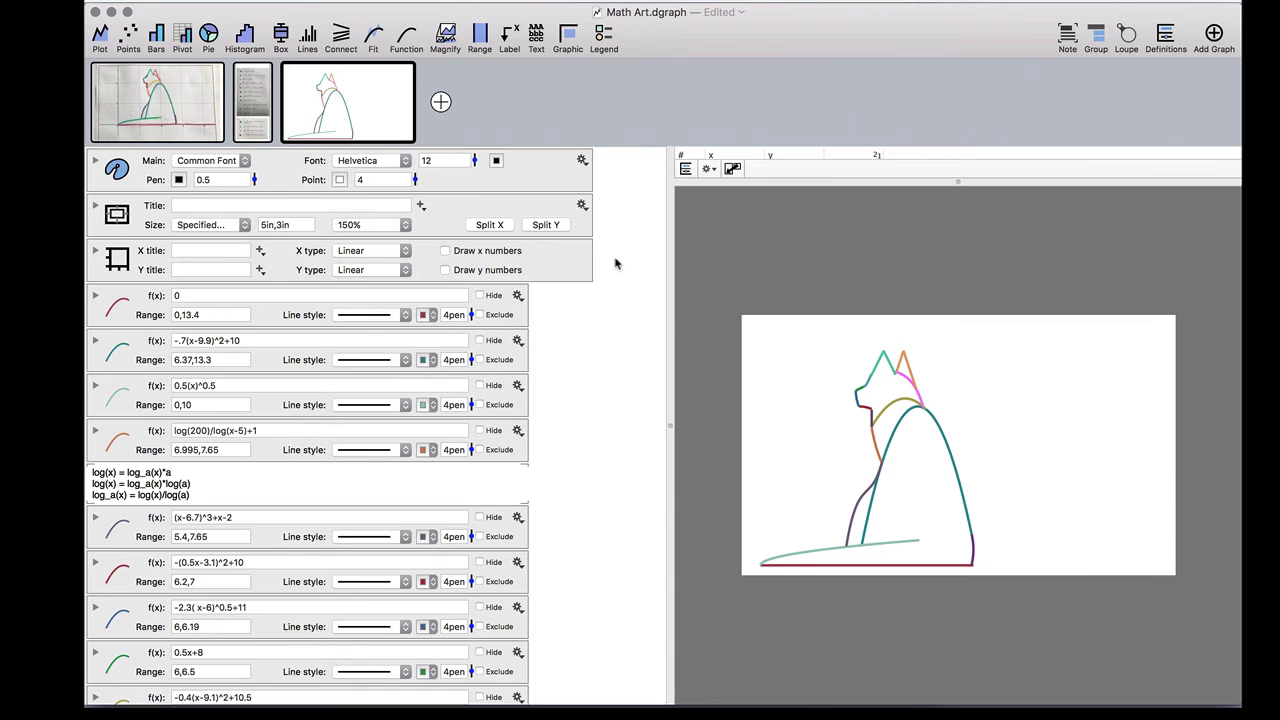
Step: Add a legend of the functions with a 10-point main font size
left_click(604, 35)
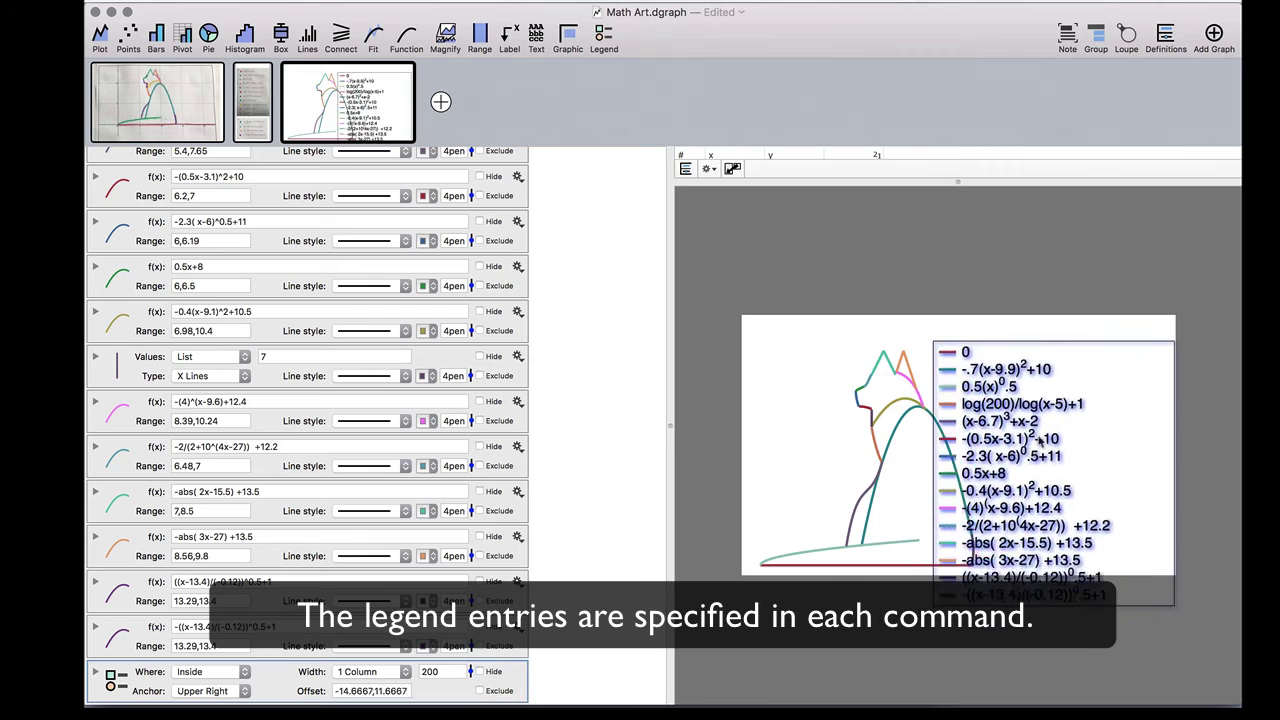
scroll(478, 526, "up", 15)
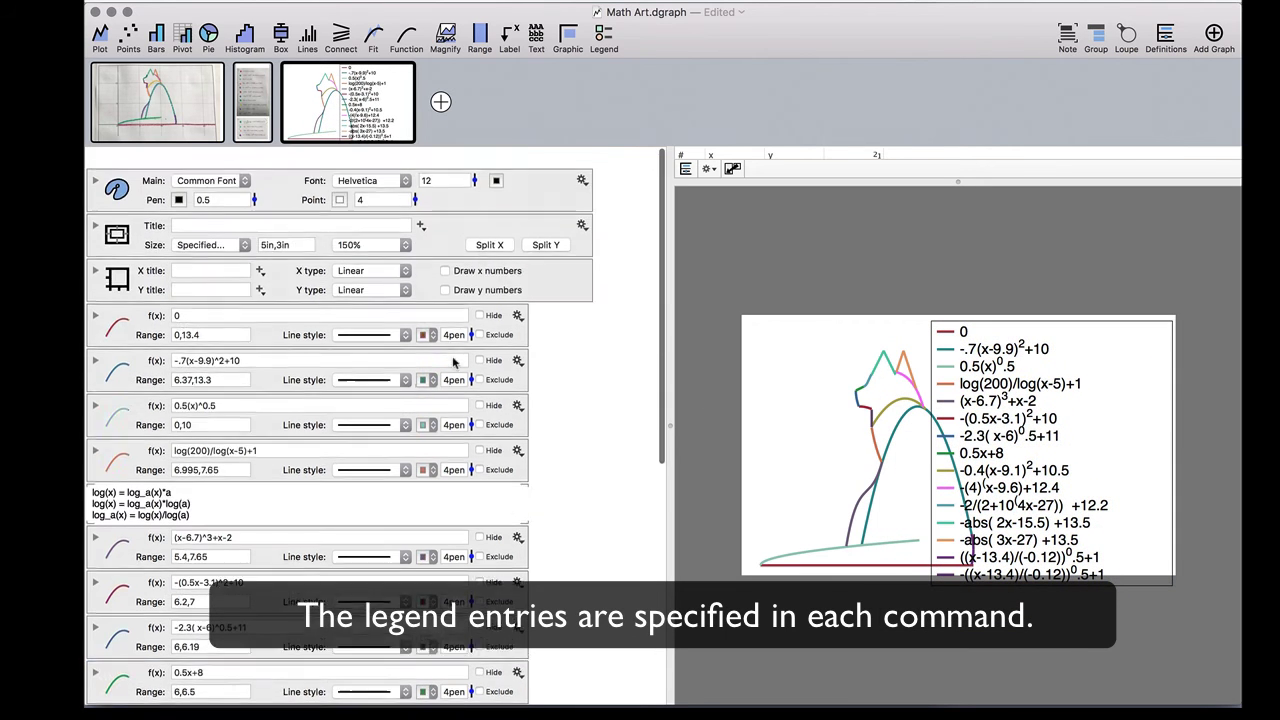
left_click_drag(476, 165, 475, 166)
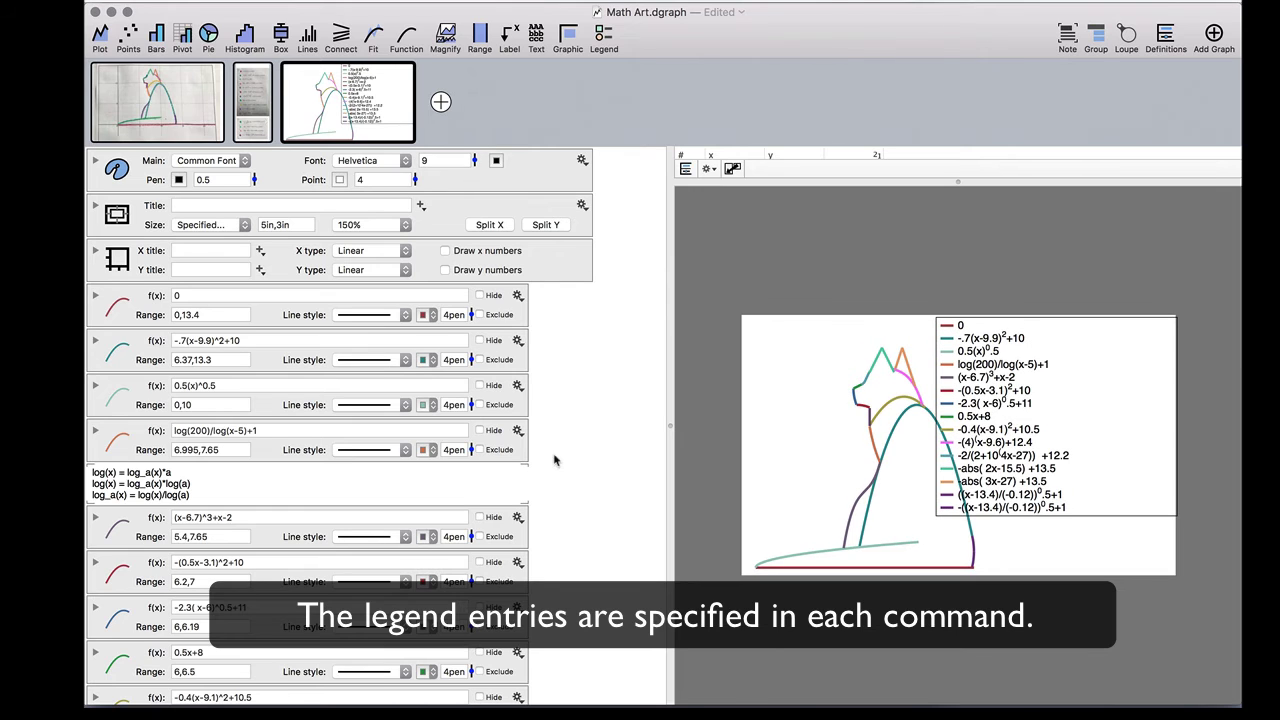
double_click(446, 162)
type("10")
key("Return")
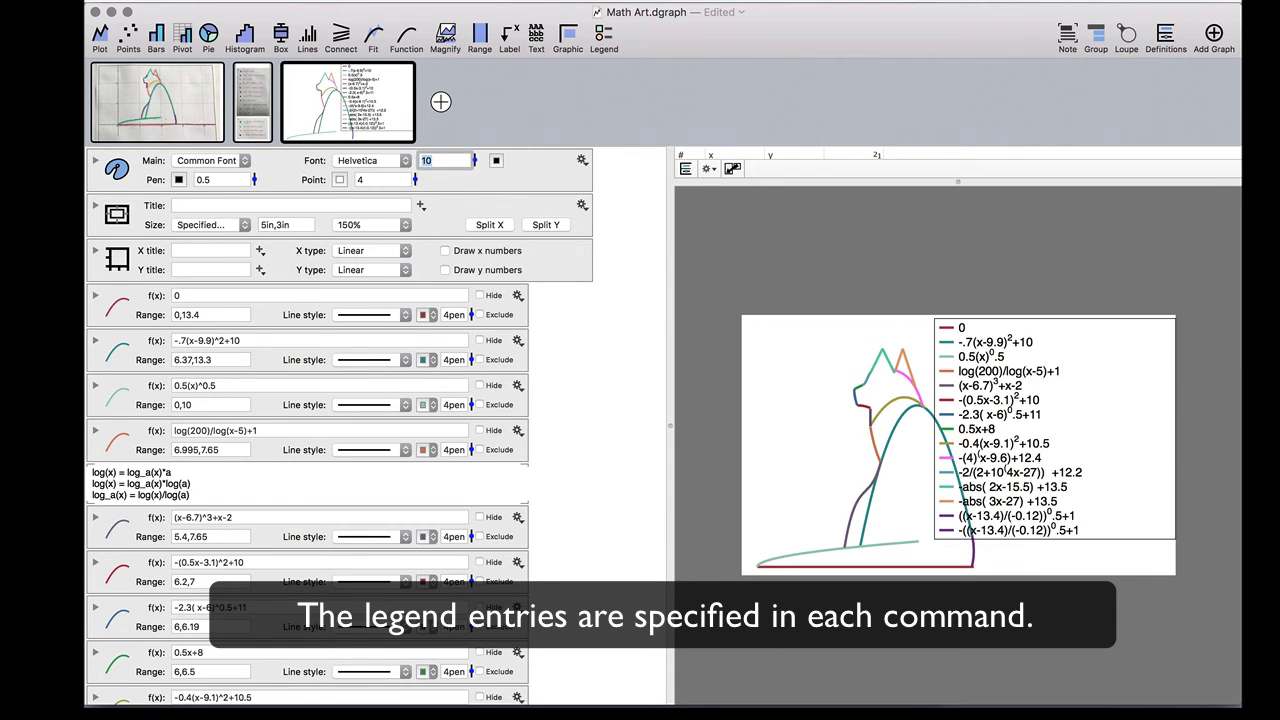
Step: Narrow the legend width to 145
scroll(566, 448, "down", 5)
scroll(566, 448, "down", 7)
scroll(137, 170, "up", 2)
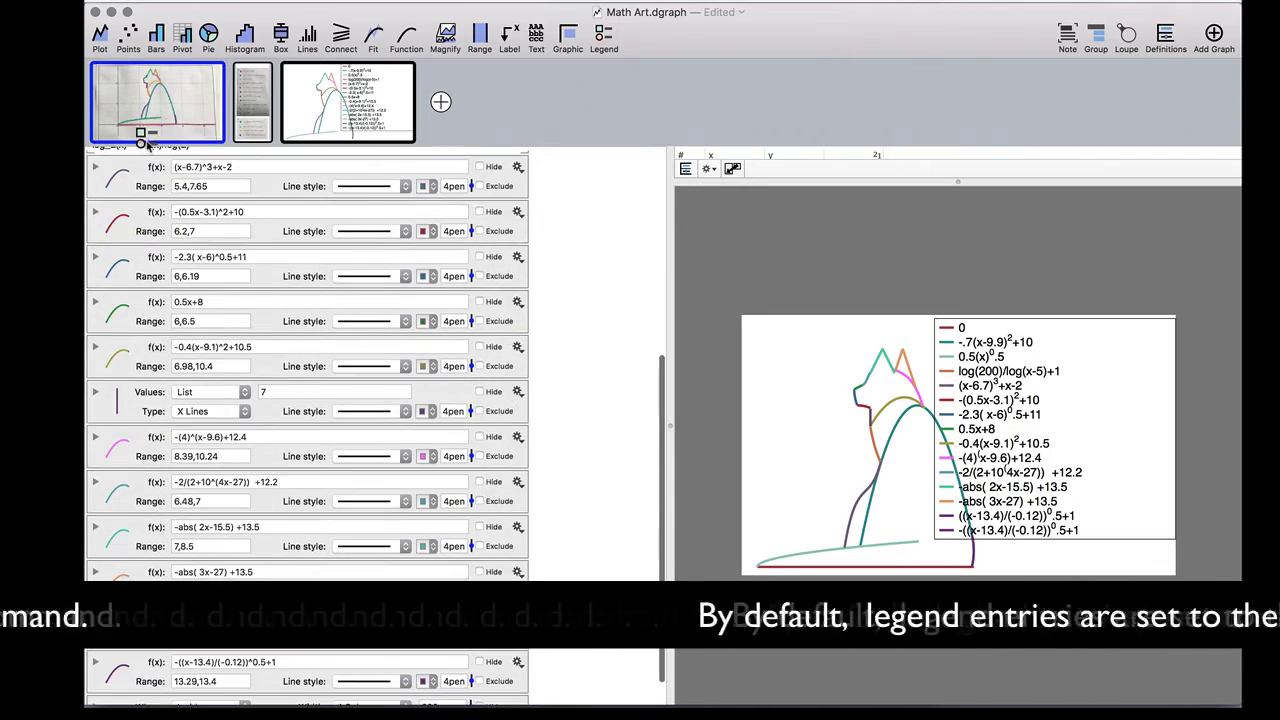
scroll(137, 170, "up", 6)
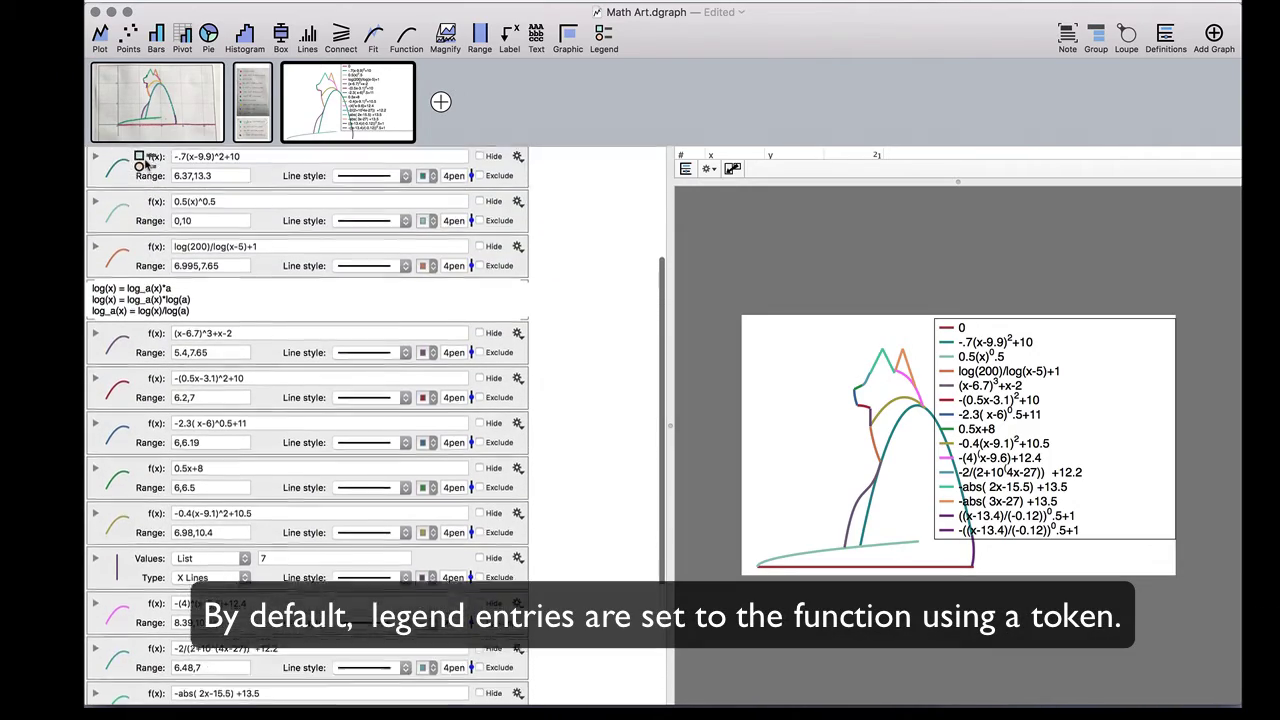
scroll(140, 160, "up", 6)
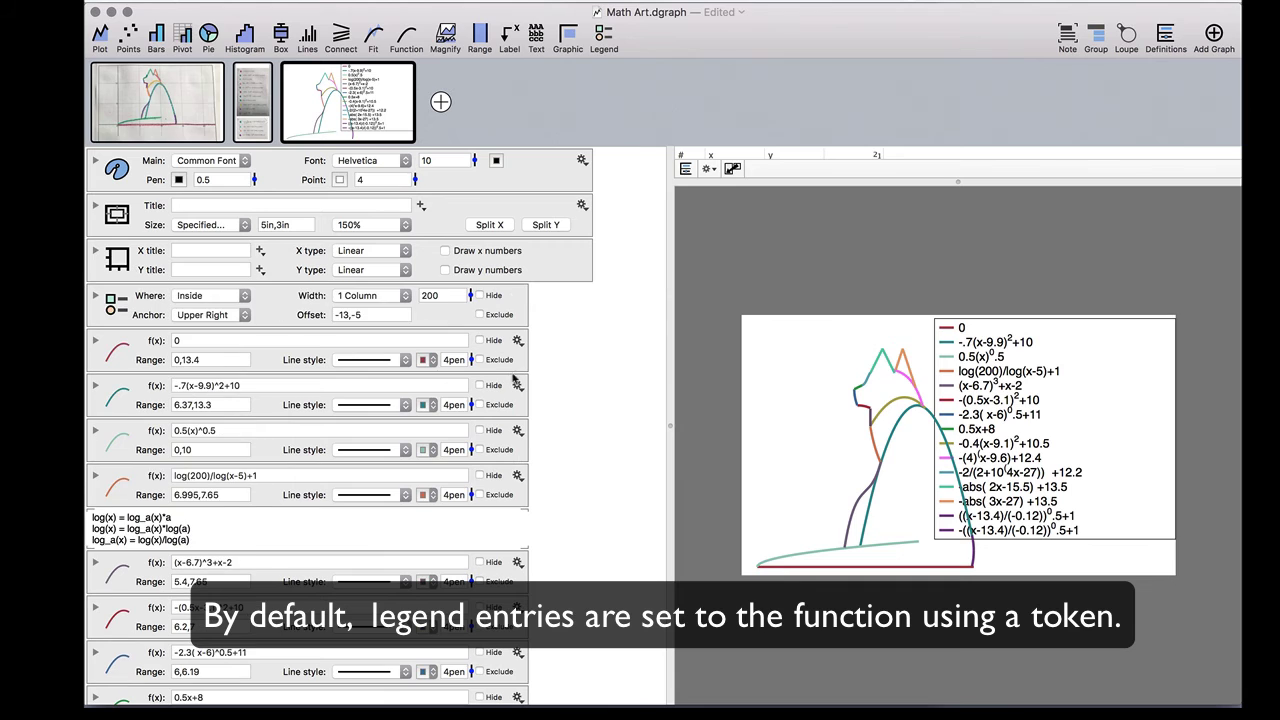
left_click_drag(470, 300, 470, 320)
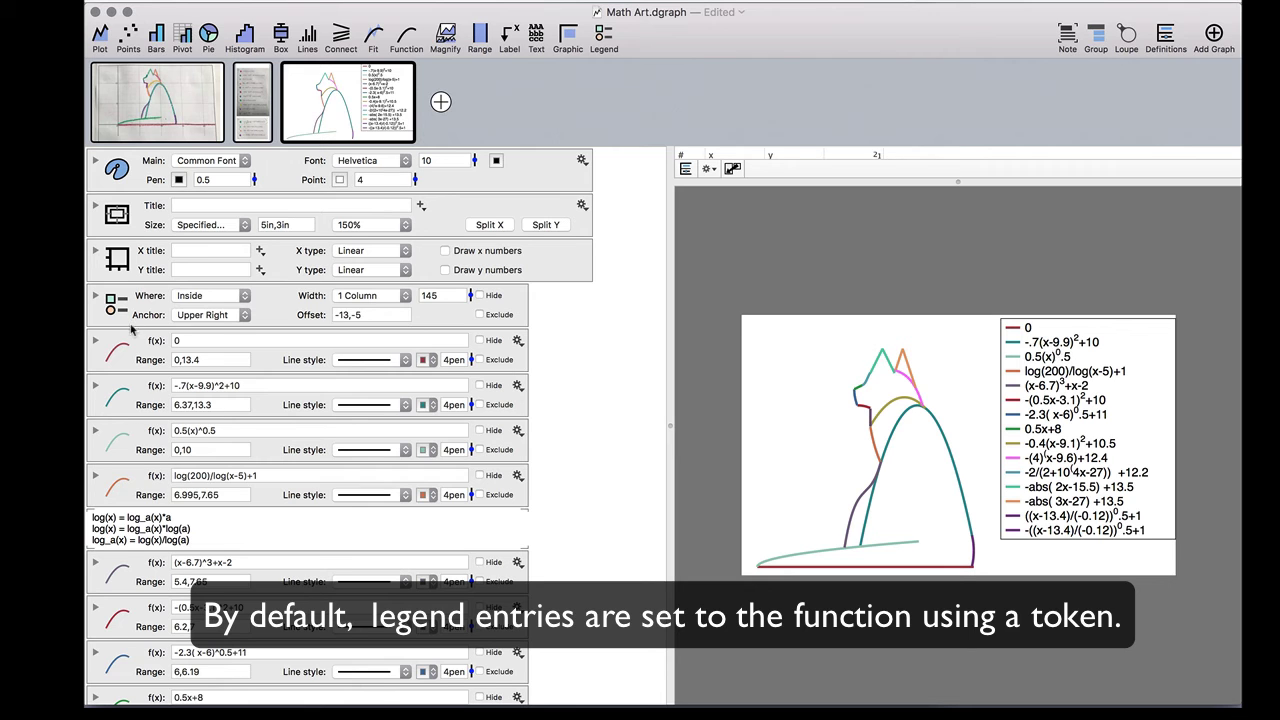
Step: Change the 0.5(x)^0.5 formula to 0.5(x)^{0.5} so its exponent shows as a superscript
left_click(96, 430)
left_click(207, 533)
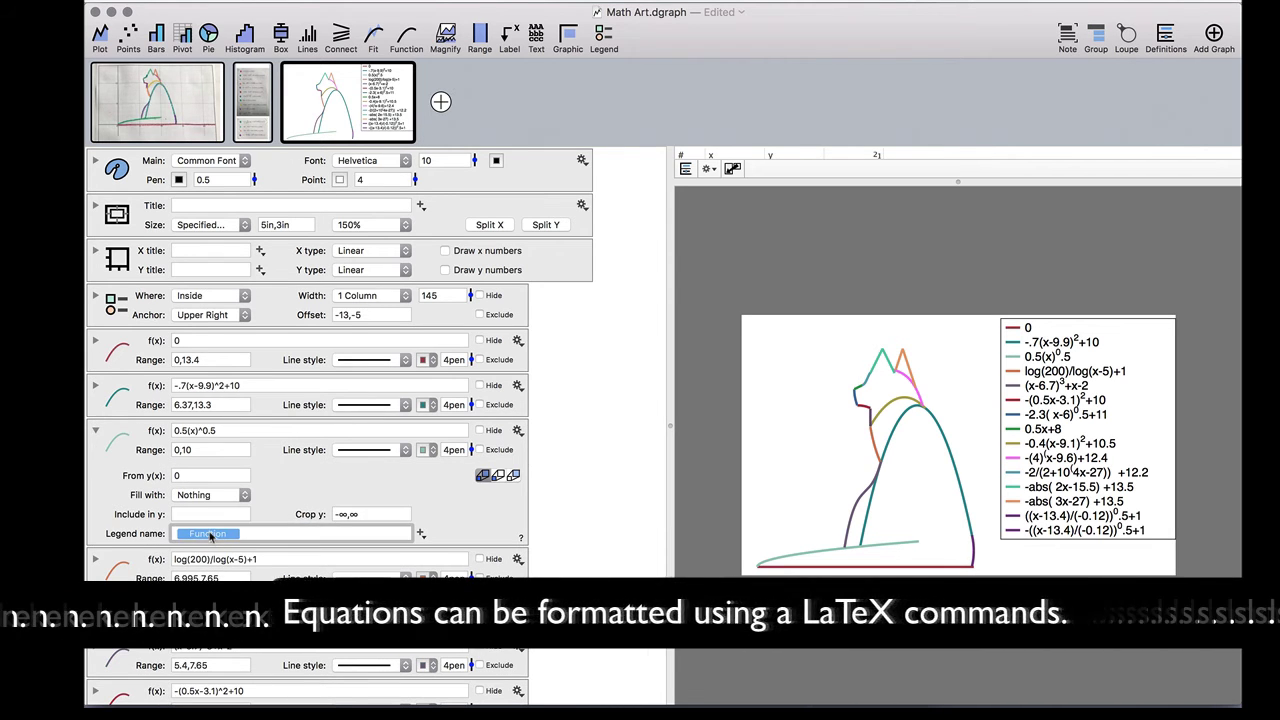
left_click(205, 430)
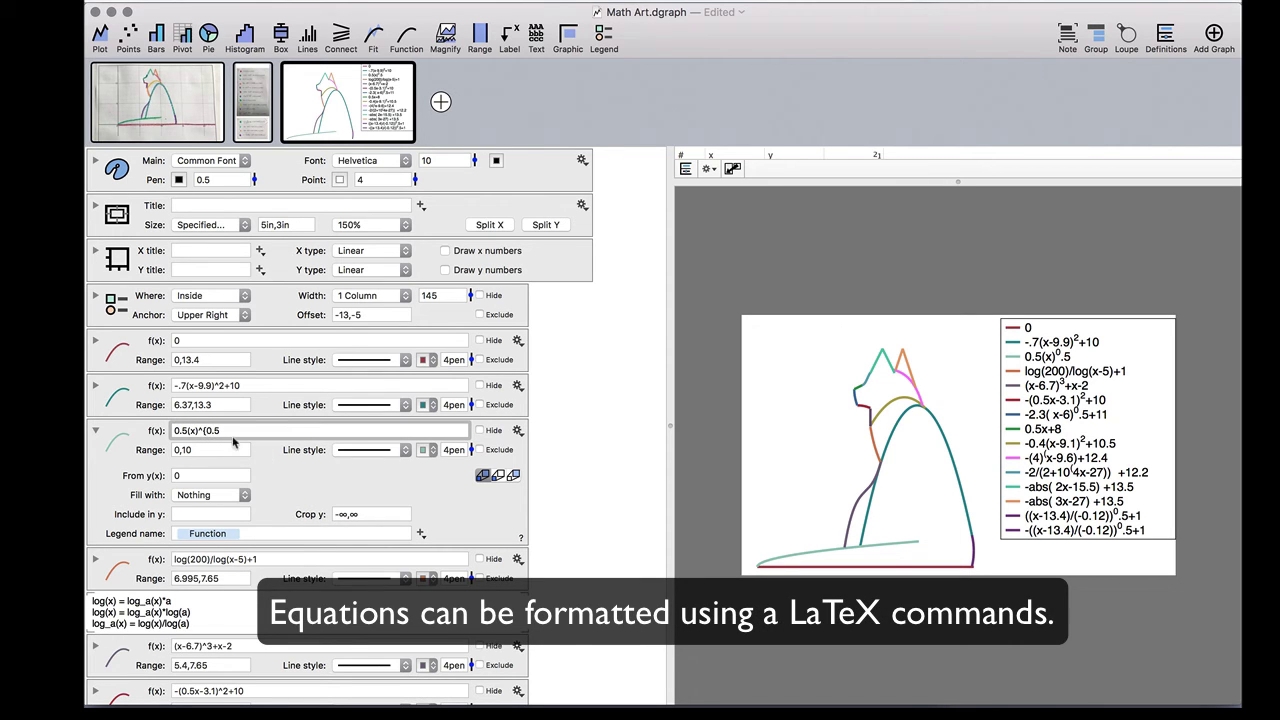
type("(}")
key("Return")
left_click(270, 490)
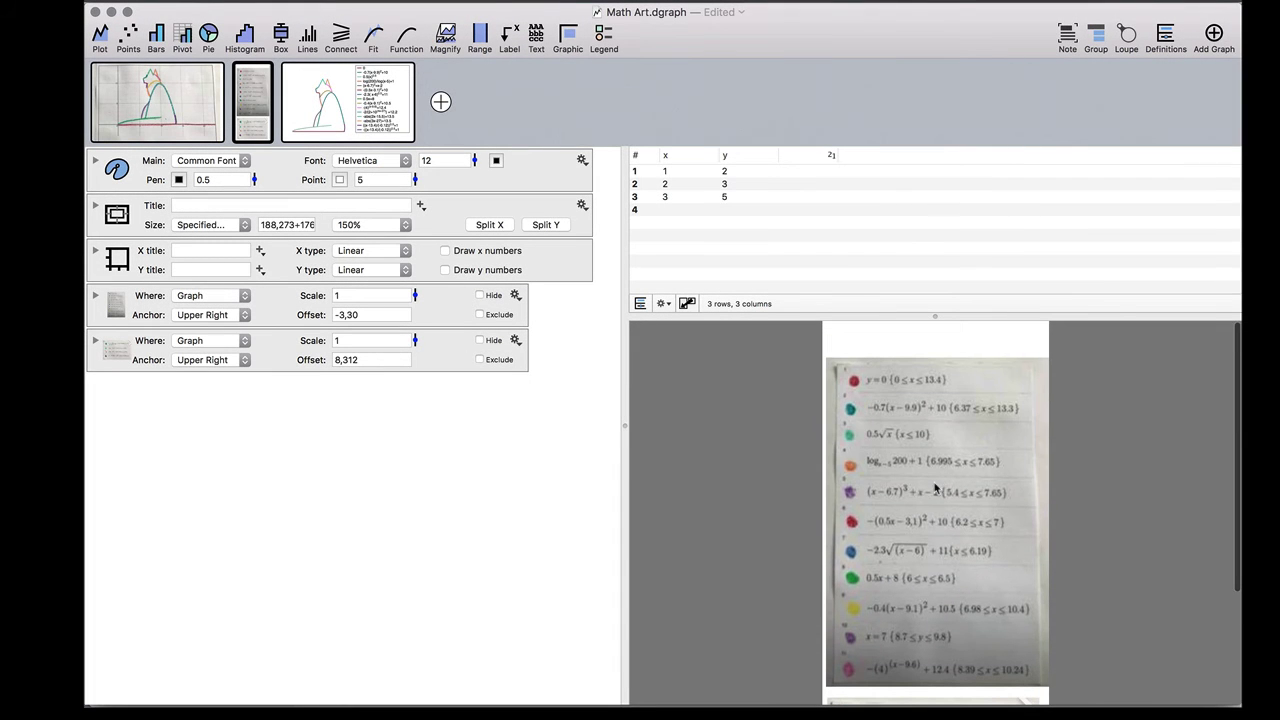
Step: On the cat graph, name the first function's legend entry y= followed by its range {0,13.4}
left_click(319, 108)
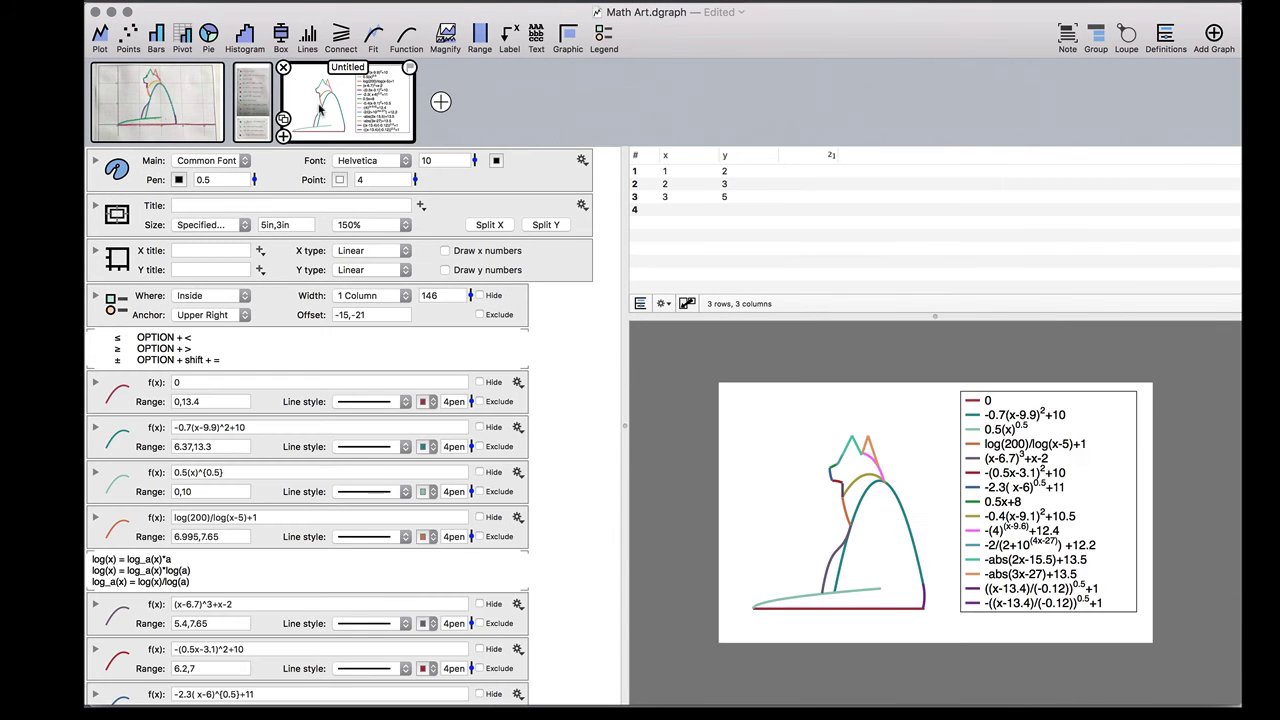
left_click(95, 384)
left_click(257, 484)
type("y= Function")
key("Return")
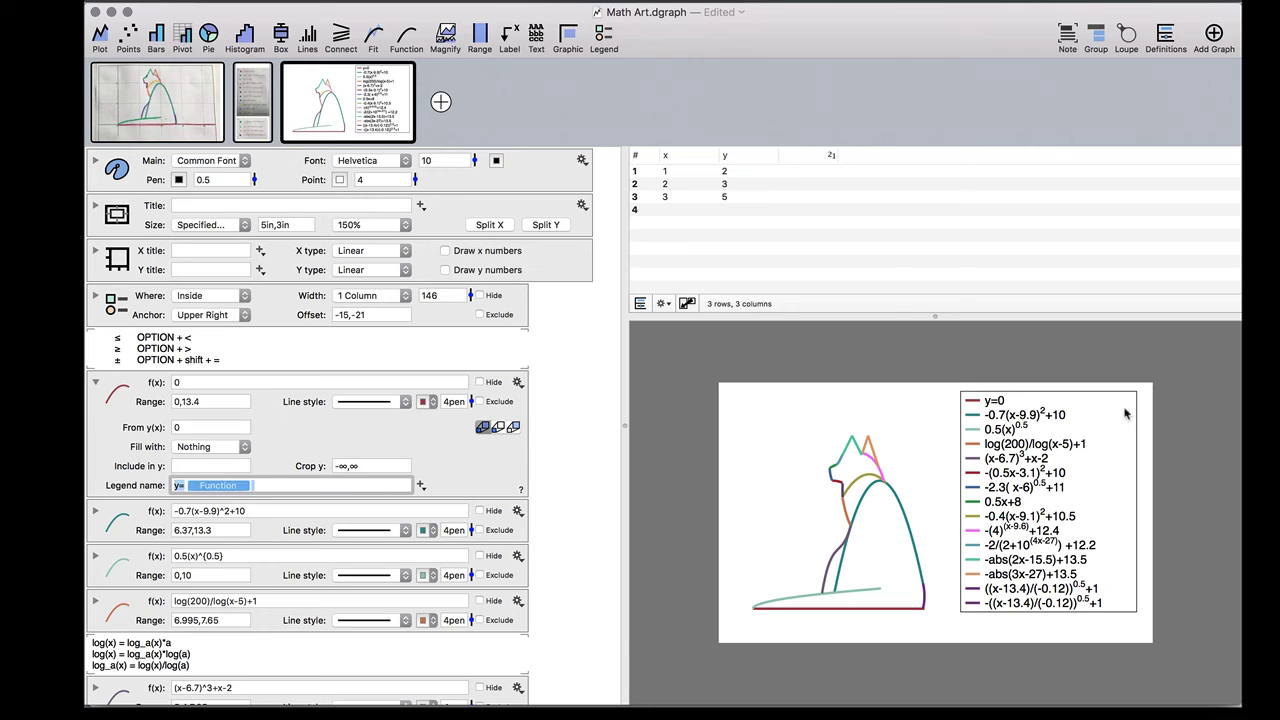
left_click(291, 484)
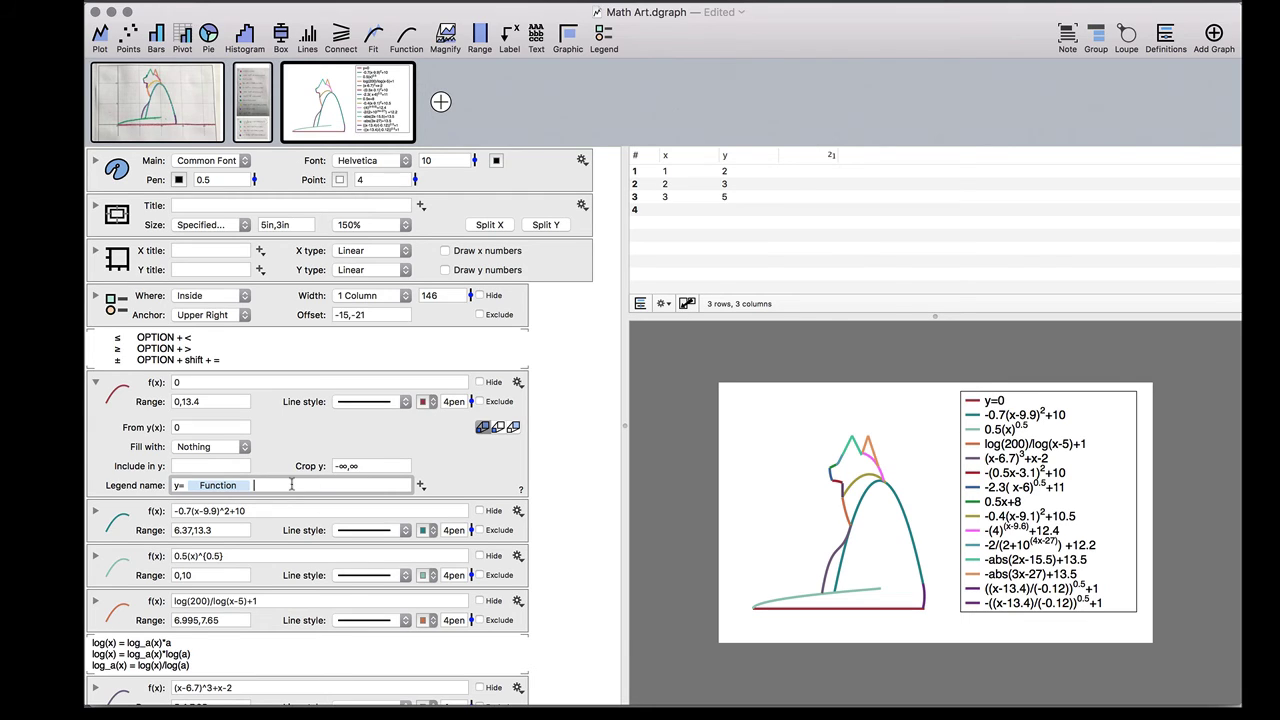
type("{")
left_click(214, 404)
key("ctrl+c")
left_click(295, 485)
key("ctrl+v")
key("Return")
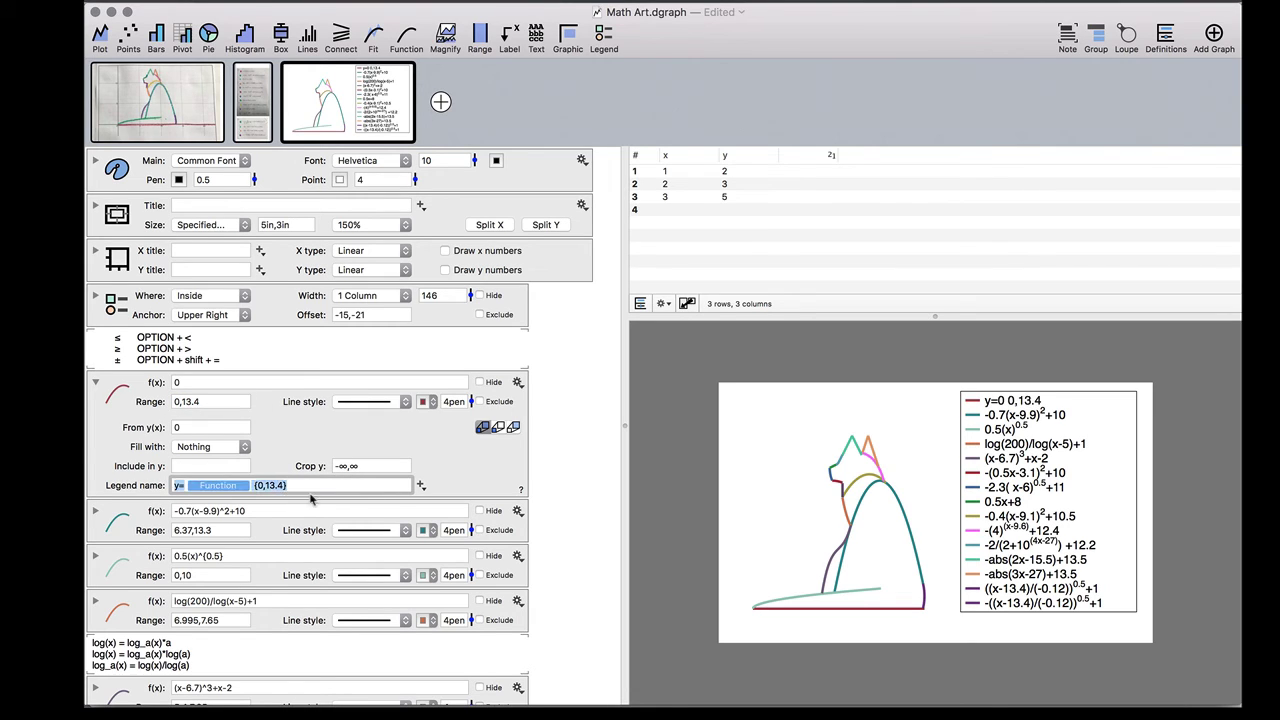
Step: Escape the brace and rewrite the domain as {0≤x≤13.4} in that legend name
left_click(313, 485)
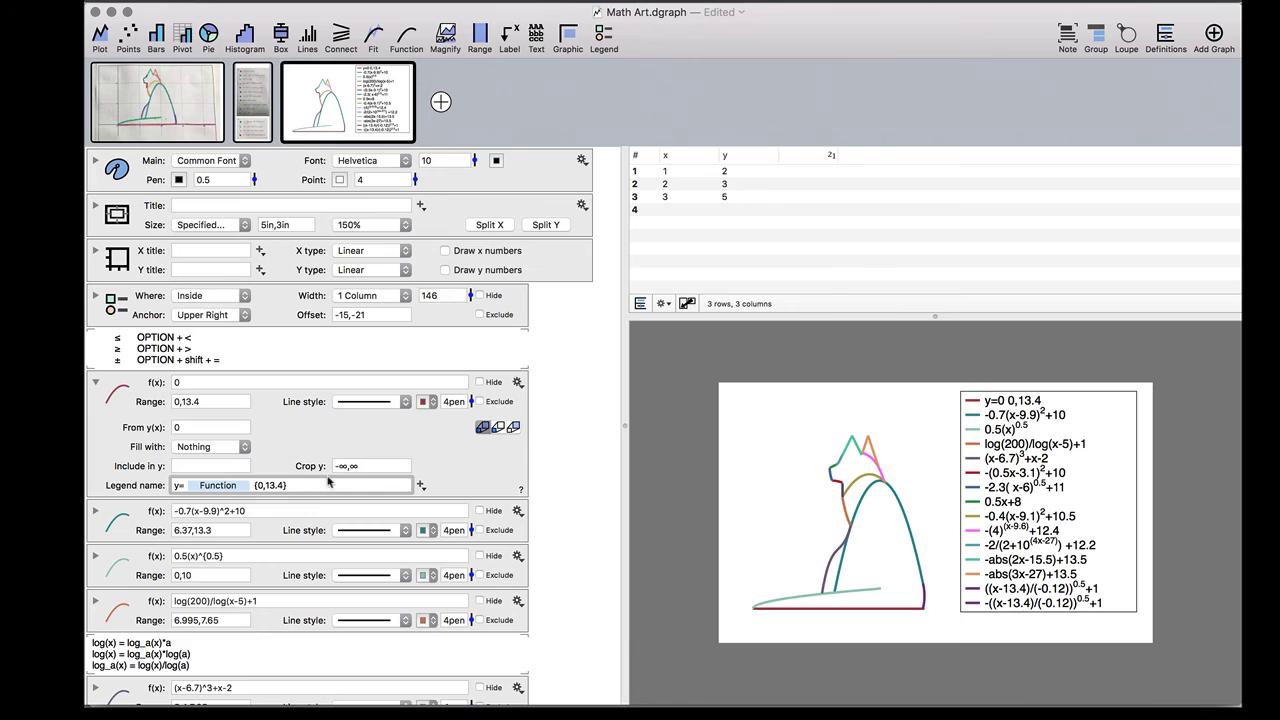
key("super+Left")
type("\\")
key("Return")
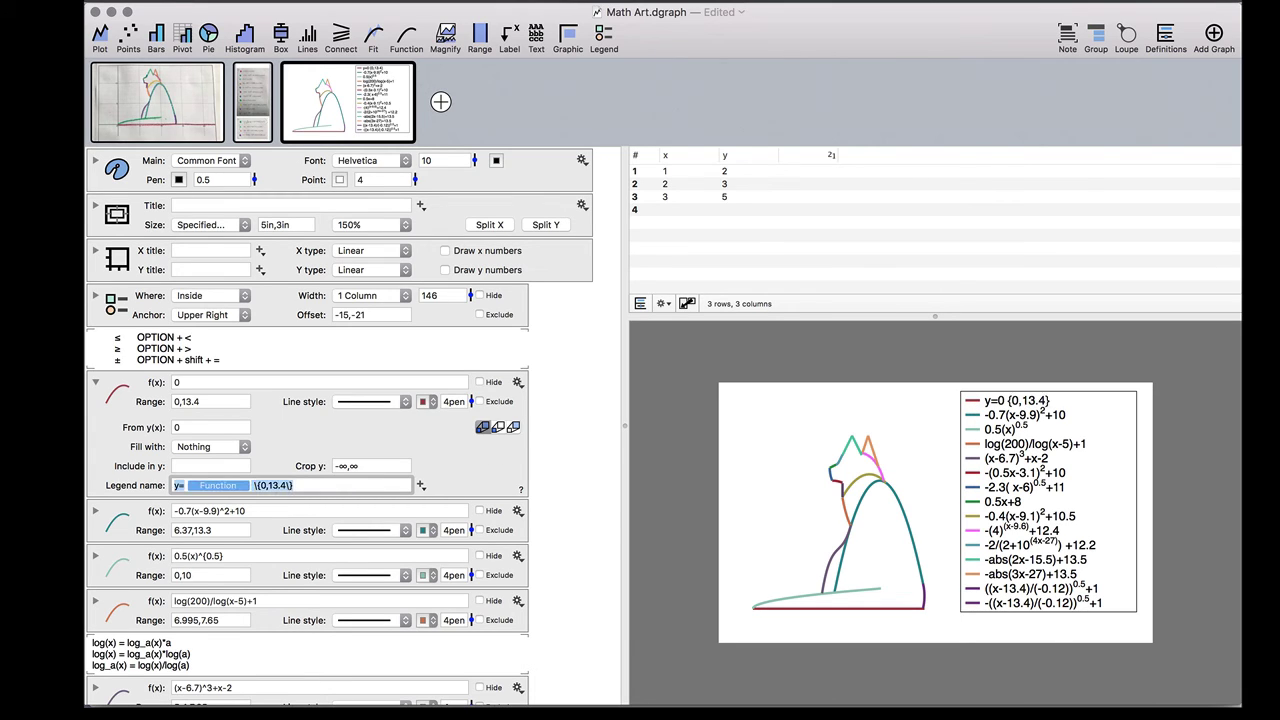
left_click(378, 481)
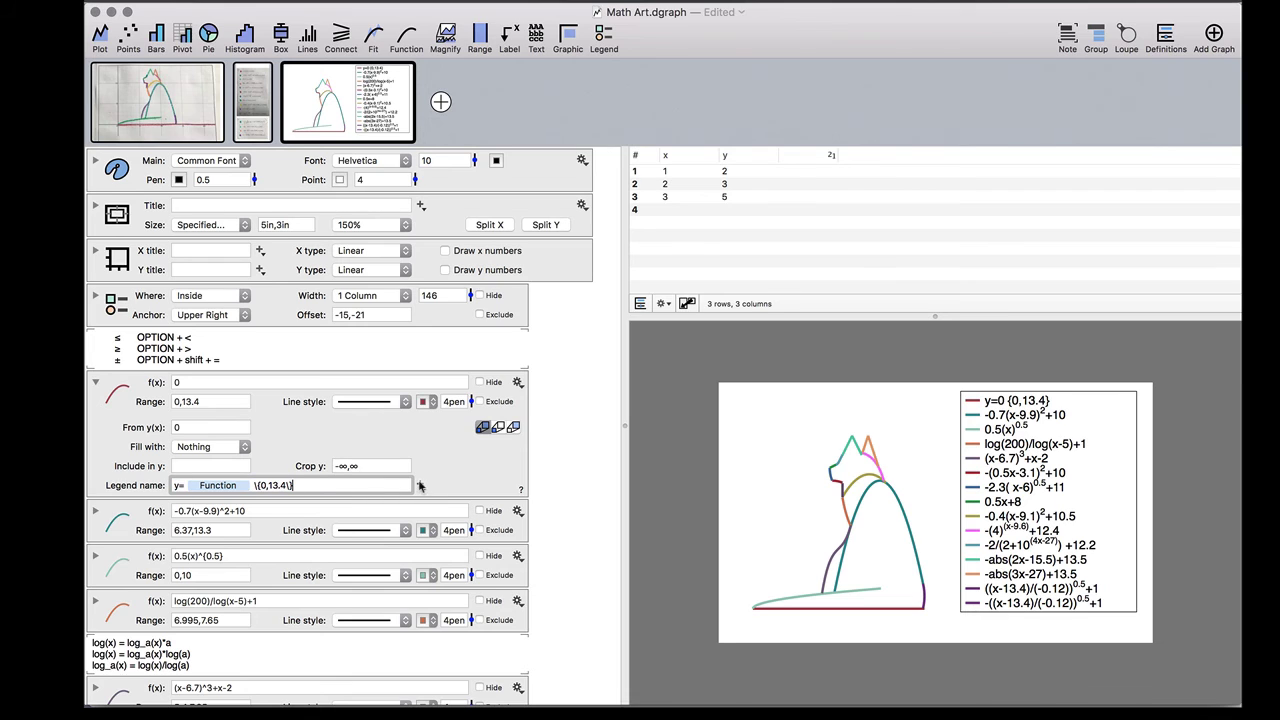
left_click(424, 485)
mouse_move(540, 677)
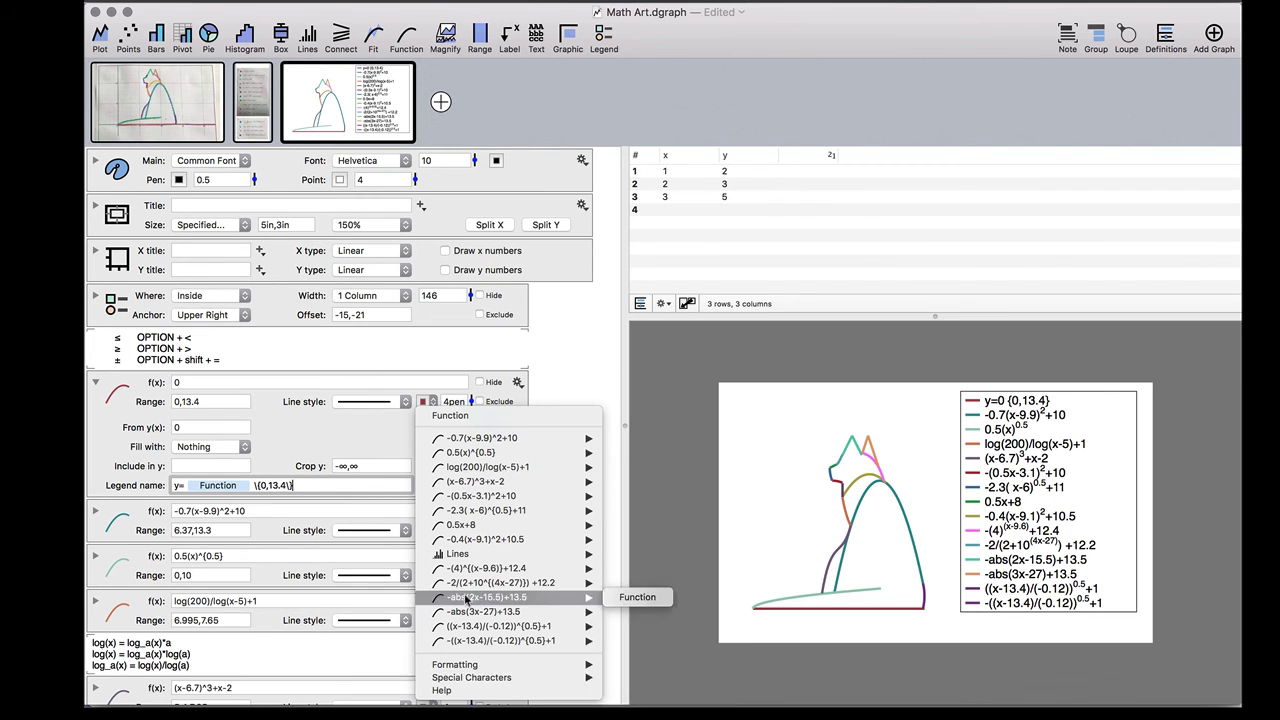
left_click(317, 490)
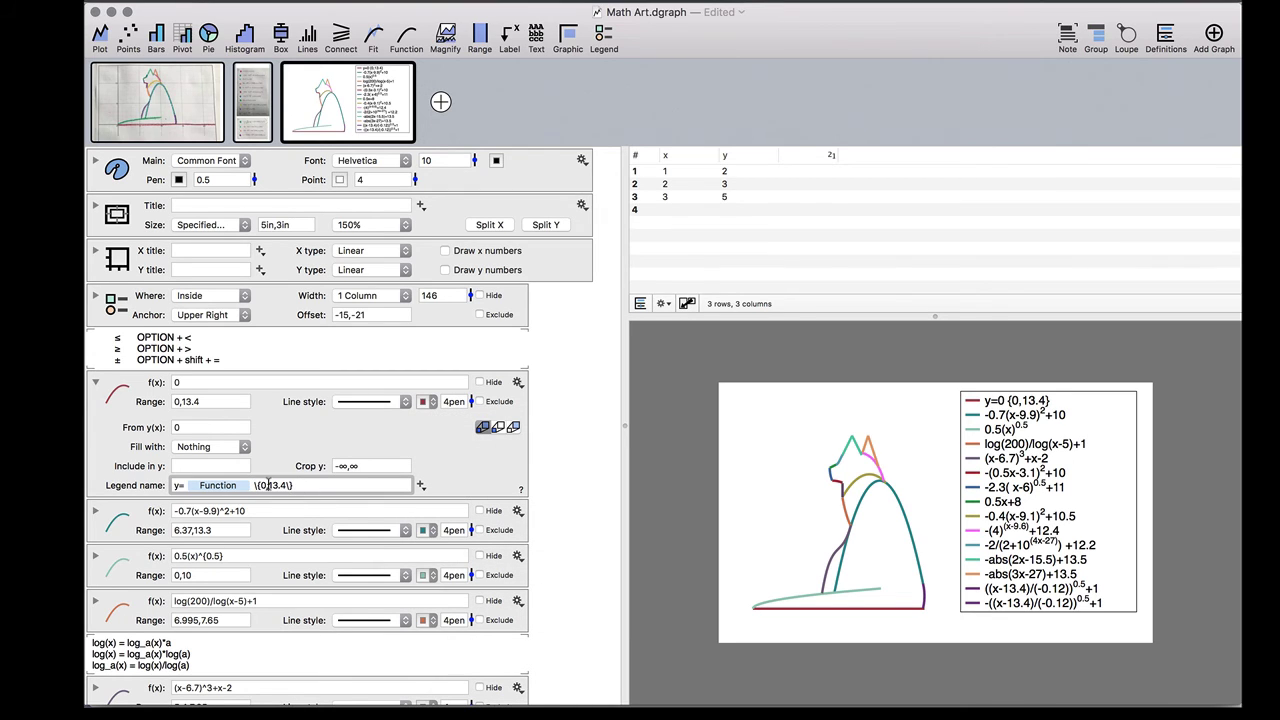
key("BackSpace")
type("≤x≤")
key("Return")
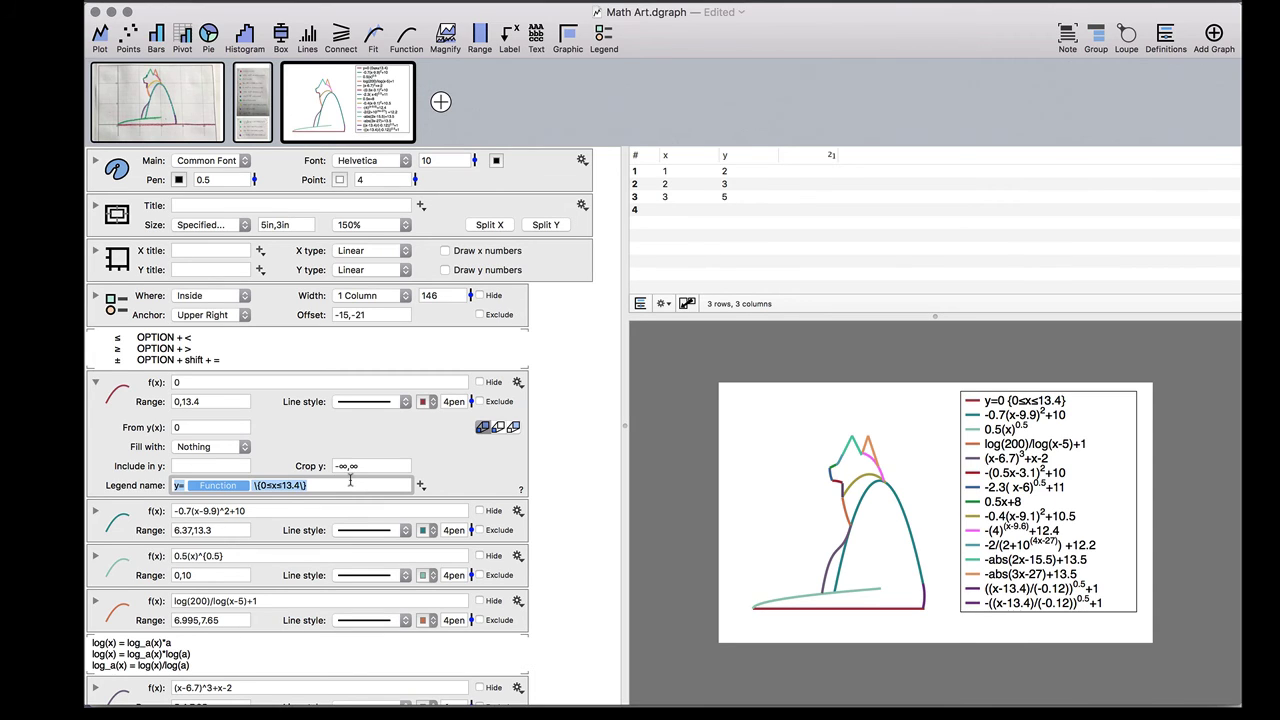
left_click(350, 481)
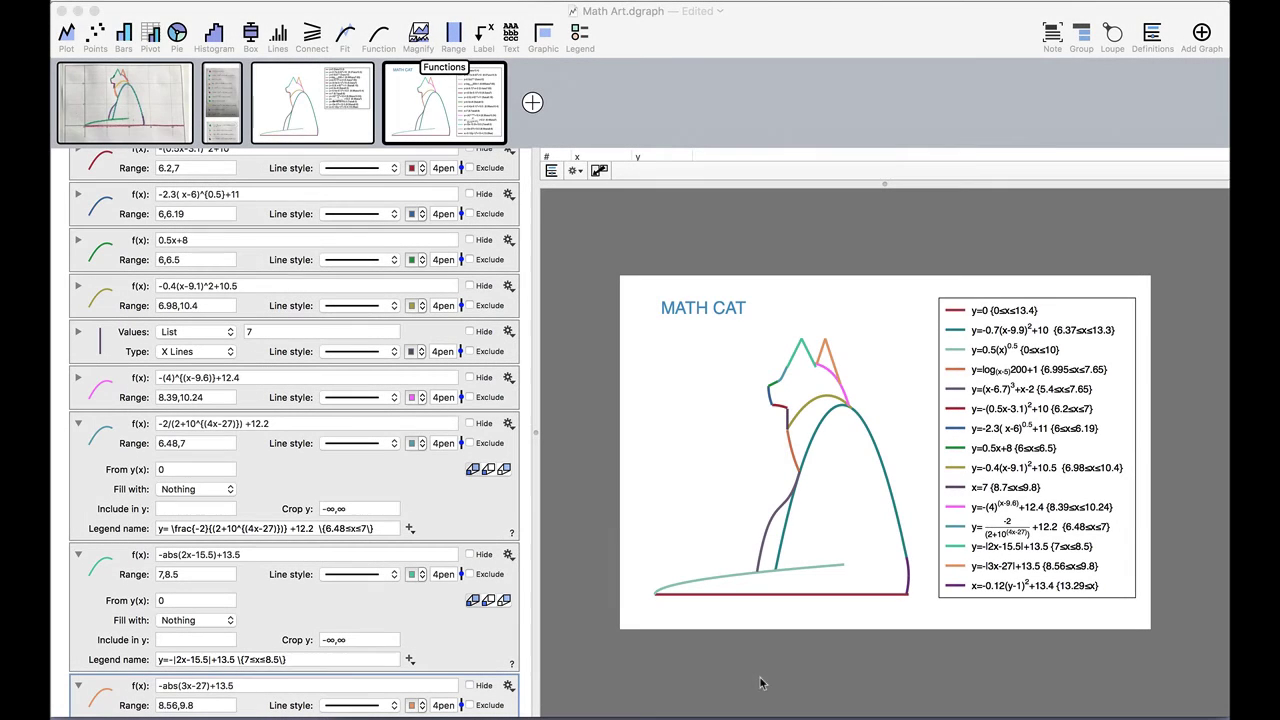
mouse_move(762, 678)
left_mouse_down()
mouse_move(942, 690)
mouse_move(1113, 641)
mouse_move(1189, 558)
mouse_move(1178, 378)
mouse_move(1111, 310)
mouse_move(965, 238)
mouse_move(700, 238)
mouse_move(634, 271)
mouse_move(564, 374)
mouse_move(593, 507)
mouse_move(669, 639)
mouse_move(762, 685)
left_mouse_up()
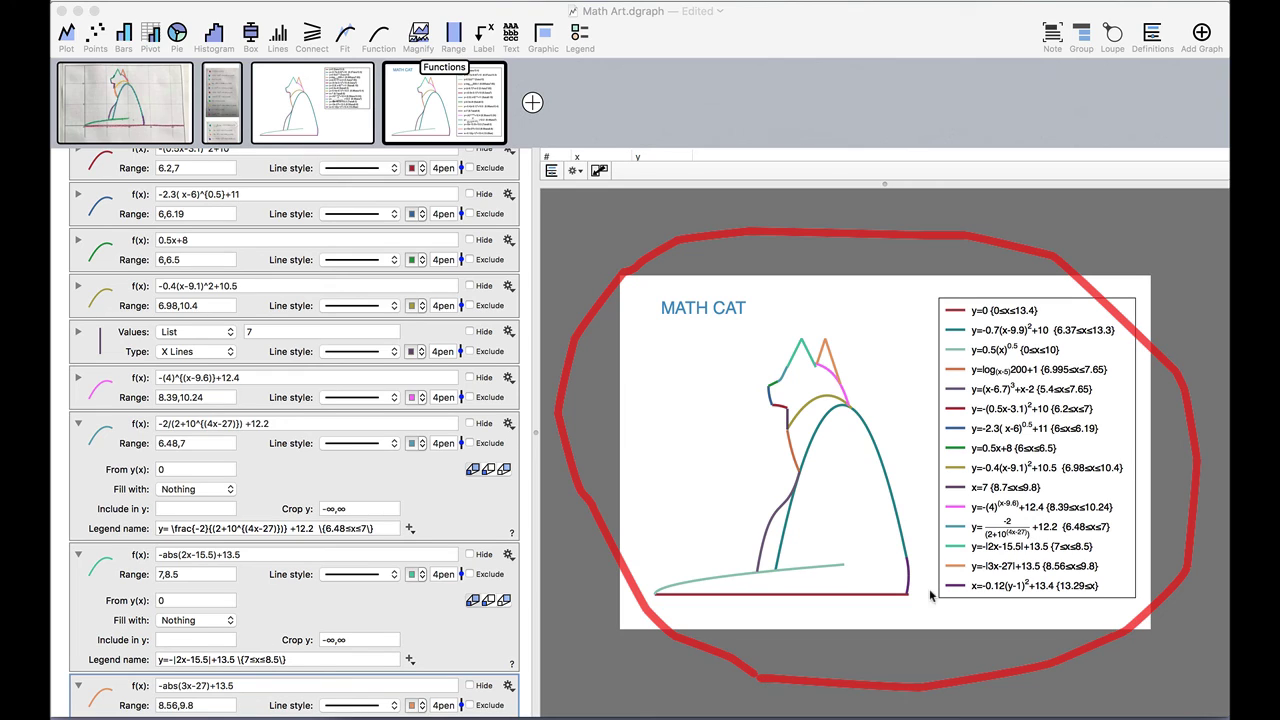
left_click_drag(1080, 597, 1072, 598)
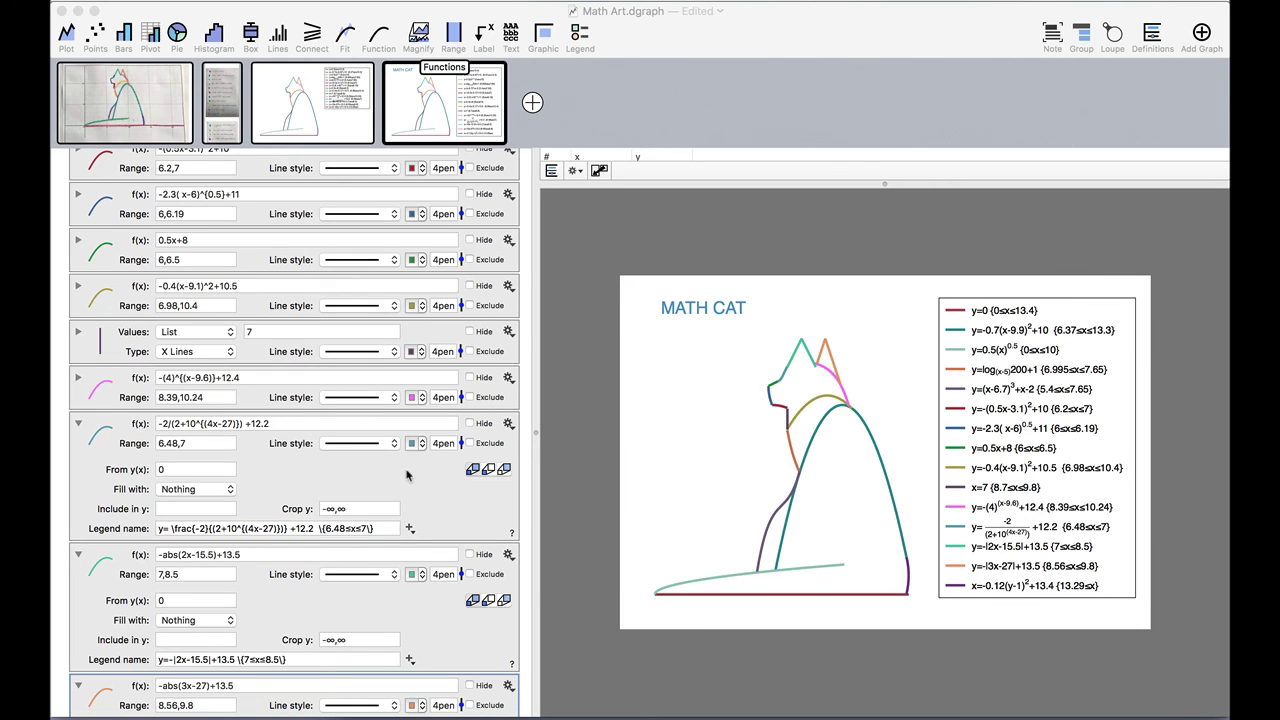
scroll(407, 476, "down", 3)
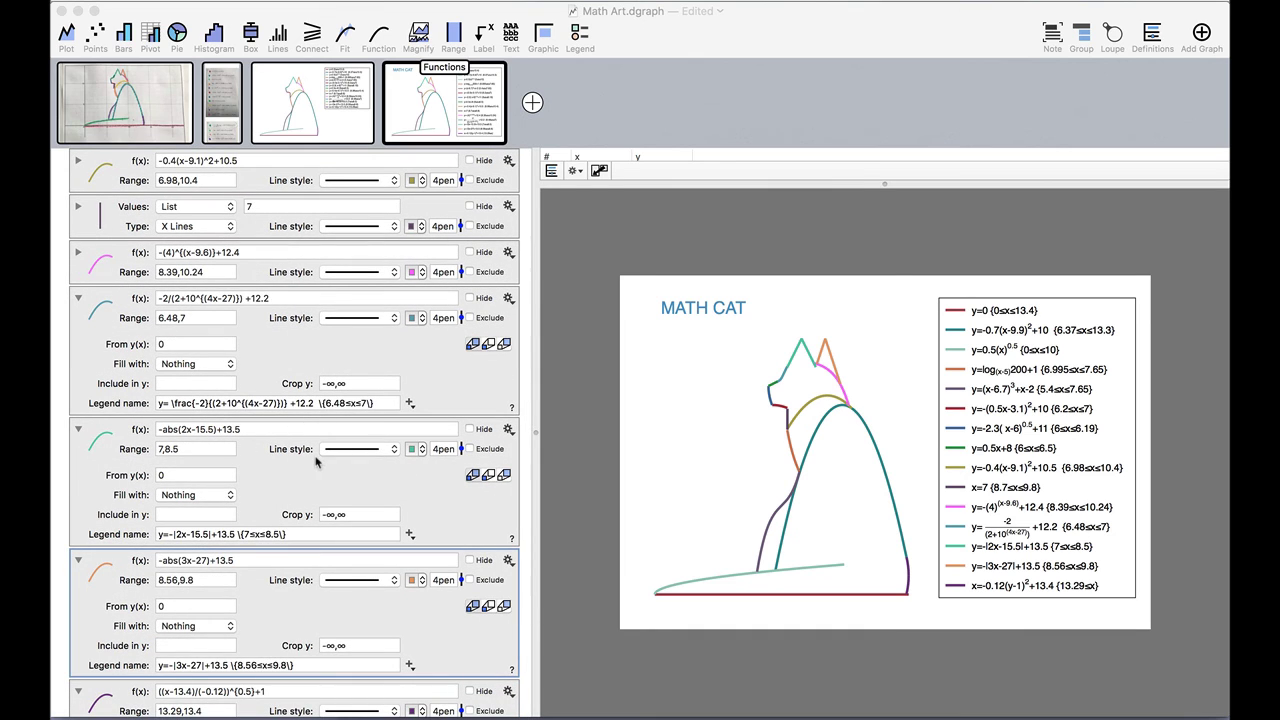
scroll(325, 487, "down", 1)
scroll(241, 482, "down", 1)
scroll(241, 486, "down", 5)
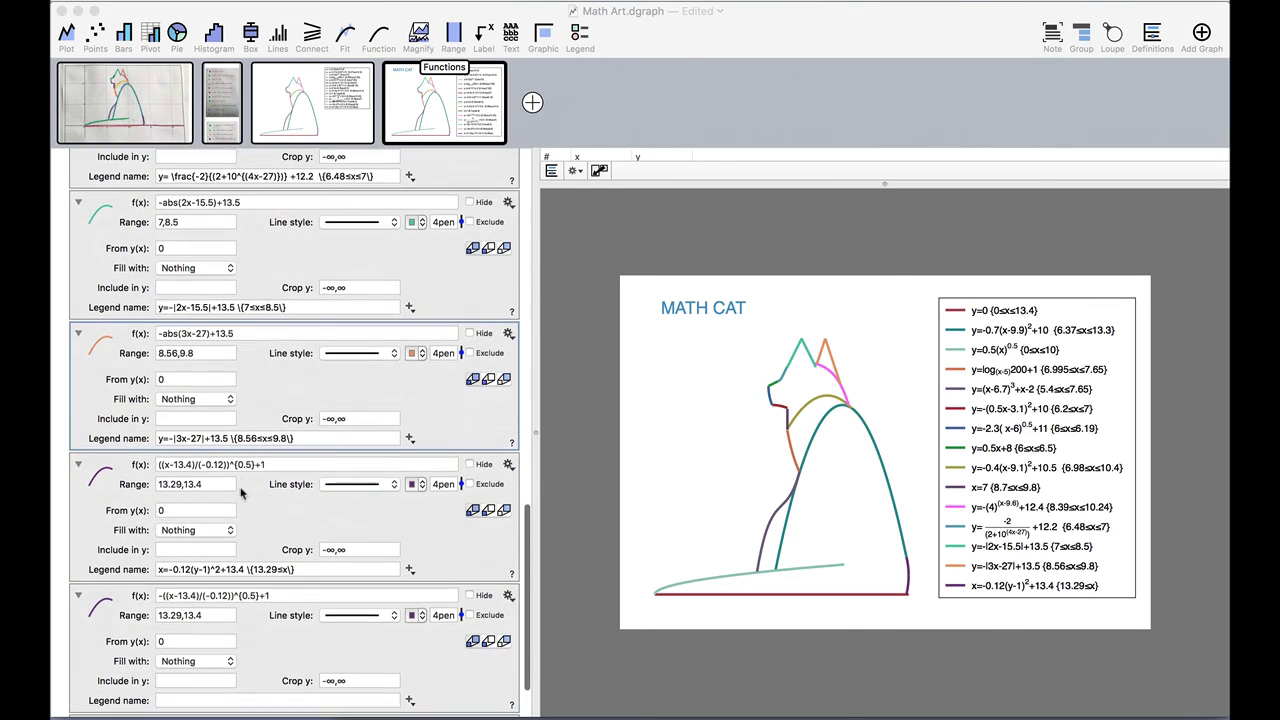
scroll(234, 557, "down", 2)
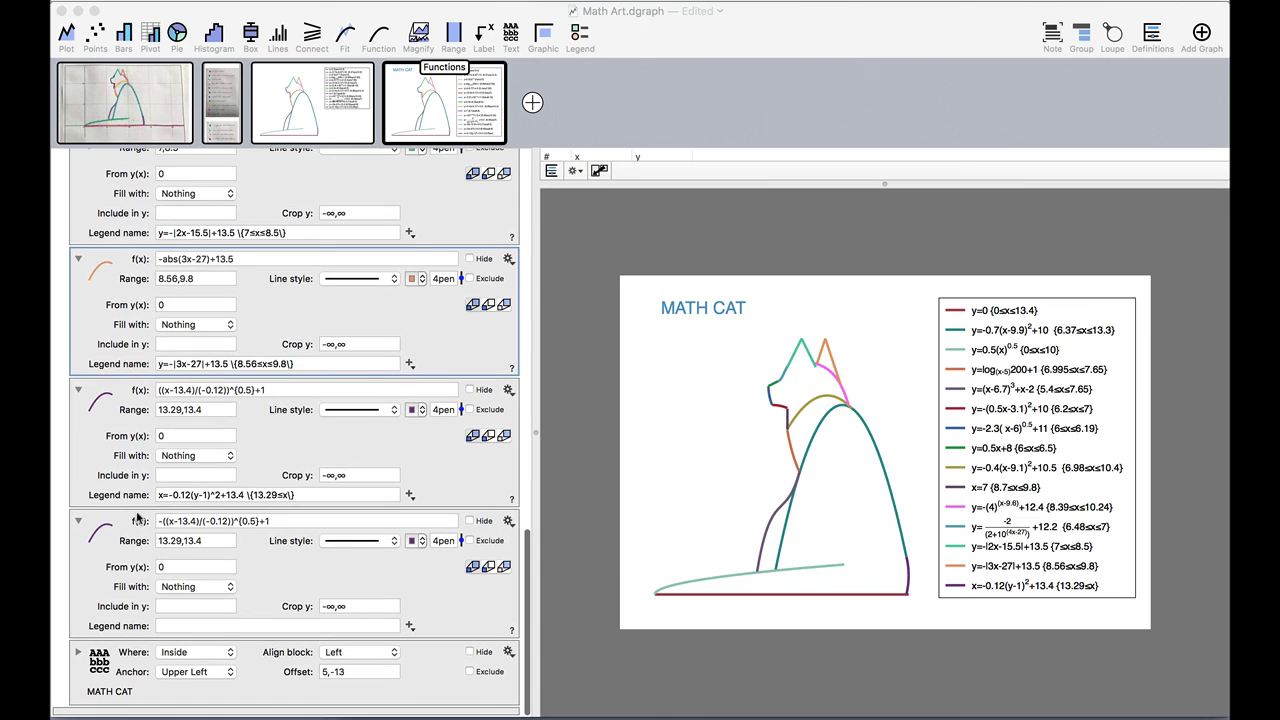
mouse_move(135, 513)
left_mouse_down()
mouse_move(295, 512)
mouse_move(339, 479)
mouse_move(209, 437)
mouse_move(125, 501)
mouse_move(157, 530)
left_mouse_up()
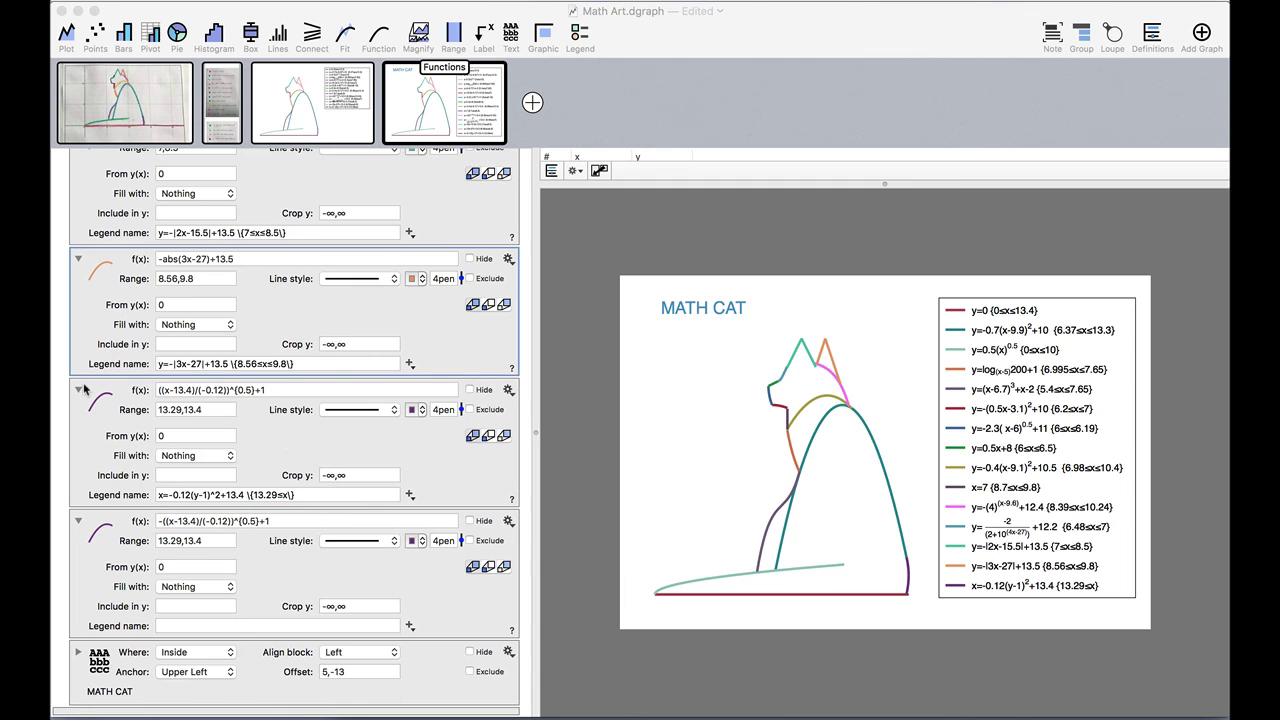
mouse_move(85, 390)
left_mouse_down()
mouse_move(79, 599)
mouse_move(267, 638)
mouse_move(433, 647)
mouse_move(505, 598)
mouse_move(457, 392)
mouse_move(282, 362)
mouse_move(103, 370)
mouse_move(76, 384)
left_mouse_up()
mouse_move(117, 628)
left_mouse_down()
mouse_move(416, 634)
mouse_move(136, 630)
left_mouse_up()
mouse_move(866, 537)
left_mouse_down()
mouse_move(975, 524)
mouse_move(984, 392)
mouse_move(967, 509)
left_mouse_up()
scroll(372, 311, "up", 15)
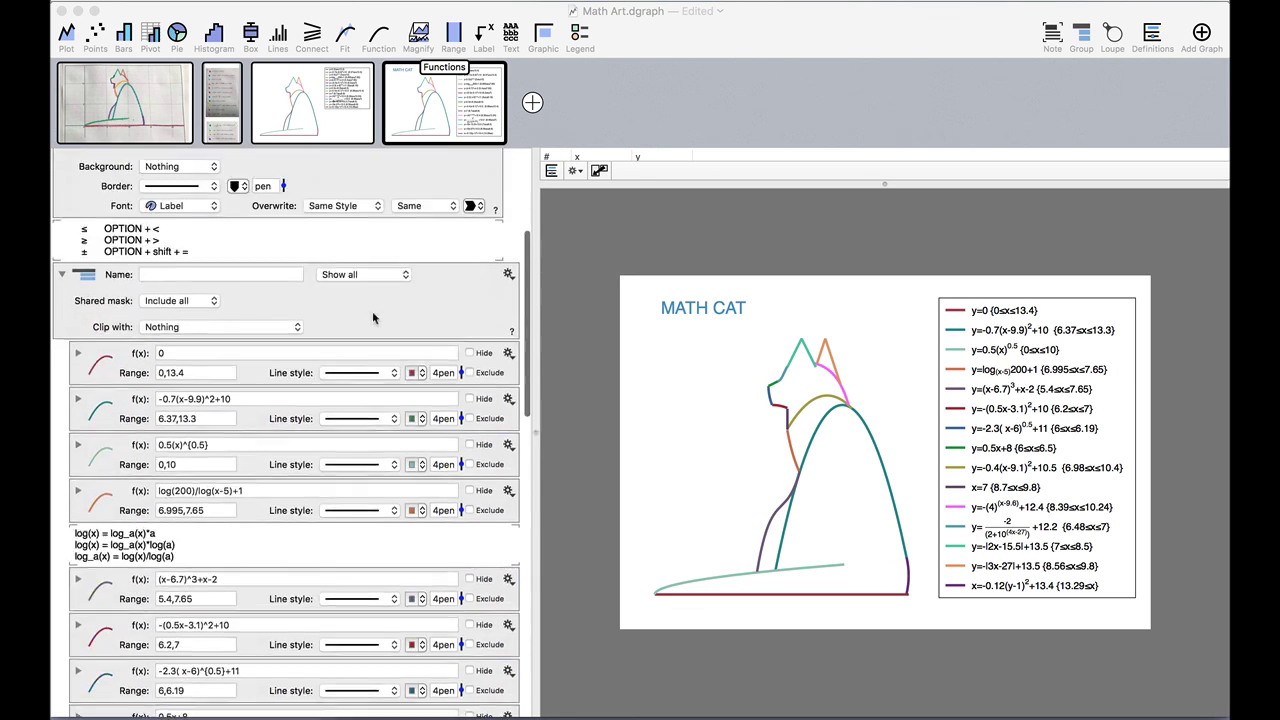
scroll(385, 250, "up", 4)
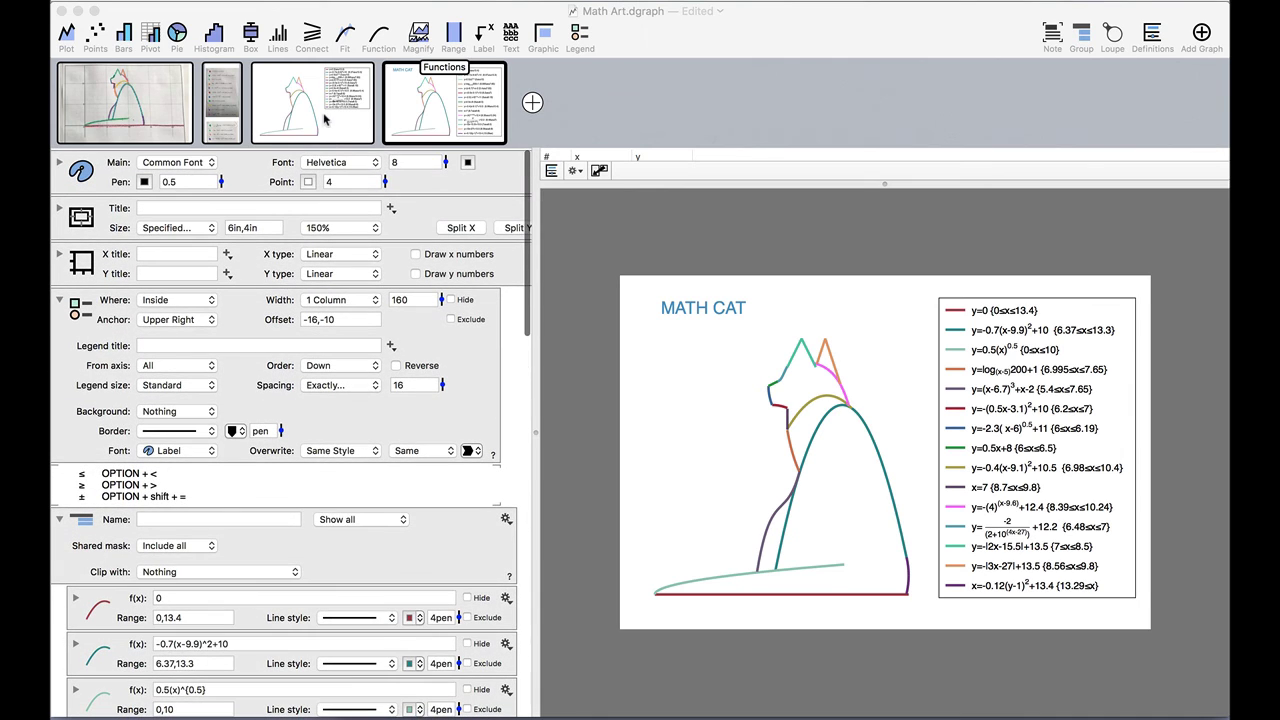
mouse_move(335, 116)
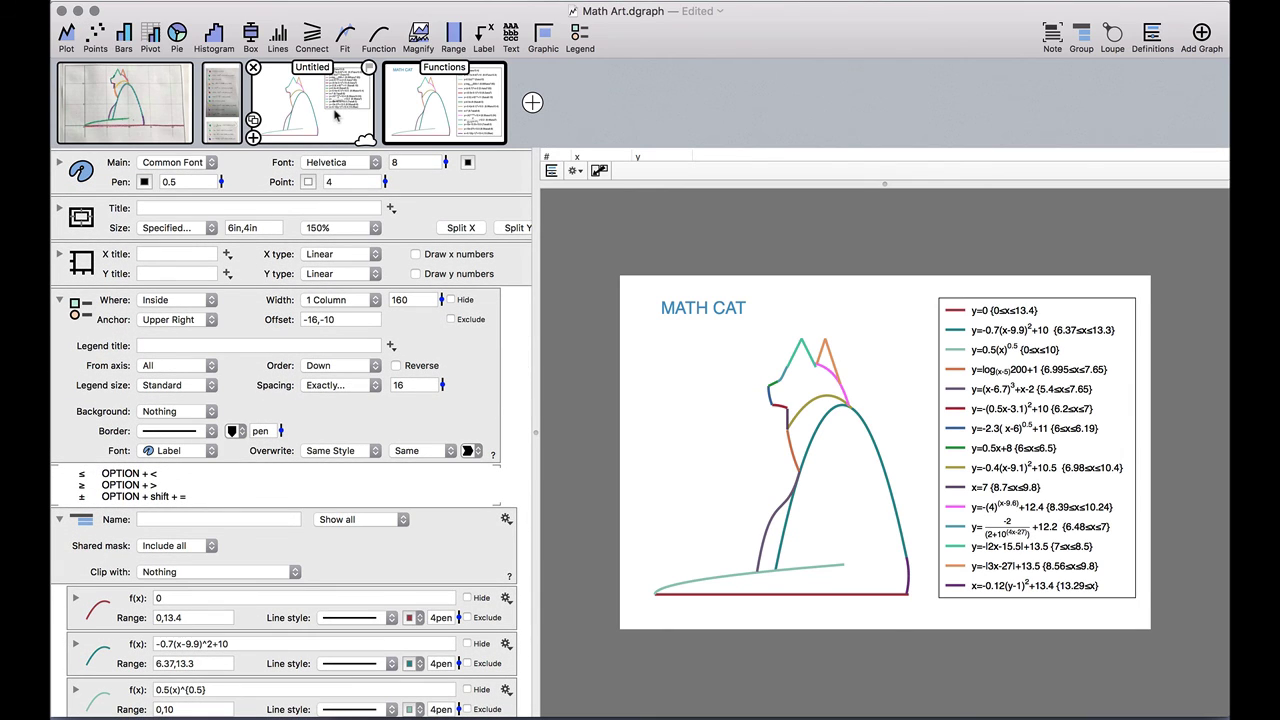
left_click(335, 116)
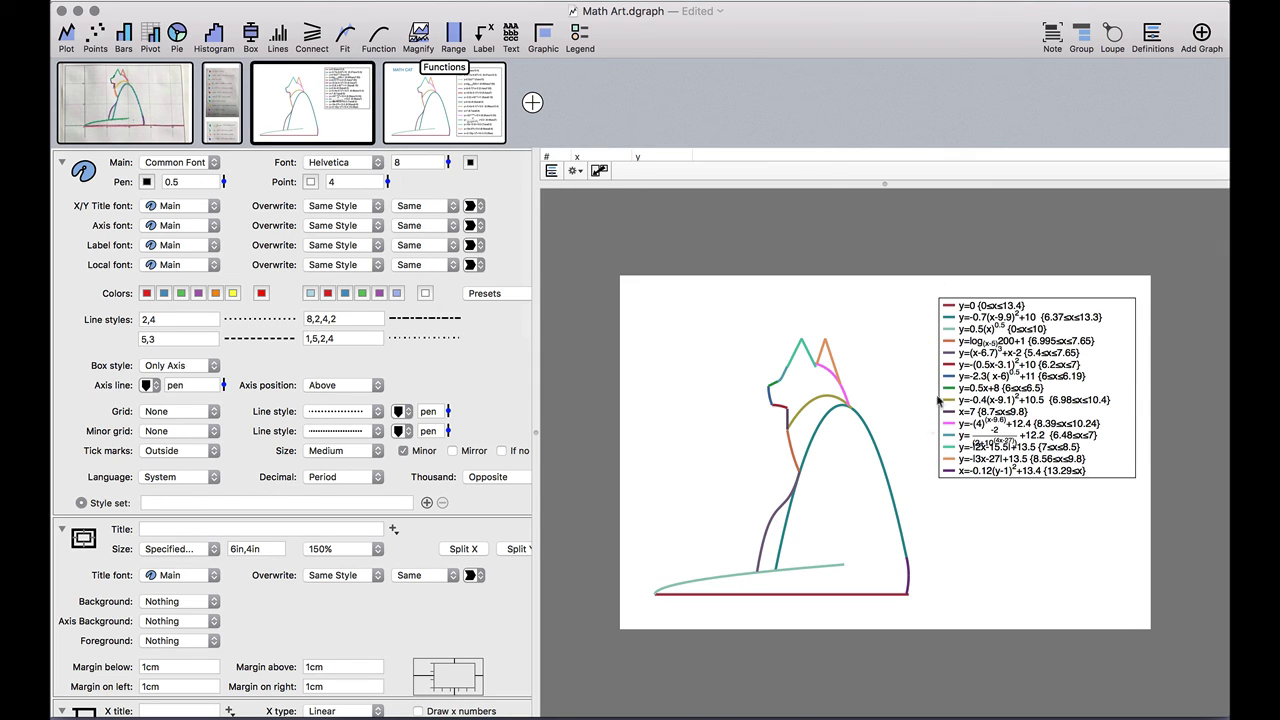
left_click(450, 97)
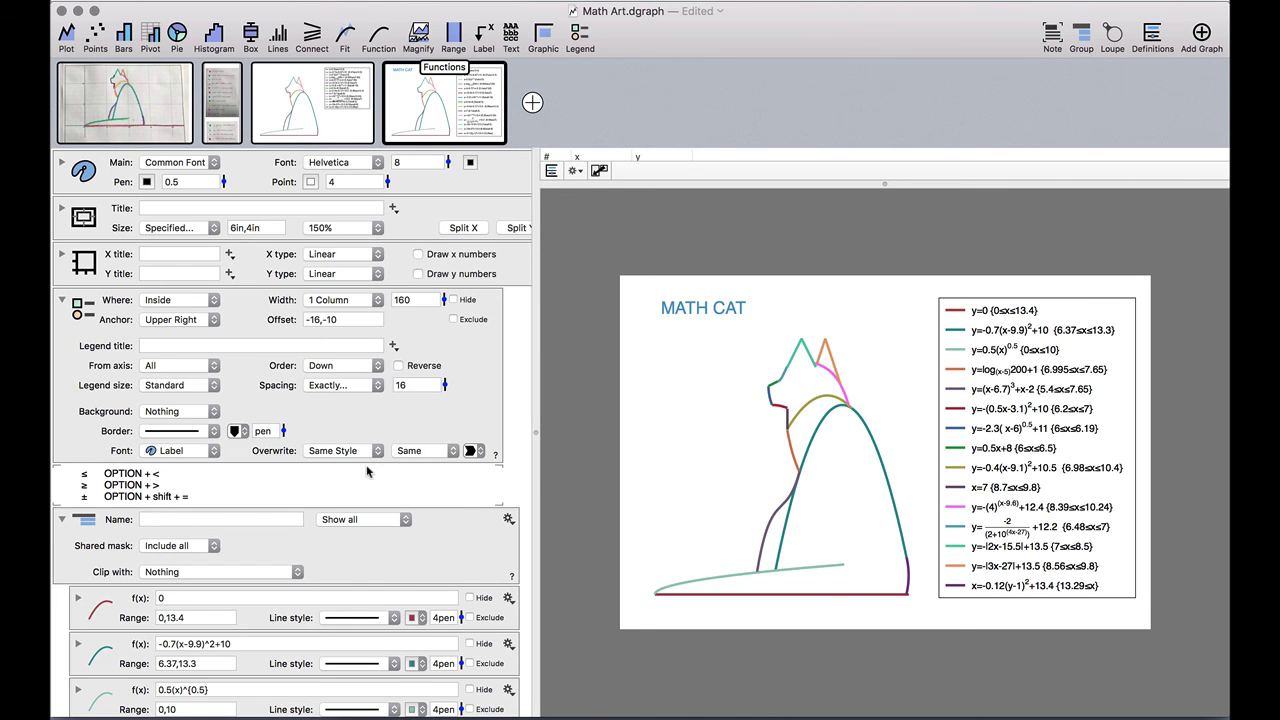
scroll(276, 483, "down", 5)
scroll(276, 483, "up", 3)
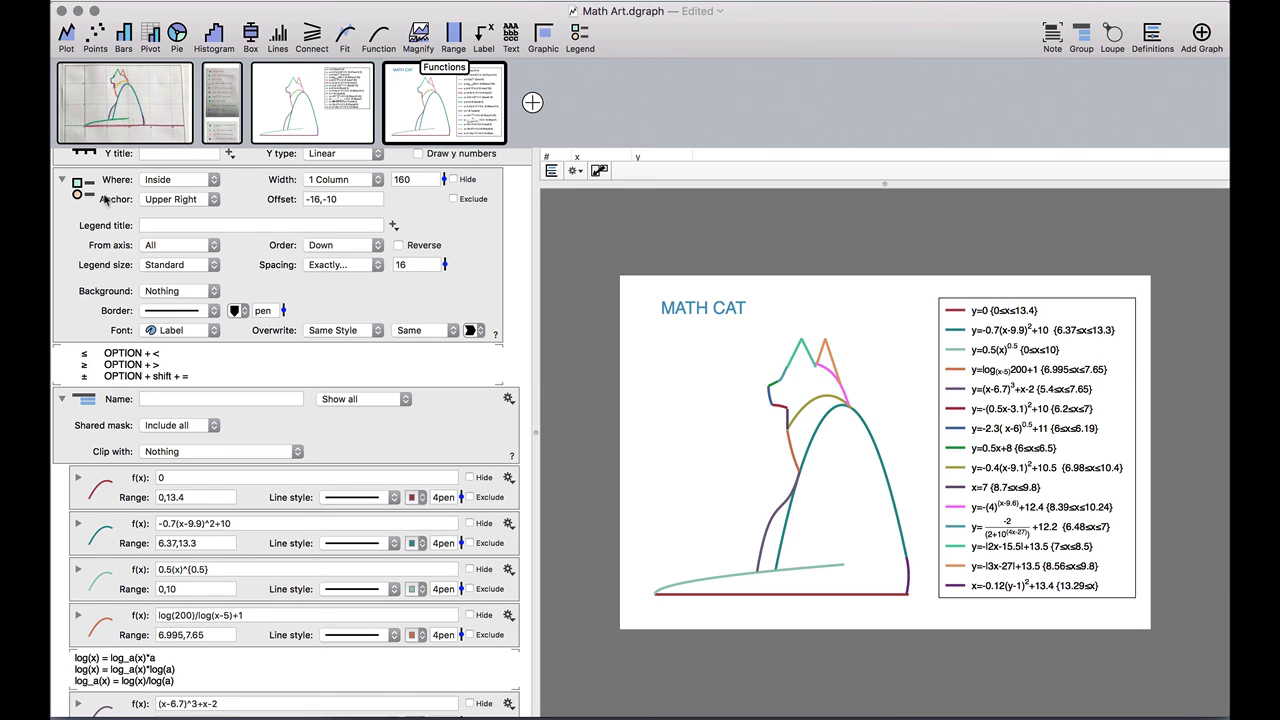
mouse_move(55, 215)
left_mouse_down()
mouse_move(73, 277)
mouse_move(393, 297)
mouse_move(447, 290)
mouse_move(464, 268)
mouse_move(370, 219)
mouse_move(99, 215)
mouse_move(57, 238)
left_mouse_up()
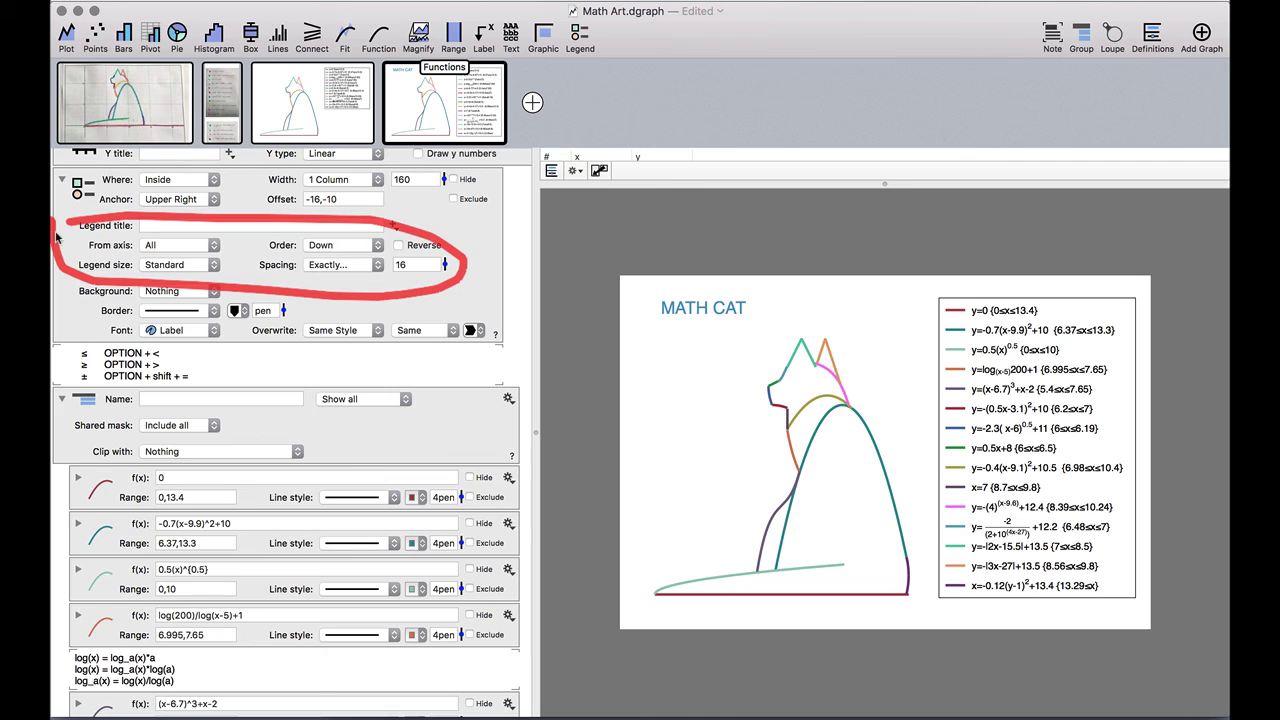
mouse_move(283, 279)
left_mouse_down()
mouse_move(389, 285)
mouse_move(309, 281)
left_mouse_up()
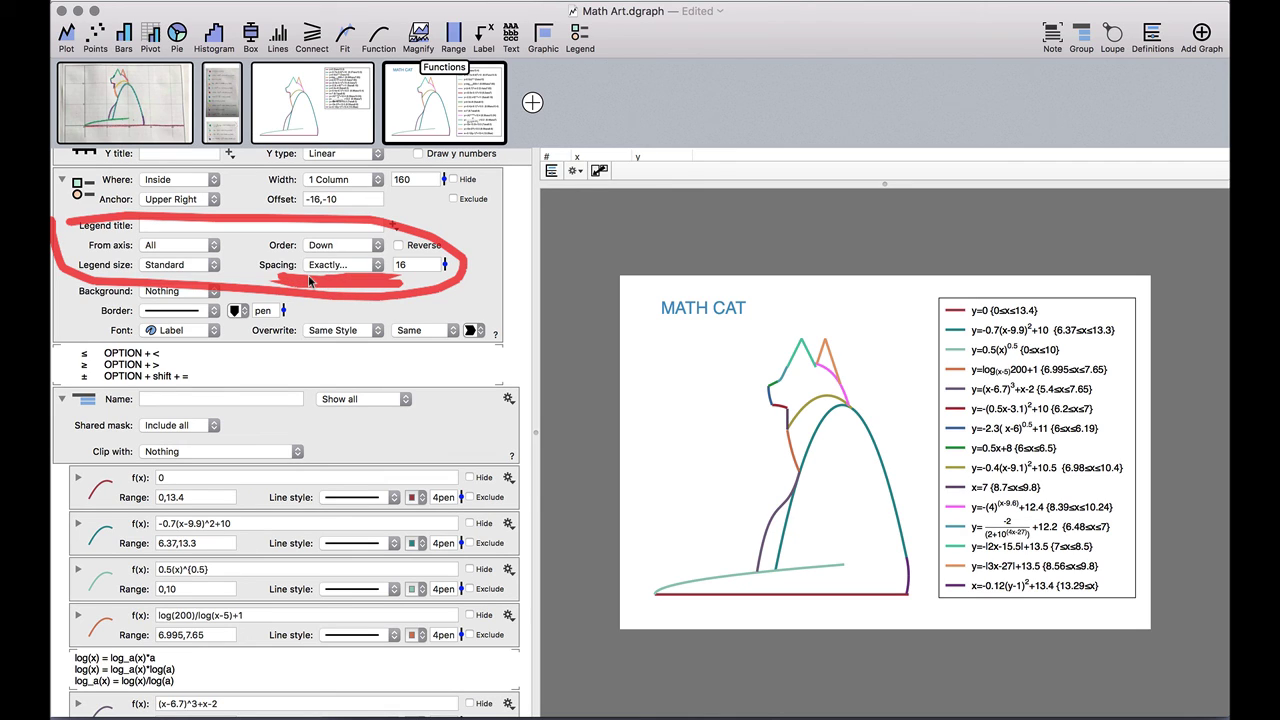
left_click(444, 264)
mouse_move(446, 268)
left_mouse_down()
mouse_move(446, 250)
mouse_move(446, 272)
mouse_move(432, 265)
left_mouse_up()
double_click(432, 265)
type("16")
key("Return")
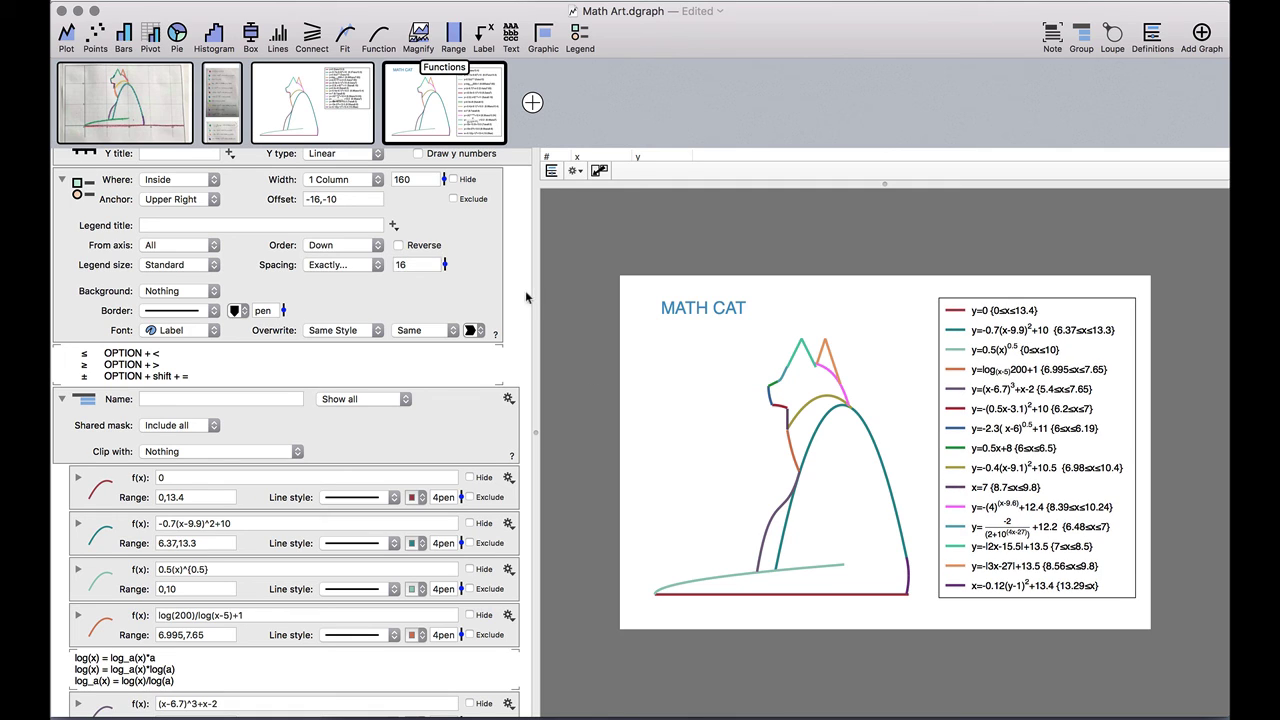